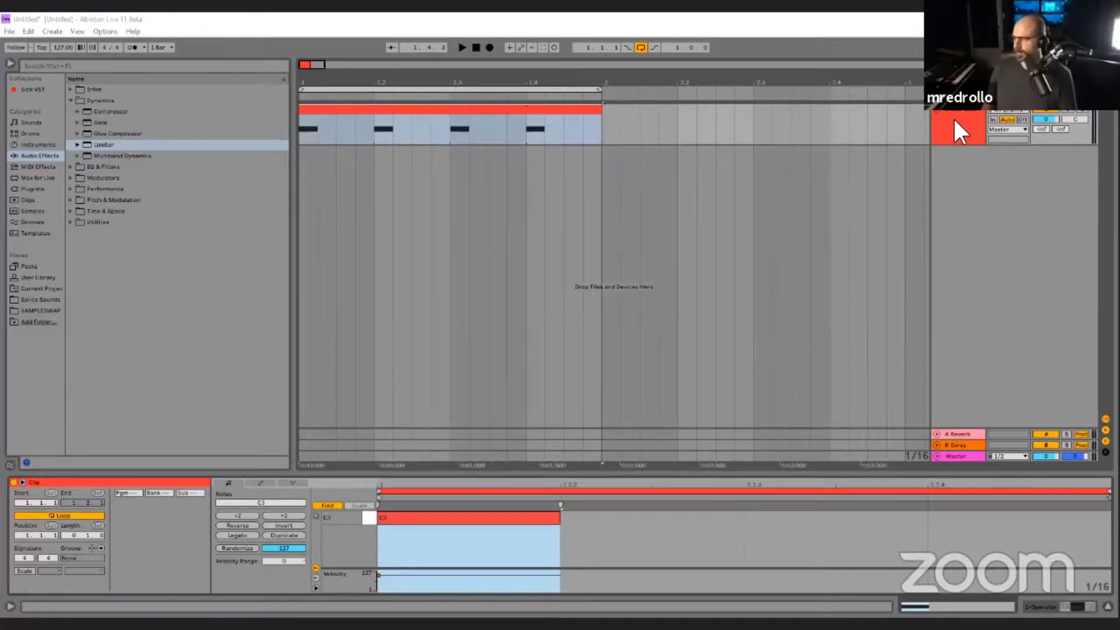
Start looped playback of the one-bar Operator MIDI clip.
click(955, 112)
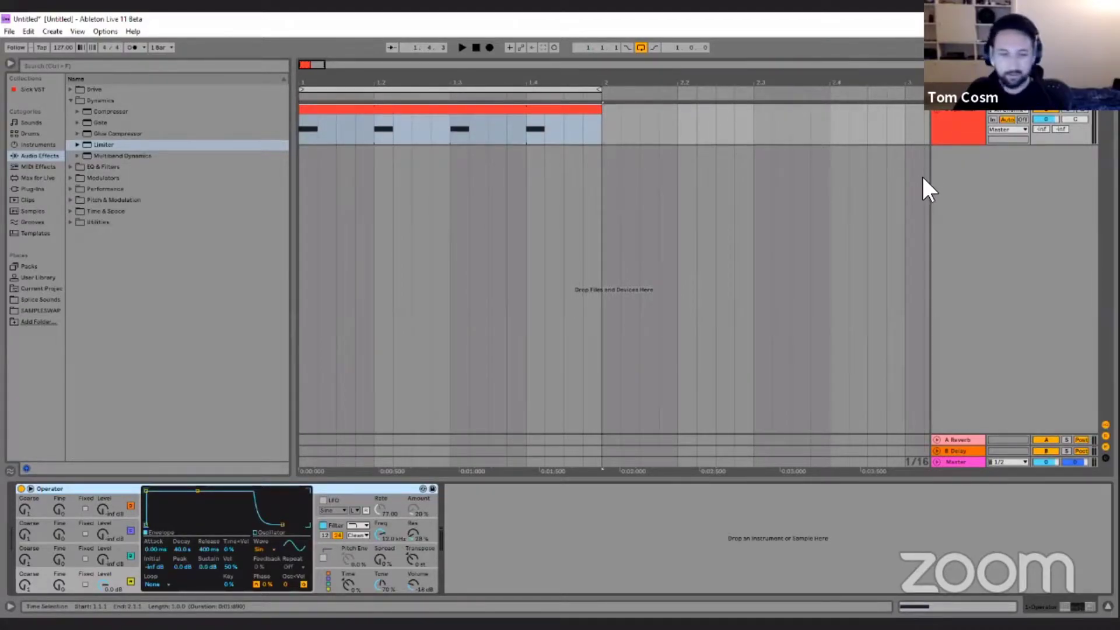
click(960, 119)
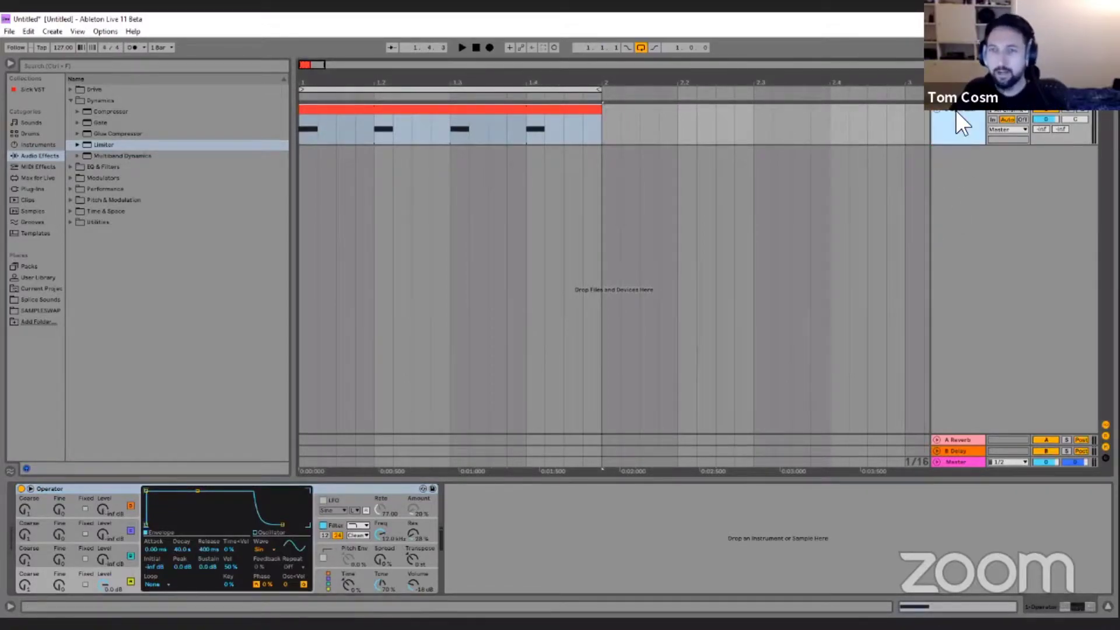
click(458, 114)
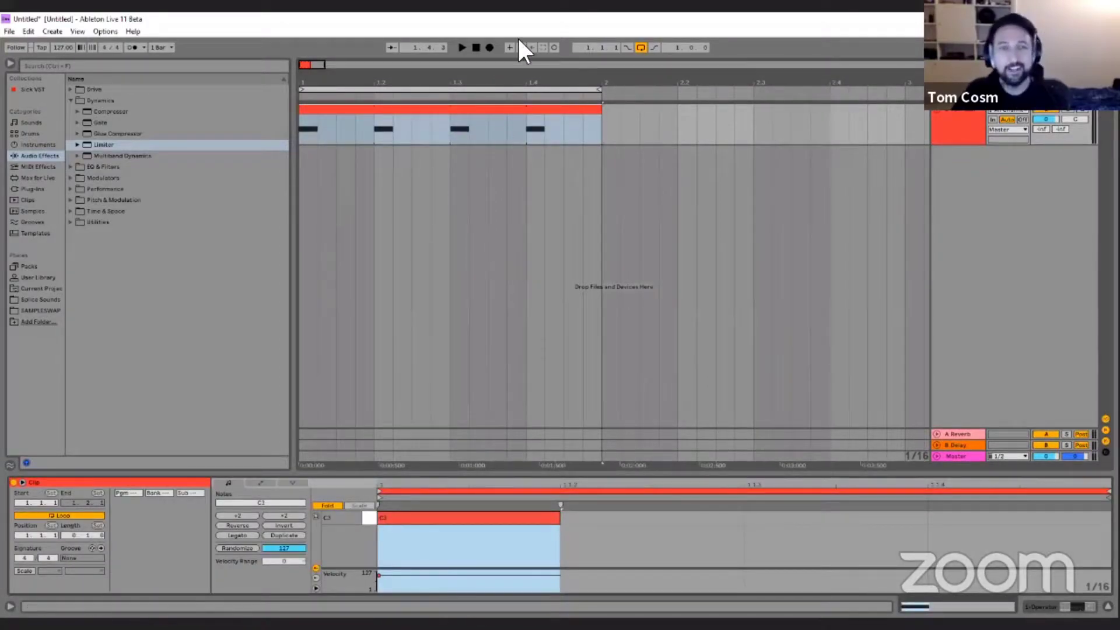
key(space)
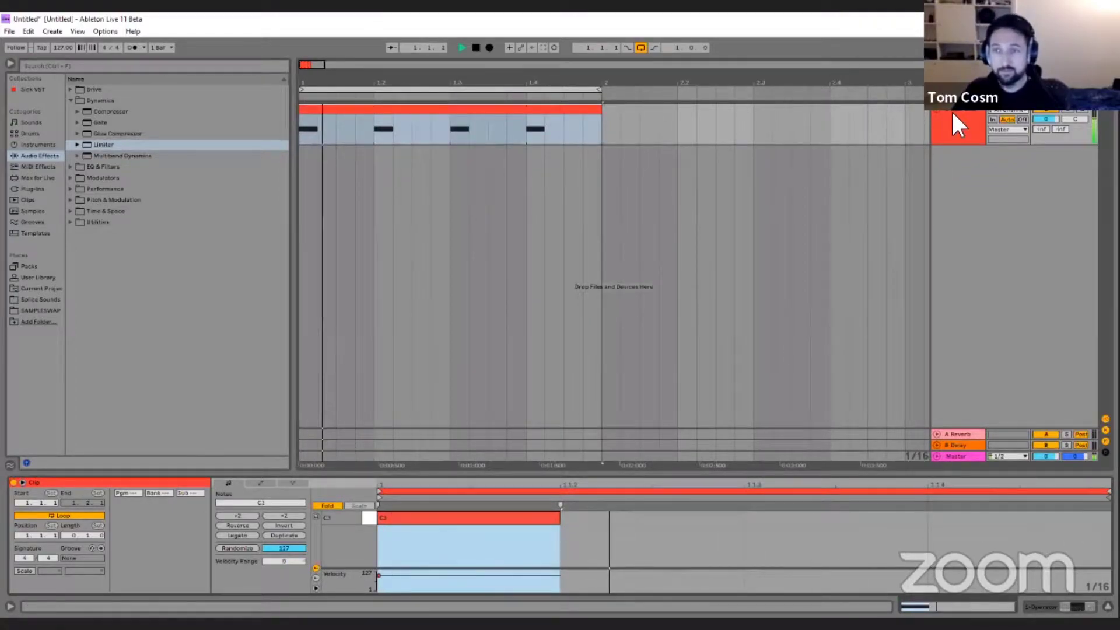
Insert an audio track, set its input to 1-Operator, and switch its output off.
key(ctrl+t)
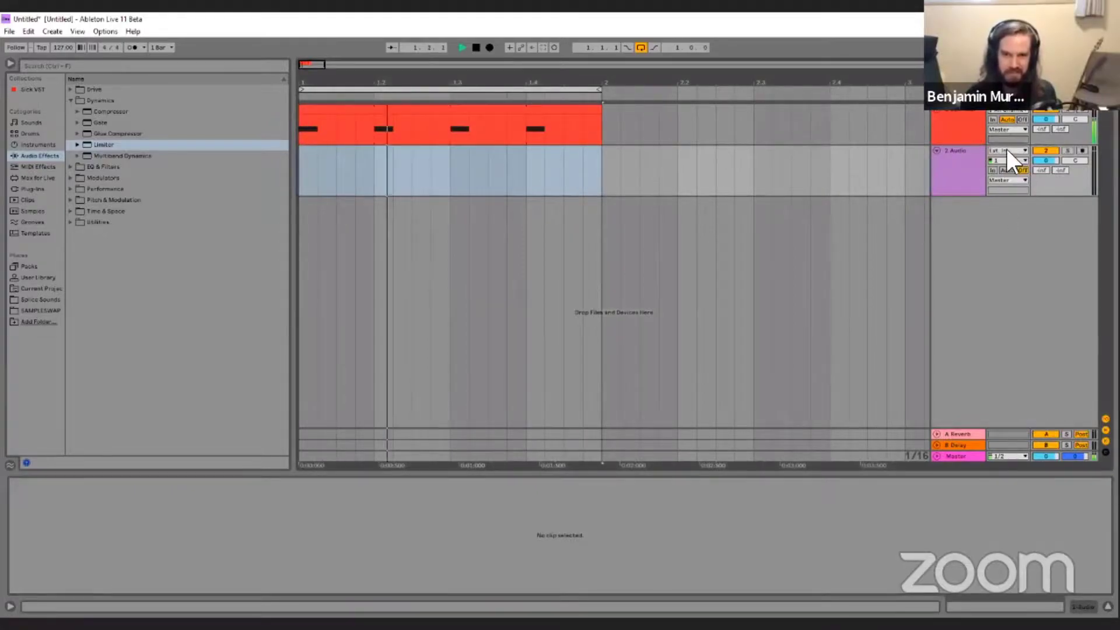
click(1006, 150)
click(1001, 187)
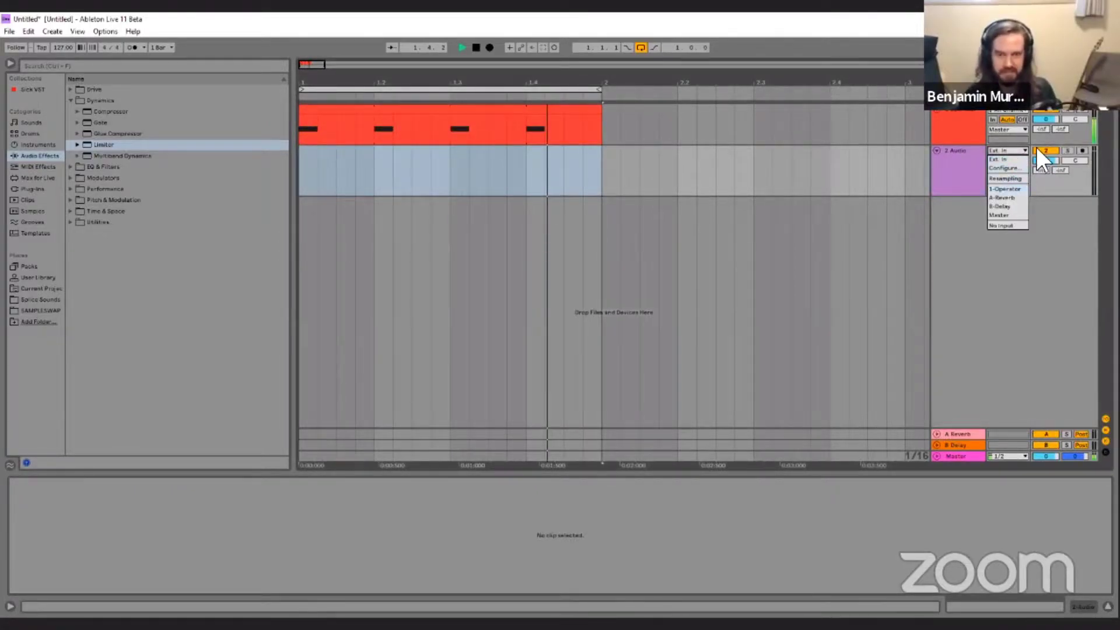
Switch Operator's oscillator to a fixed frequency of about 55.7 Hz.
click(955, 112)
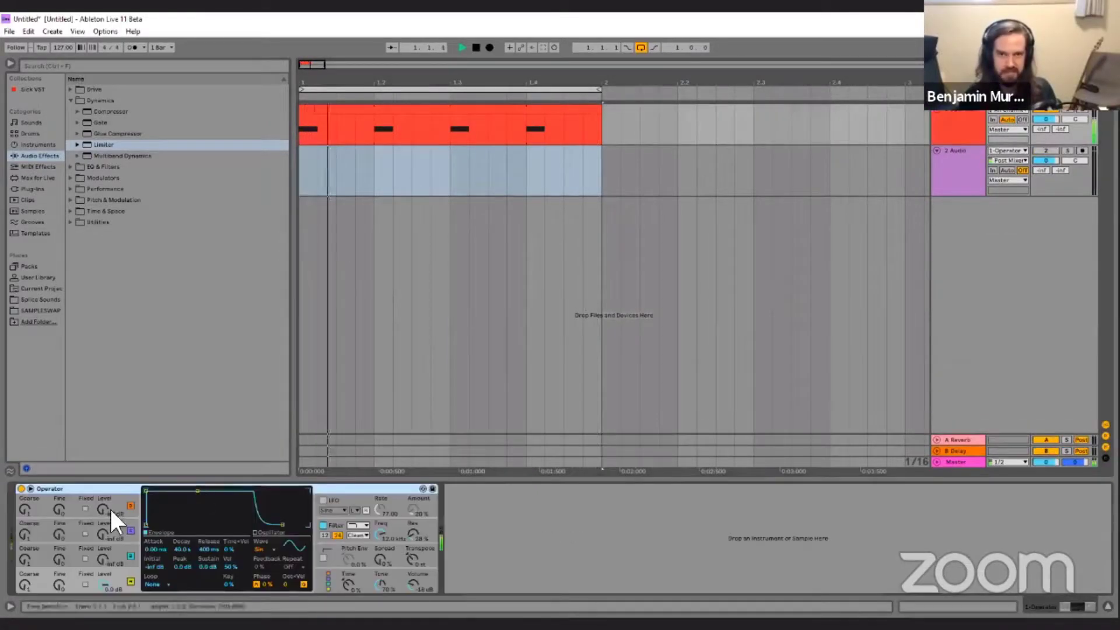
click(85, 584)
drag(27, 581, 27, 613)
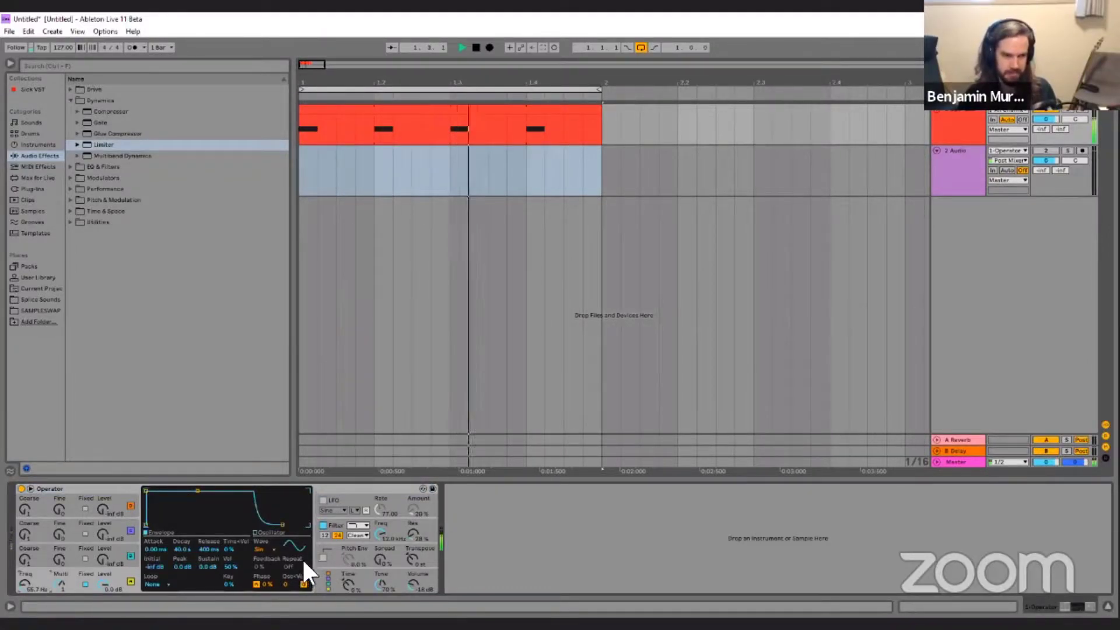
Enable Operator's pitch envelope at about 79%, with a +28 st peak, a -6 st sustain and a shorter decay.
click(323, 557)
drag(348, 559, 348, 524)
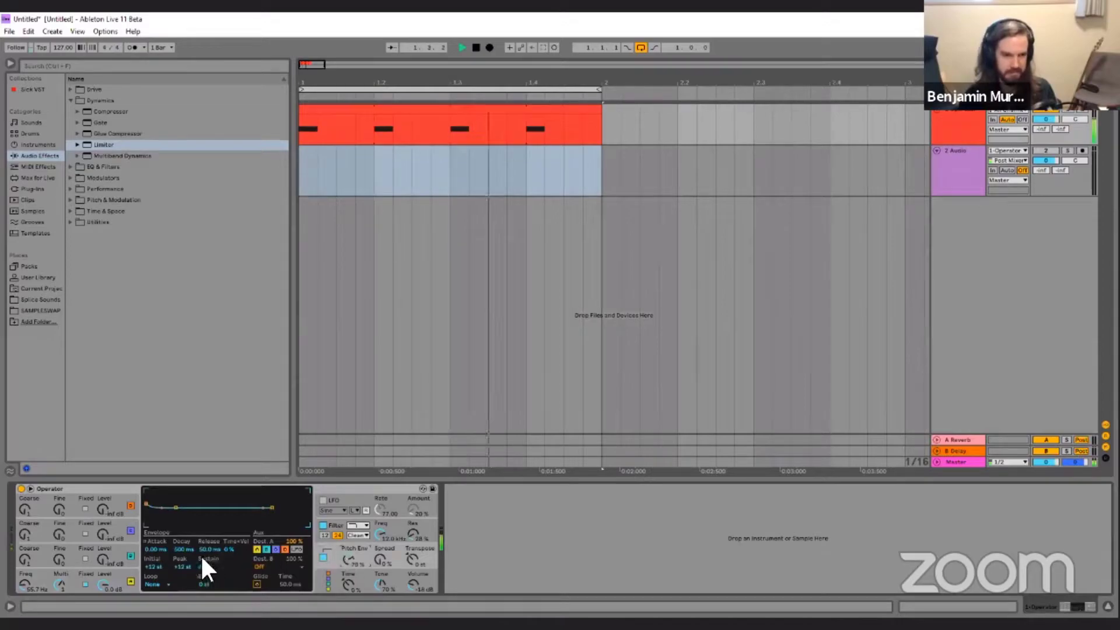
mouse_move(182, 567)
mouse_down()
mouse_move(182, 551)
mouse_move(183, 568)
mouse_up()
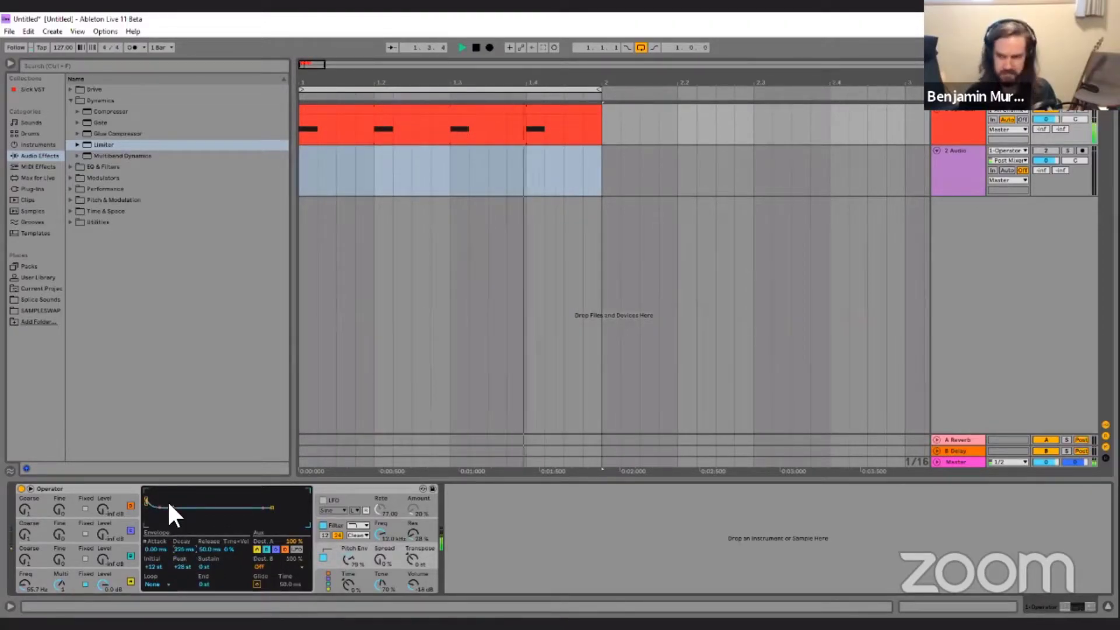
drag(170, 507, 170, 509)
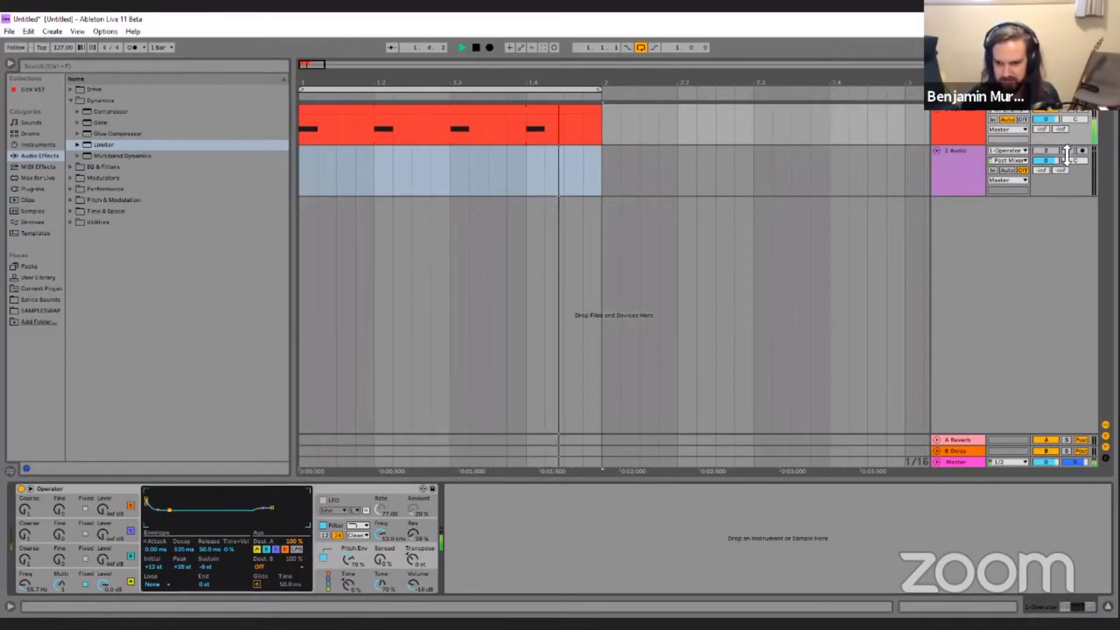
Arm the new audio track for recording and show its take lanes.
click(953, 149)
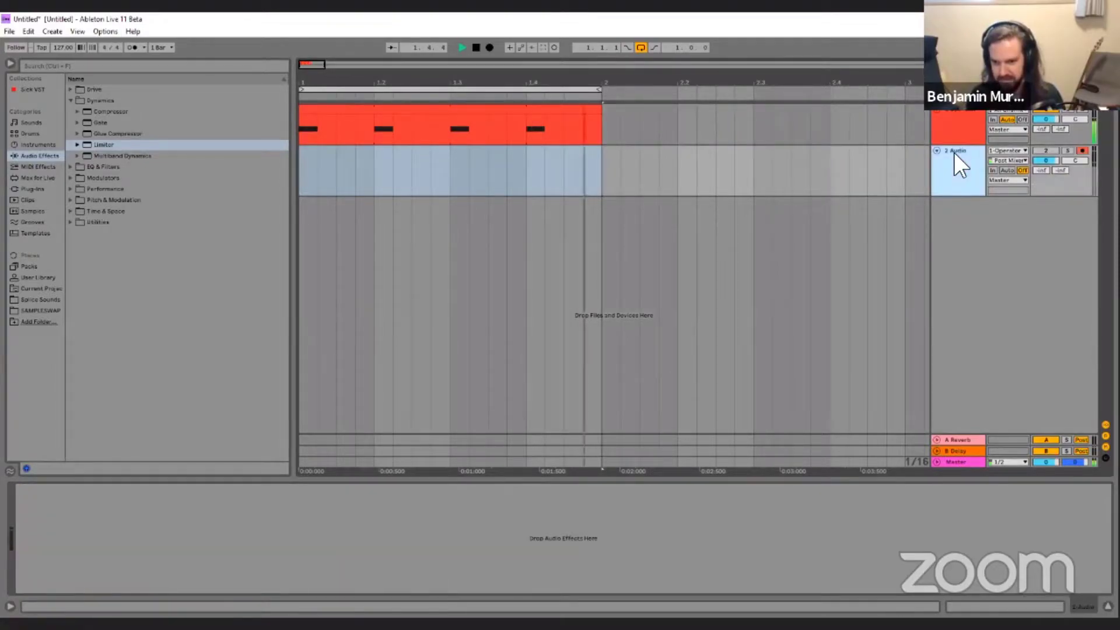
right_click(953, 153)
click(1000, 300)
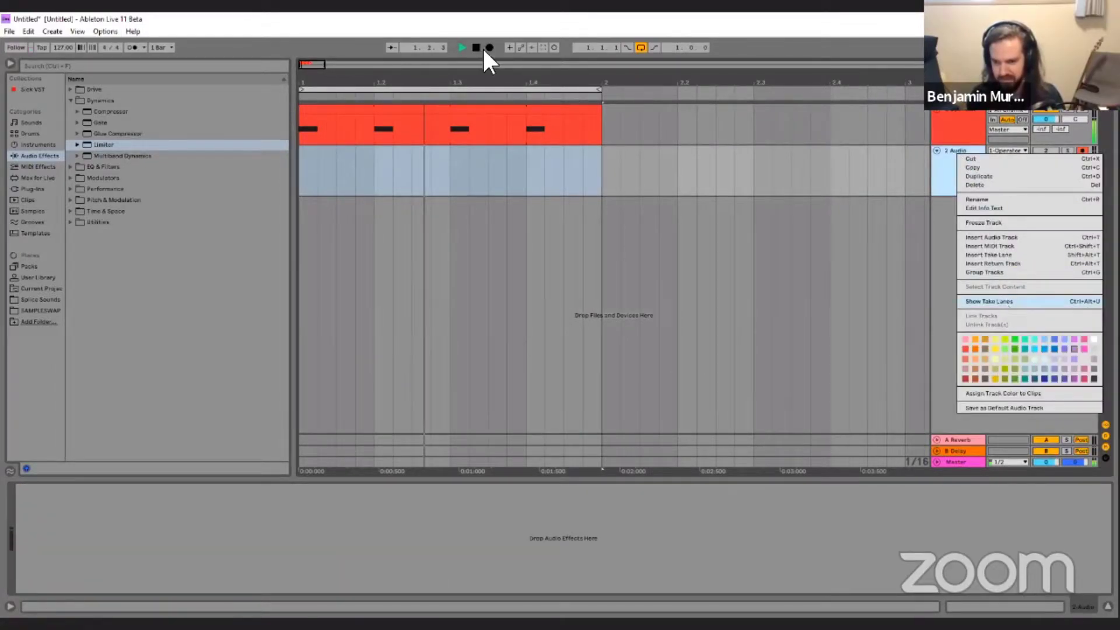
Record the looping kick into the take lanes and place a full-bar take on a new, enabled audio track.
click(490, 47)
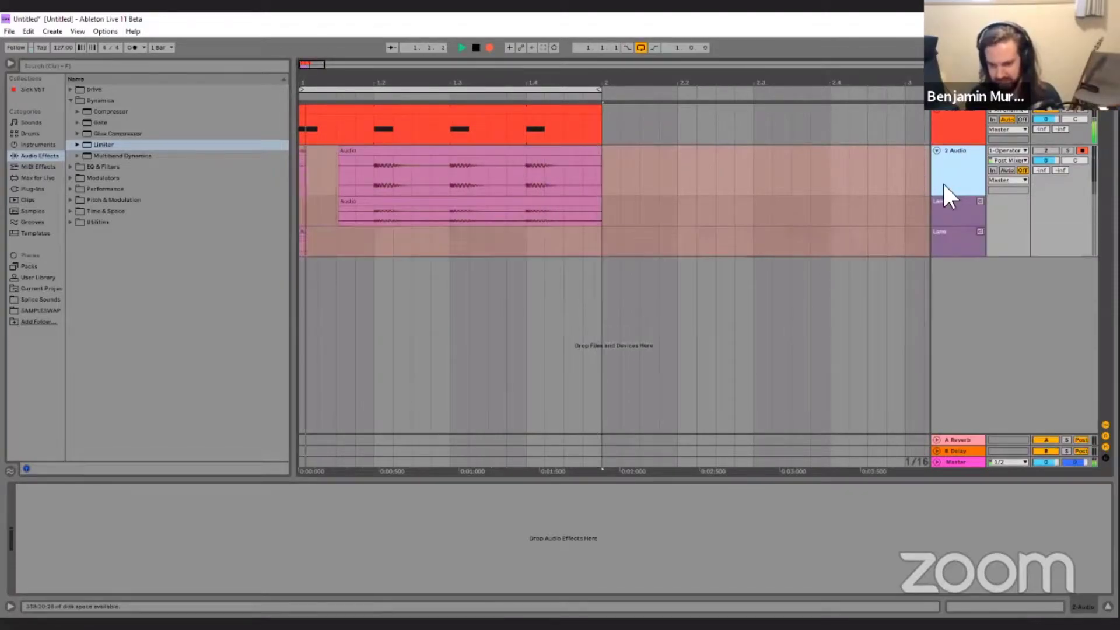
click(489, 47)
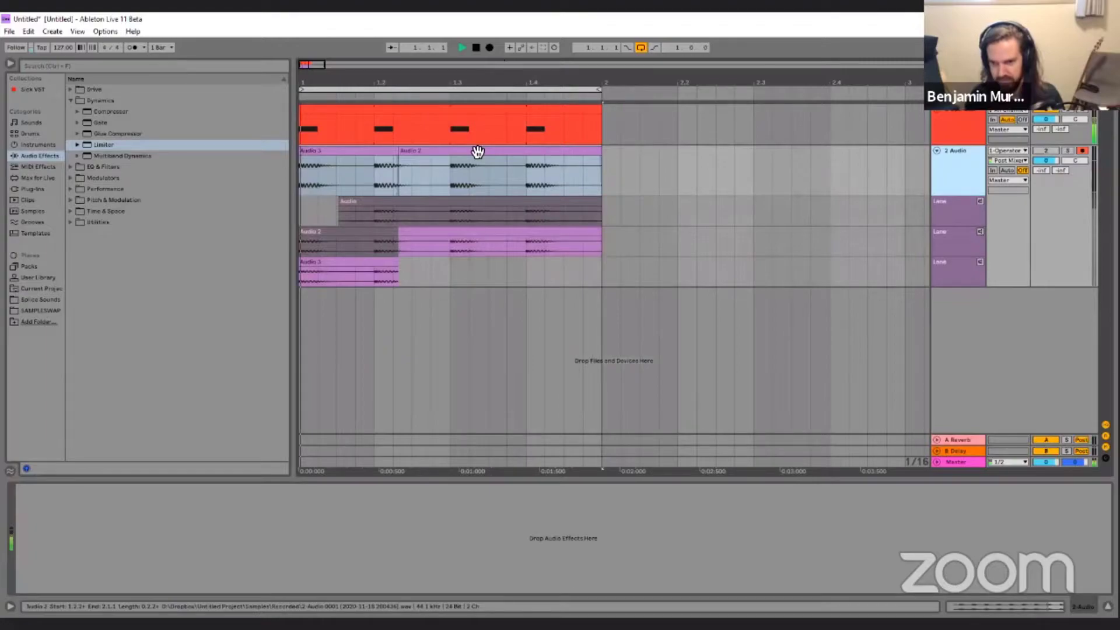
click(418, 224)
drag(418, 232, 412, 297)
click(1045, 294)
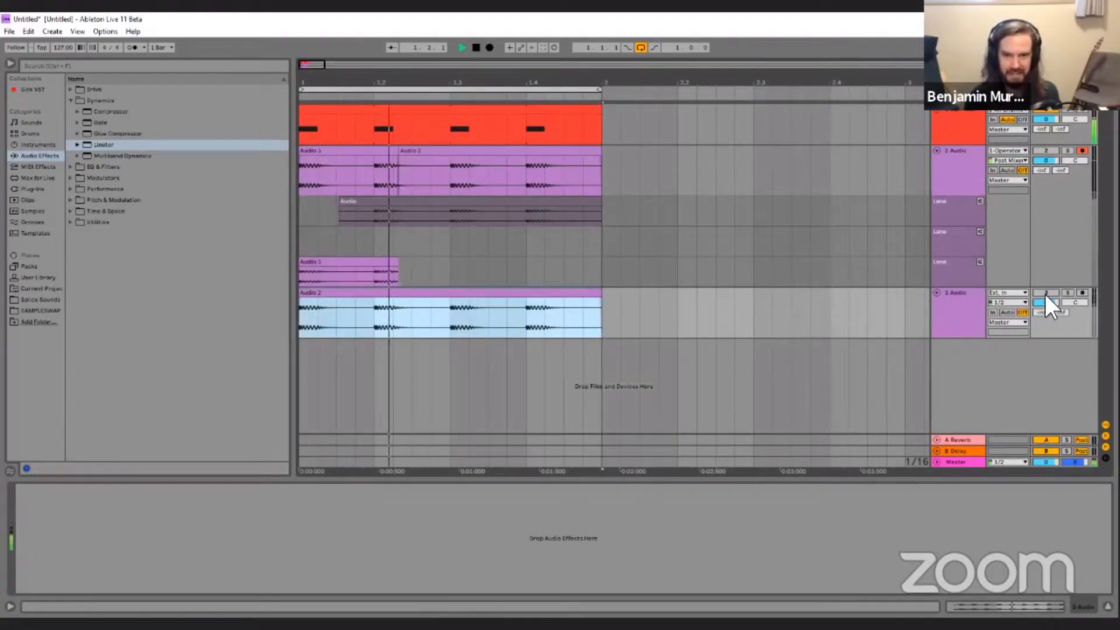
Set Operator's oscillator waveform to Noise White and raise the filter frequency to about 18.5 kHz.
click(986, 106)
click(263, 548)
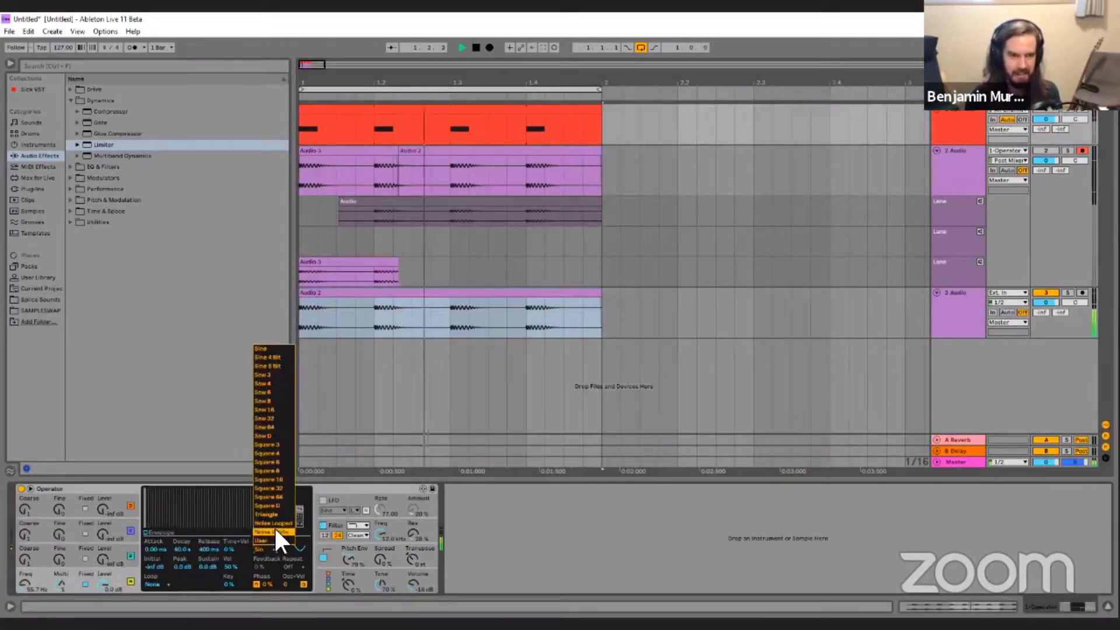
click(275, 527)
drag(379, 534, 376, 528)
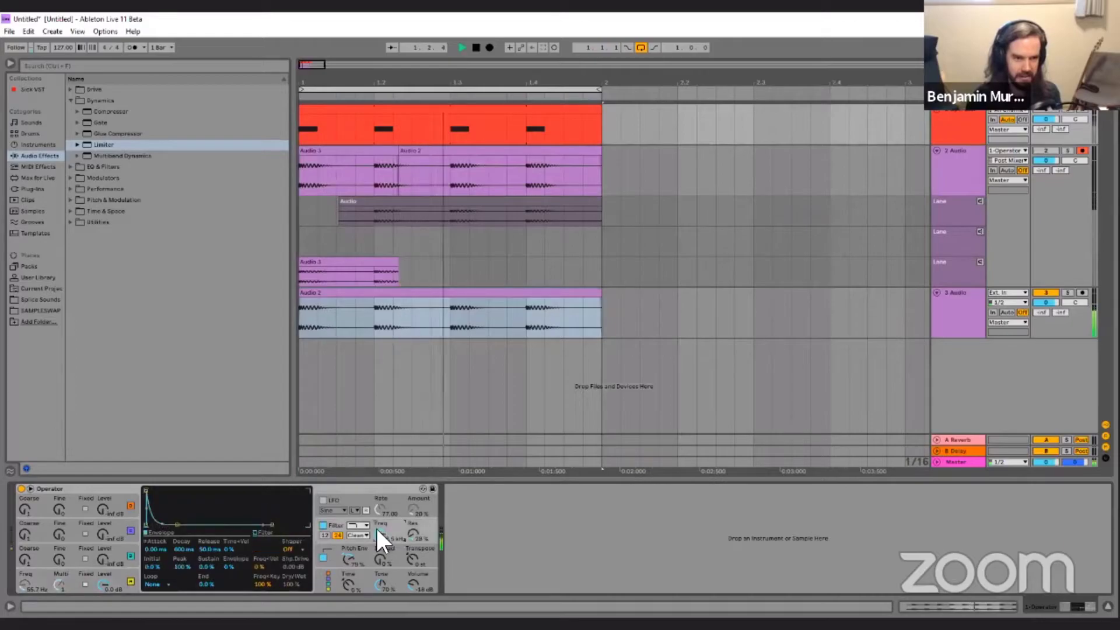
Lower Operator's volume and shape the oscillator envelope with a decay of about 217 ms and no sustain.
click(407, 579)
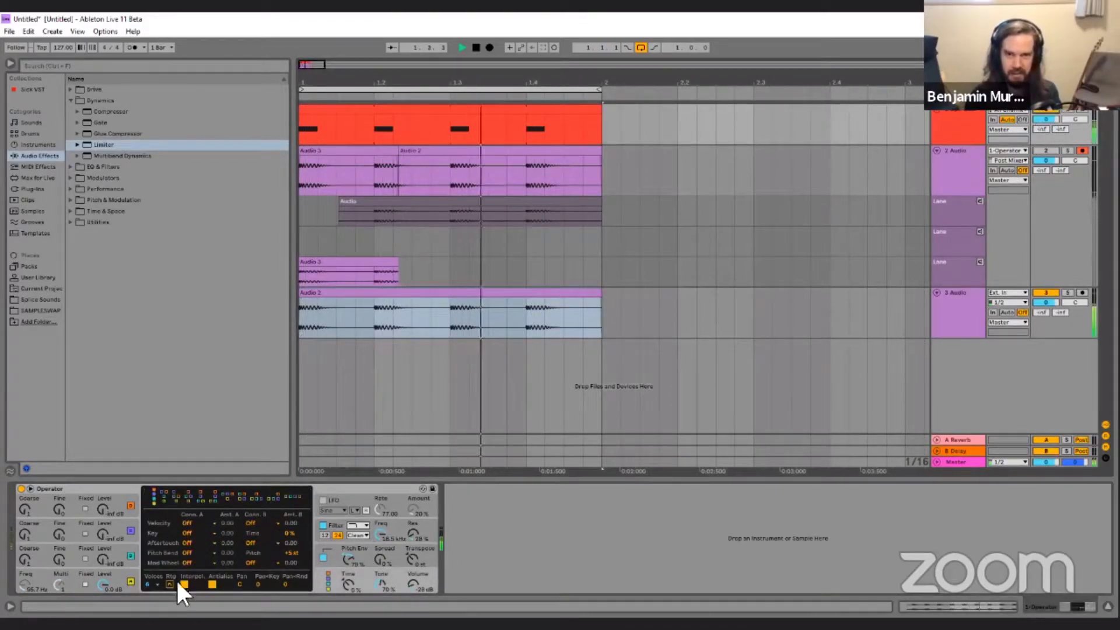
click(110, 583)
drag(198, 491, 173, 524)
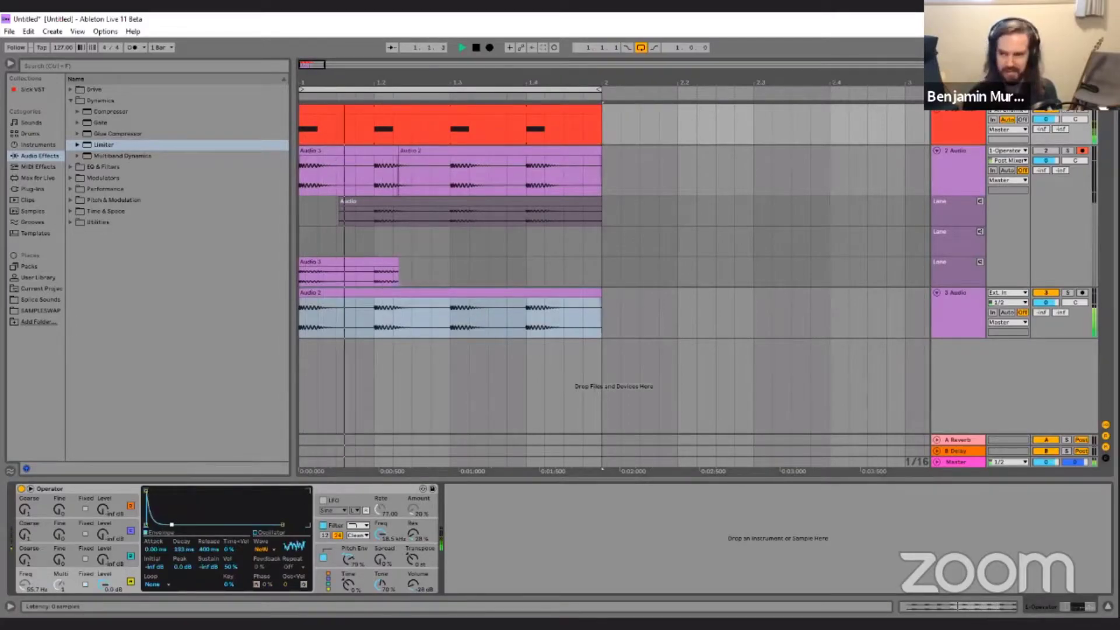
Add the Note Echo MIDI effect before Operator and shorten the oscillator envelope's decay to about 184 ms.
click(47, 167)
double_click(100, 165)
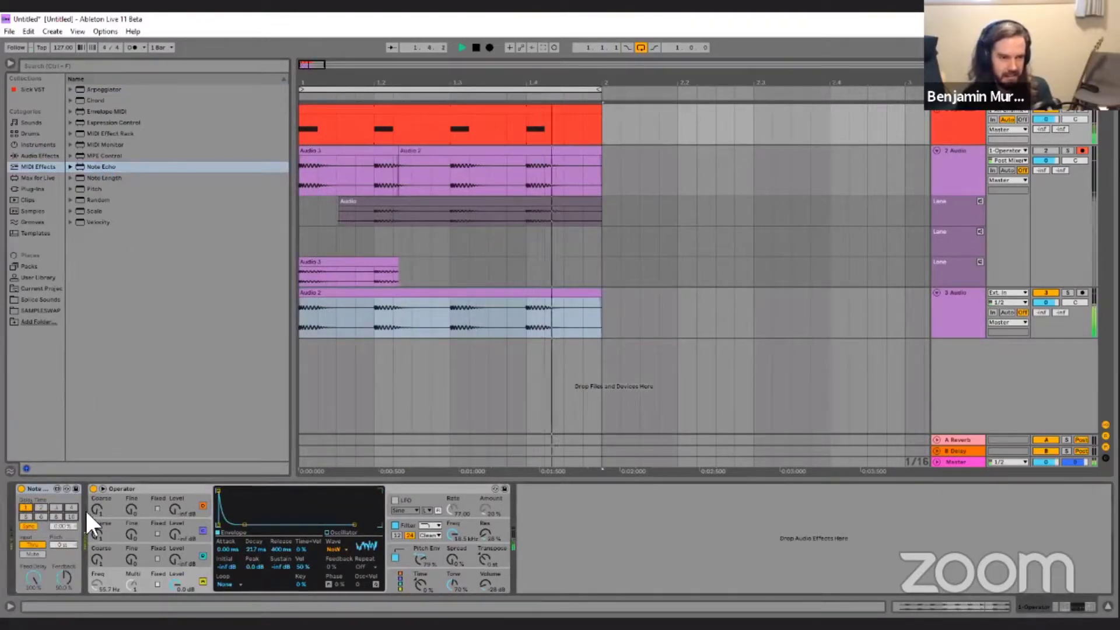
drag(254, 549, 255, 575)
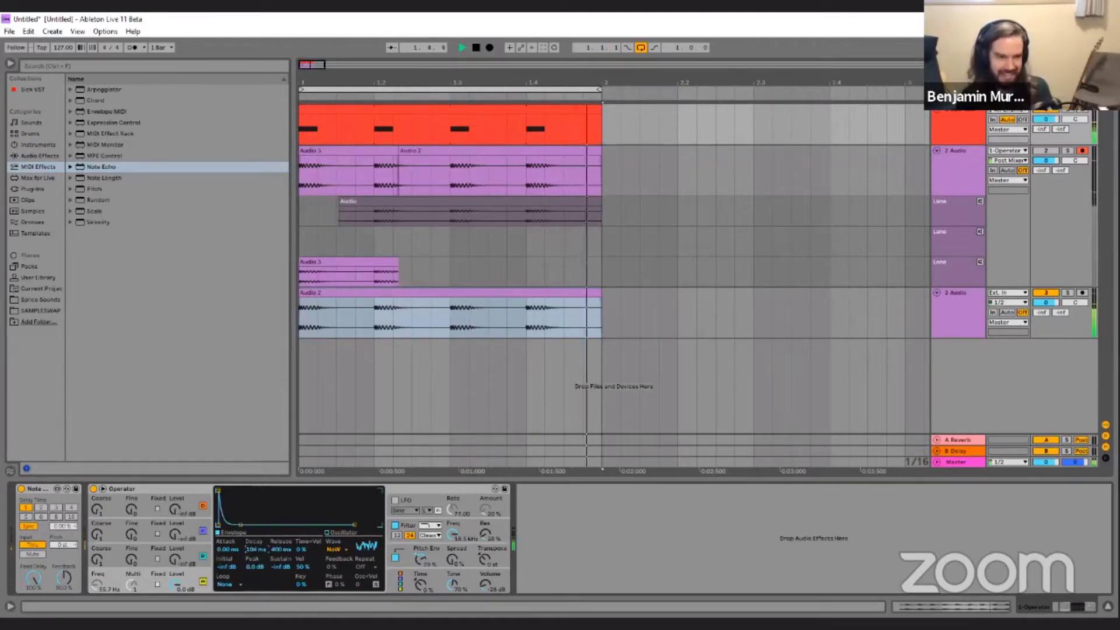
Record the echoed noise pattern into the take lanes and move the full-bar take to another new, enabled audio track.
click(490, 47)
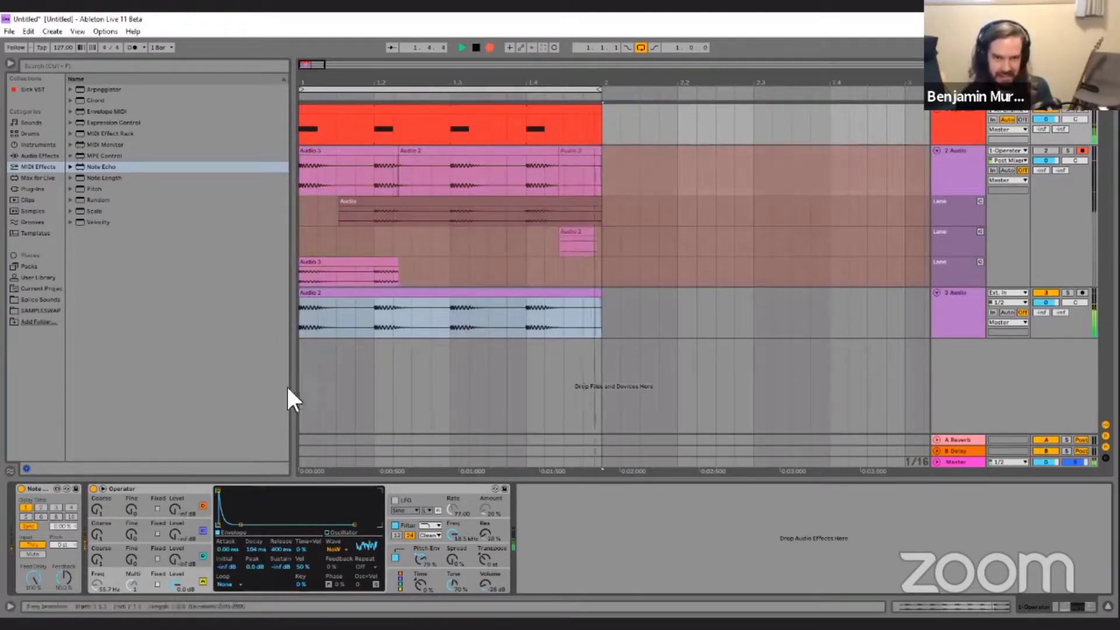
mouse_move(257, 552)
mouse_down()
mouse_move(256, 569)
mouse_move(256, 546)
mouse_up()
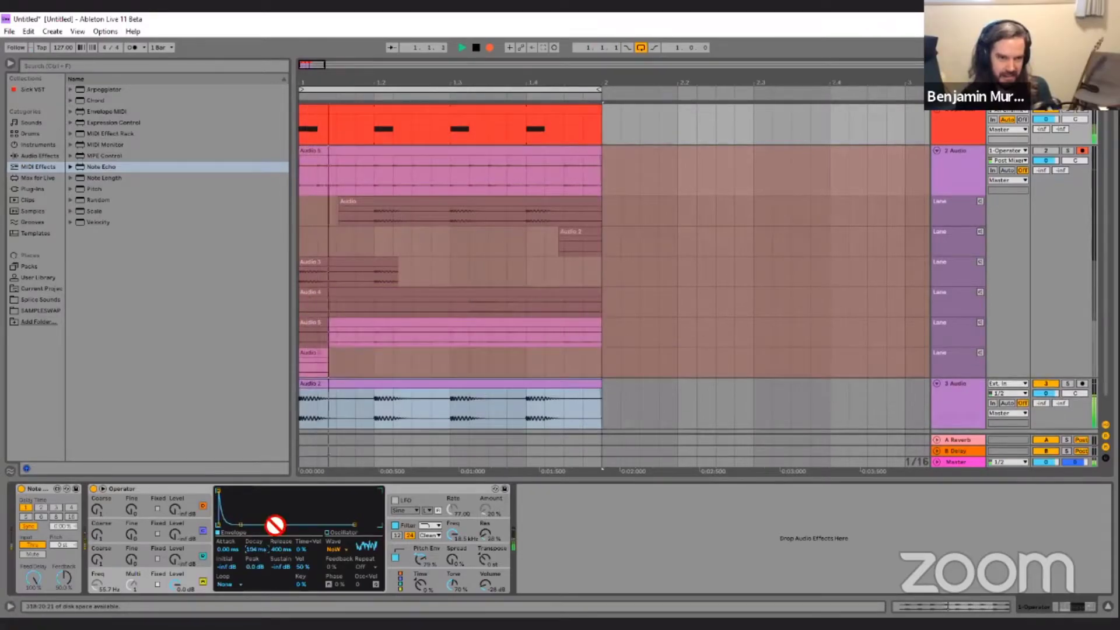
click(489, 48)
drag(387, 324, 393, 415)
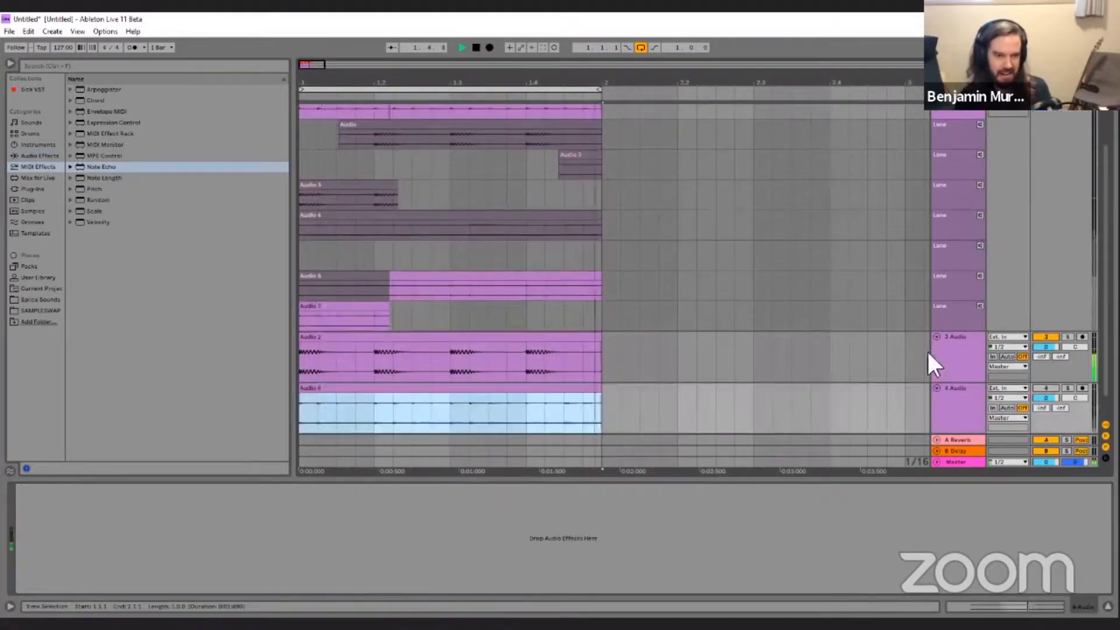
click(1045, 388)
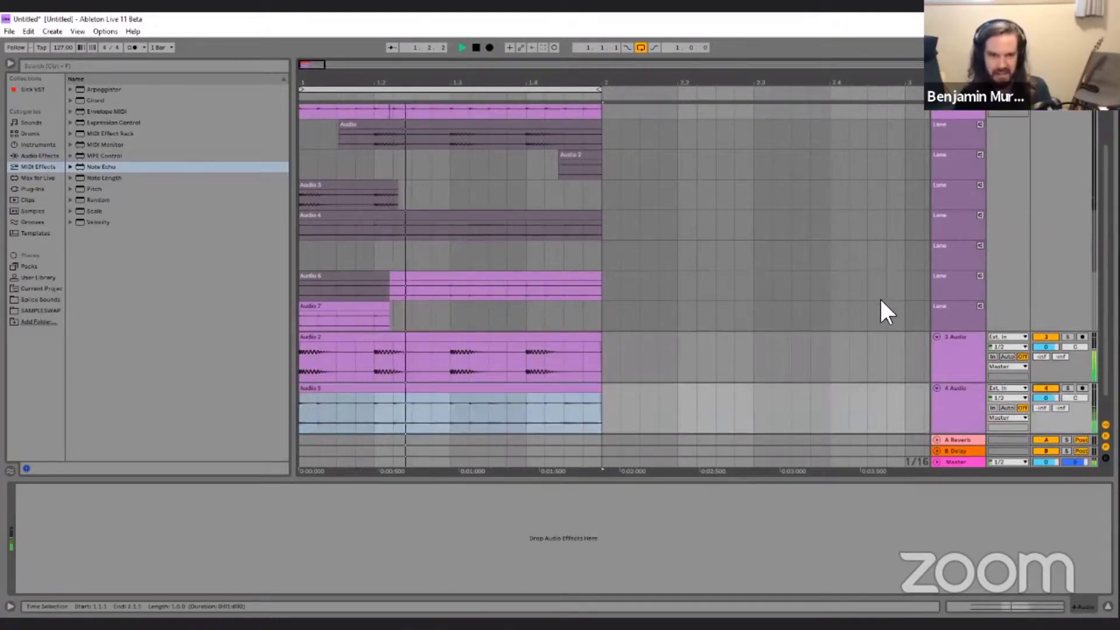
Change Operator's oscillator waveform to Saw D and turn off the pitch envelope.
scroll(887, 268, up, 3)
click(952, 119)
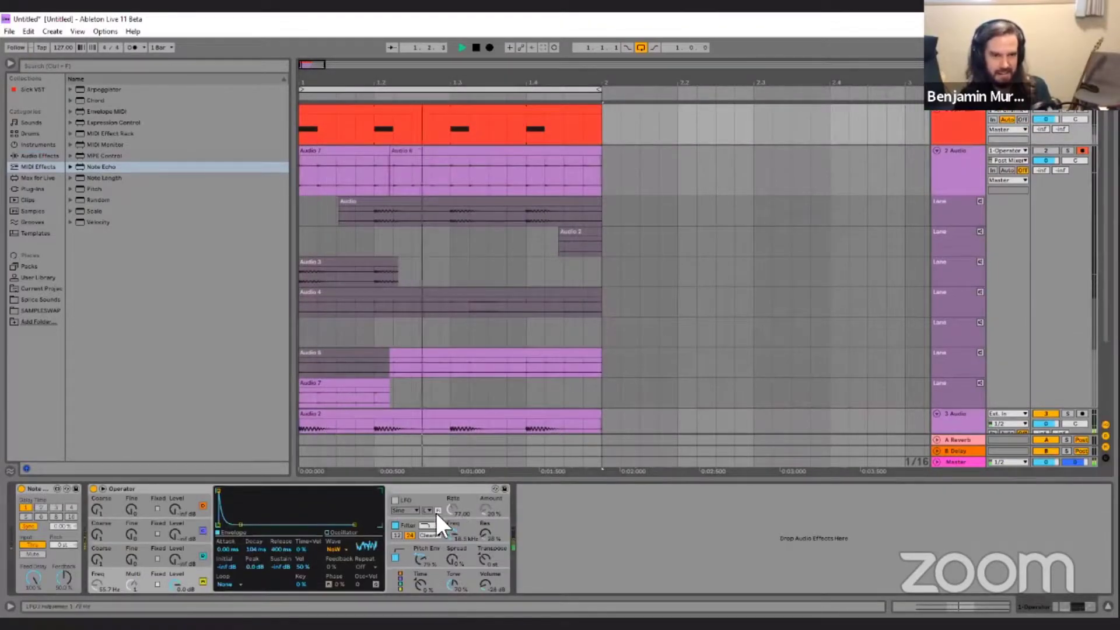
drag(177, 575, 177, 548)
click(335, 546)
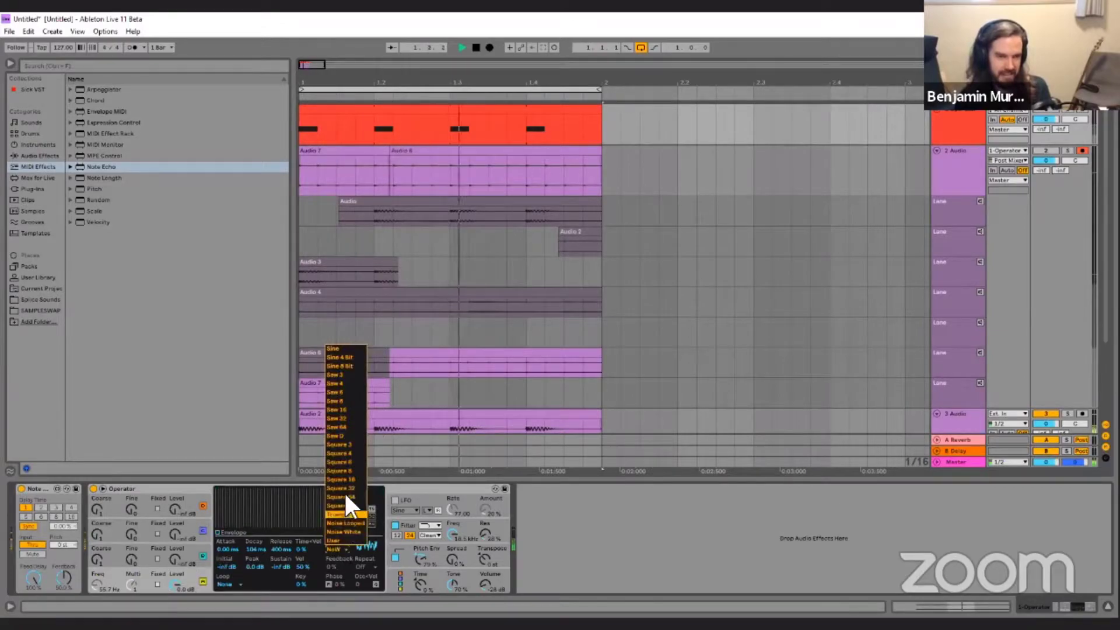
click(343, 435)
click(394, 557)
Lower Operator's filter frequency with more envelope modulation, and set the volume to about -15 dB.
click(449, 534)
drag(448, 533, 448, 578)
drag(293, 569, 293, 531)
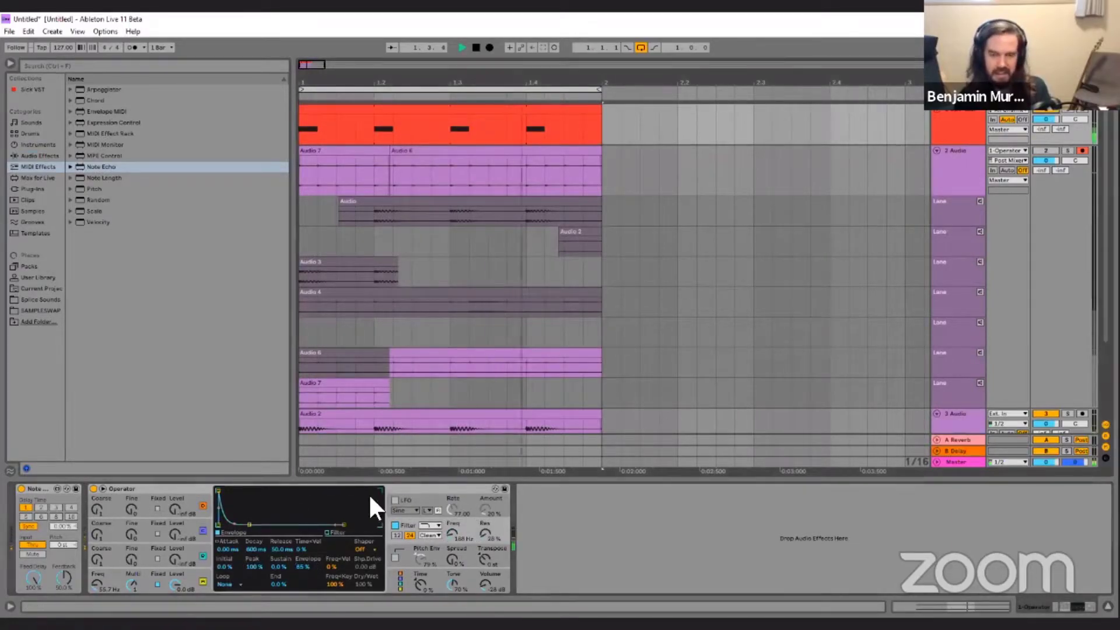
drag(487, 583, 452, 520)
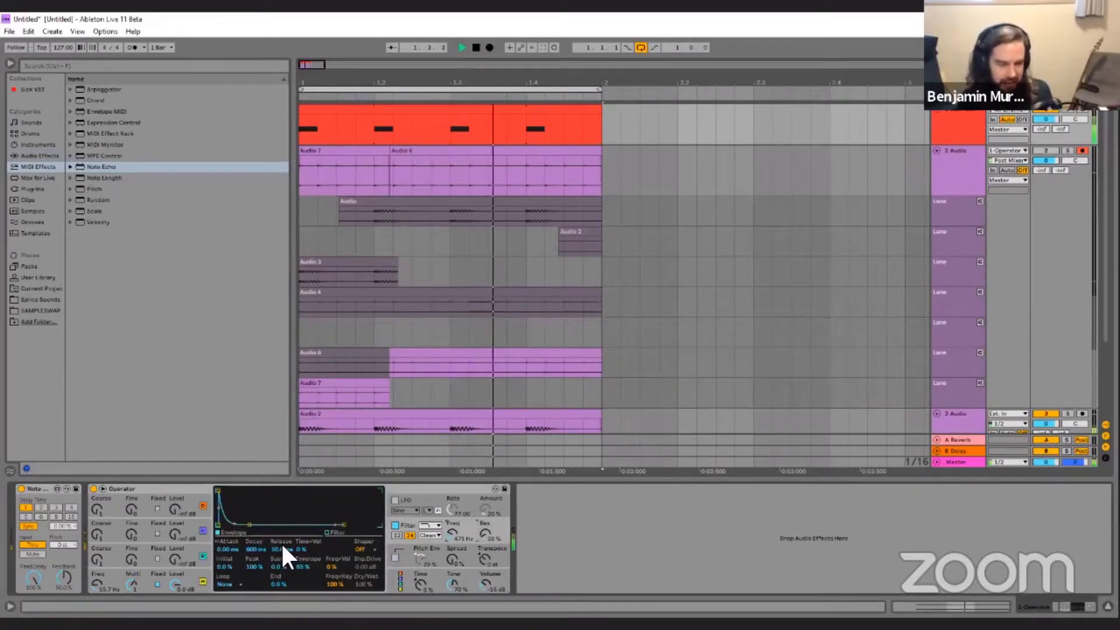
Set the filter envelope's decay to about 1.37 s and its amount to 100%, with a lower filter frequency.
drag(255, 550, 256, 540)
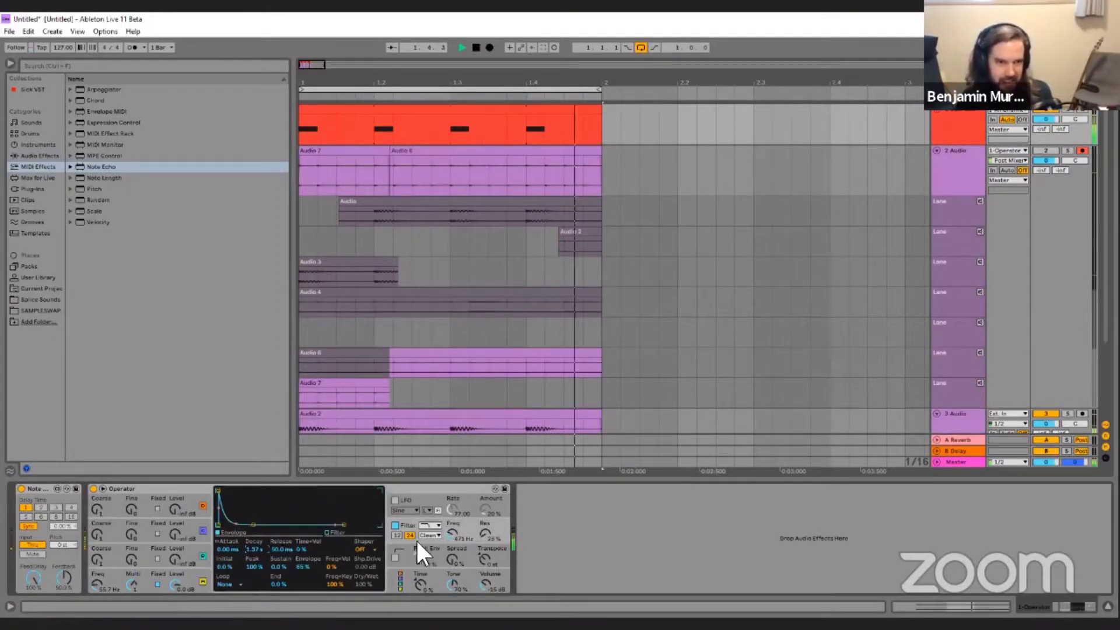
drag(454, 533, 454, 544)
drag(304, 567, 303, 556)
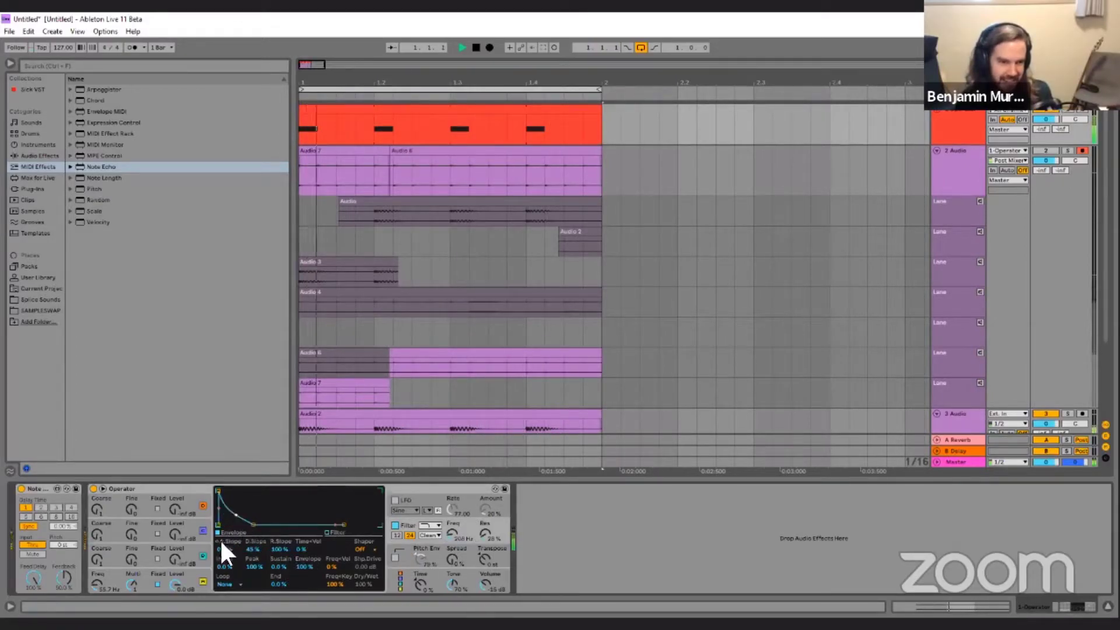
Reshape the filter envelope's decay to about 580 ms and set the filter frequency to about 132 Hz.
click(186, 582)
click(225, 529)
drag(236, 517, 252, 525)
drag(450, 530, 449, 535)
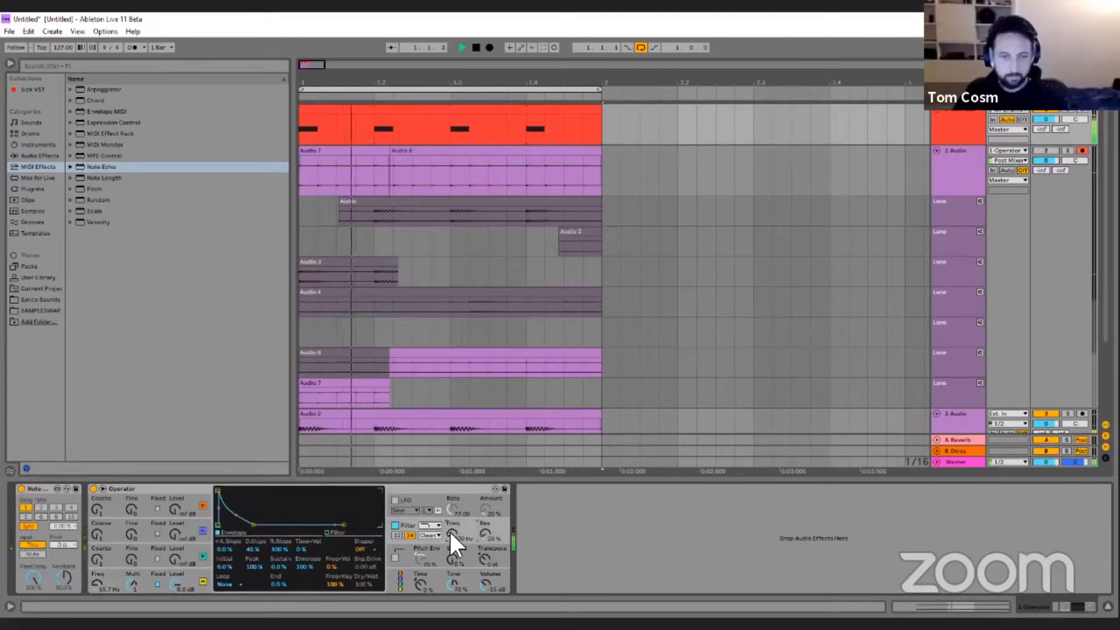
drag(236, 514, 248, 525)
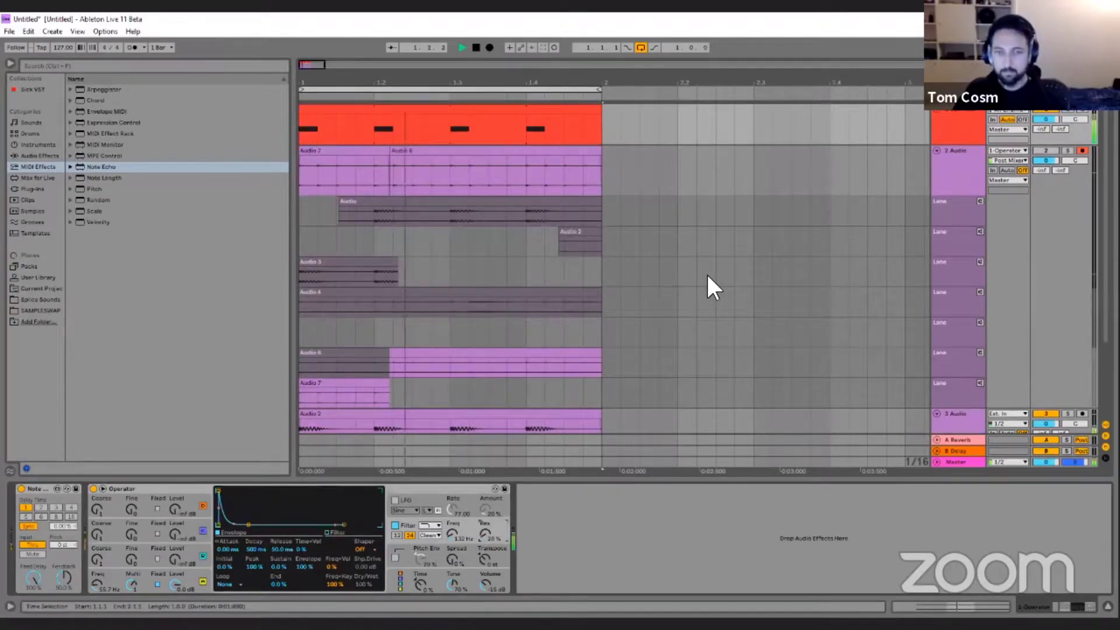
scroll(708, 277, down, 3)
scroll(705, 272, down, 1)
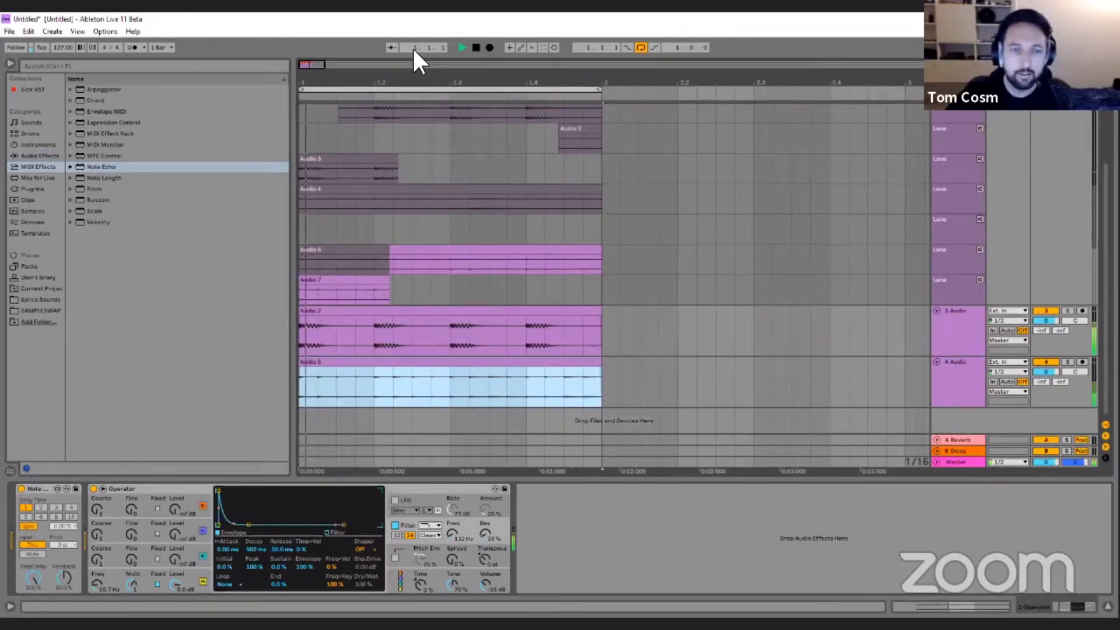
Record the bass loop as take lanes on the 2 Audio track and move the one-bar take onto a new audio track.
click(489, 47)
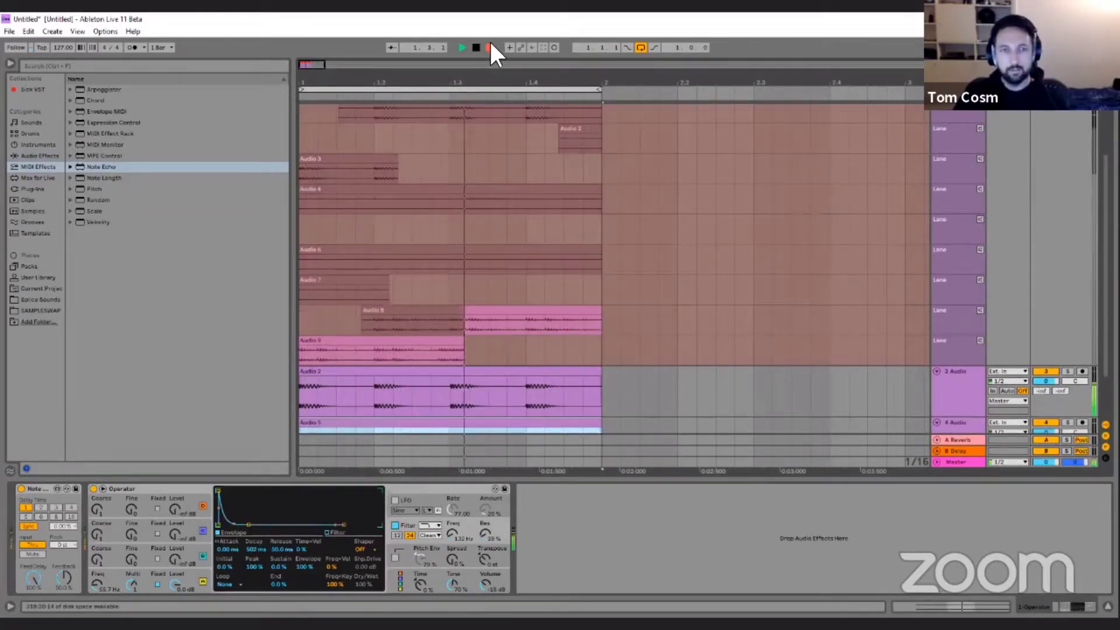
click(489, 47)
scroll(537, 325, down, 4)
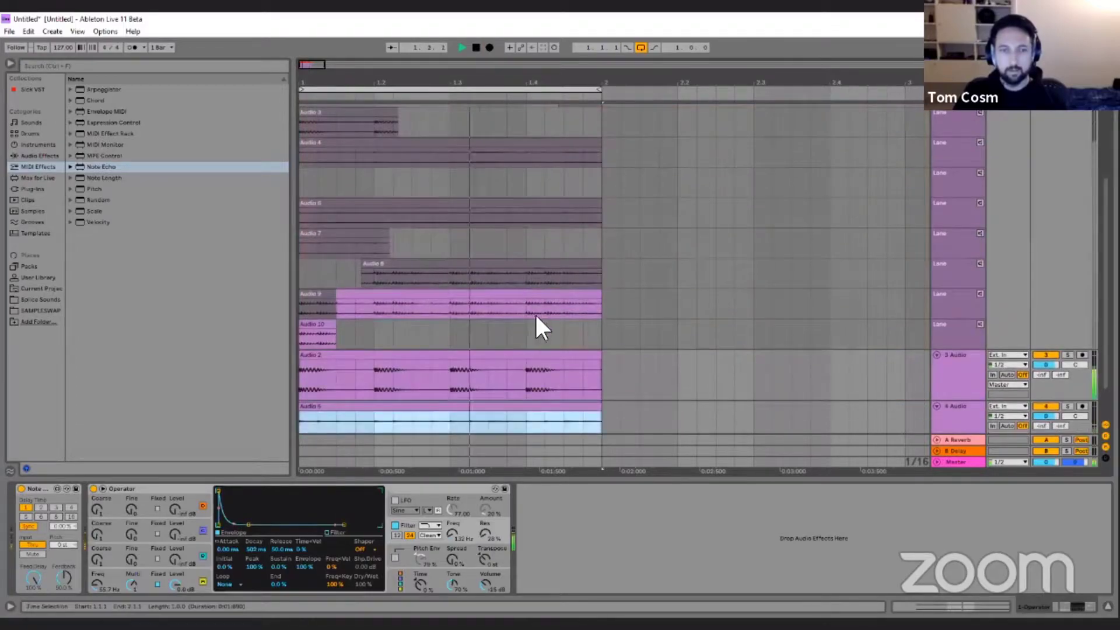
drag(512, 410, 513, 413)
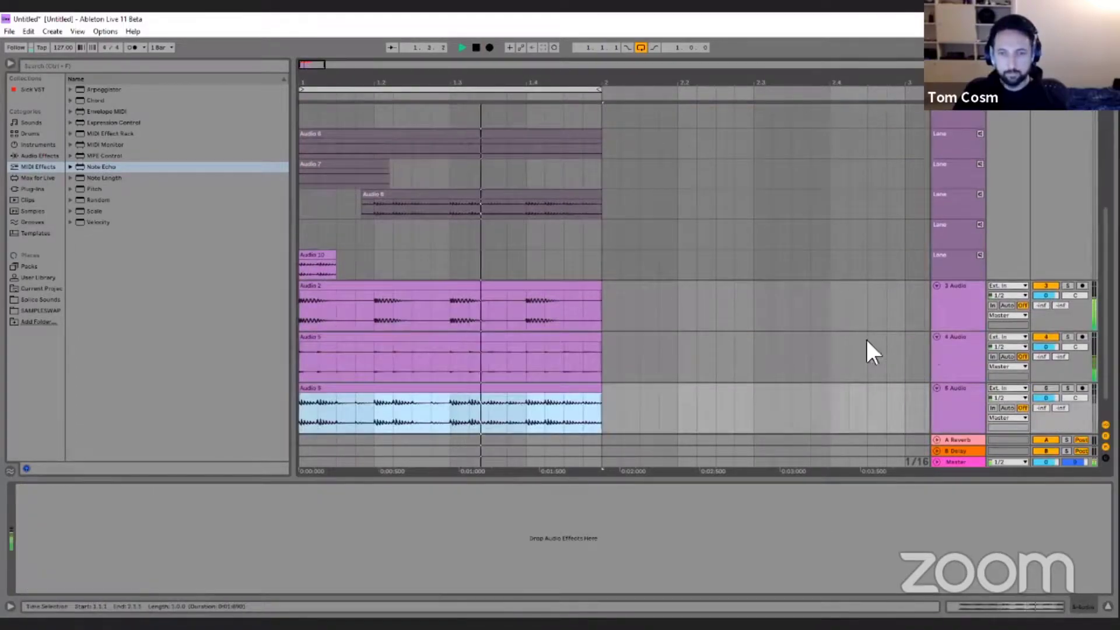
scroll(865, 337, down, 1)
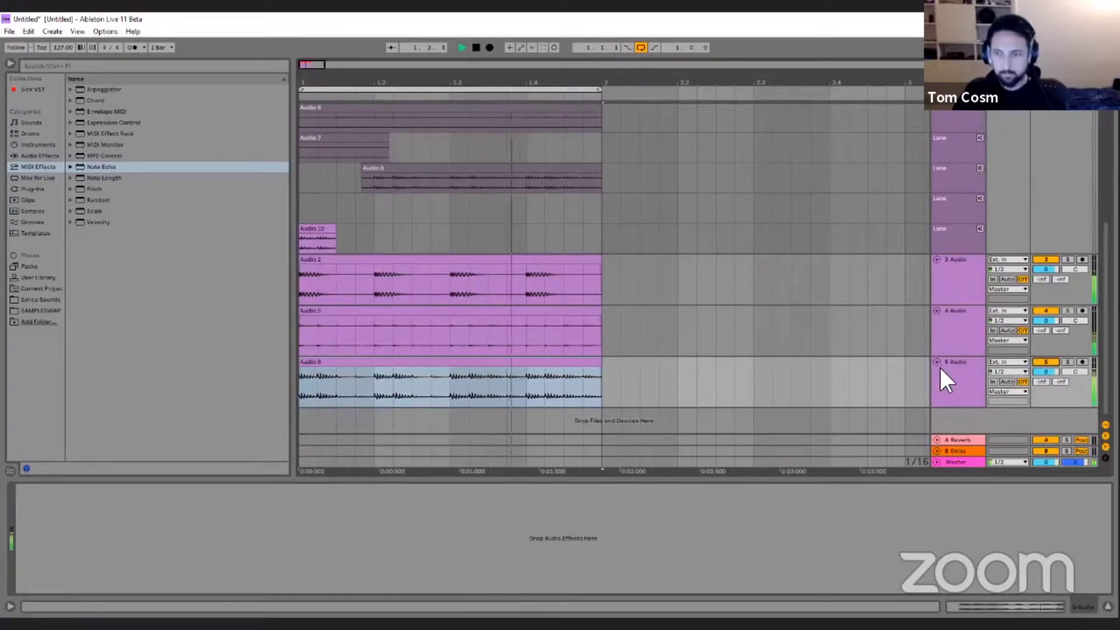
Add the Spectral Resonator effect to the 5 Audio bass track and lower its frequency to about 53 Hz.
click(37, 155)
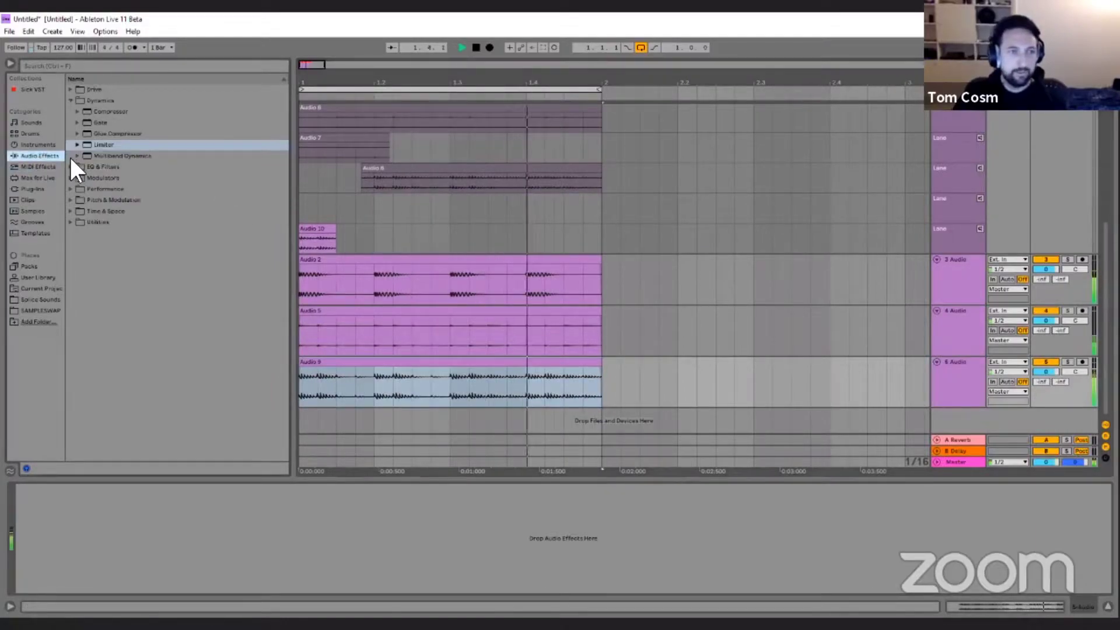
click(71, 189)
click(70, 177)
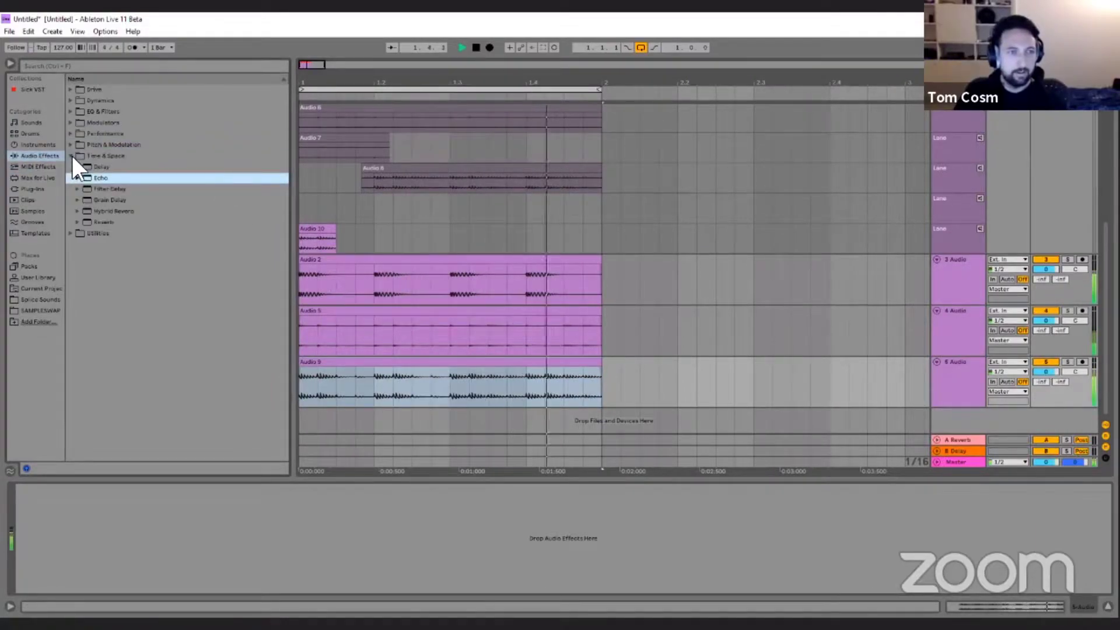
click(71, 156)
click(70, 145)
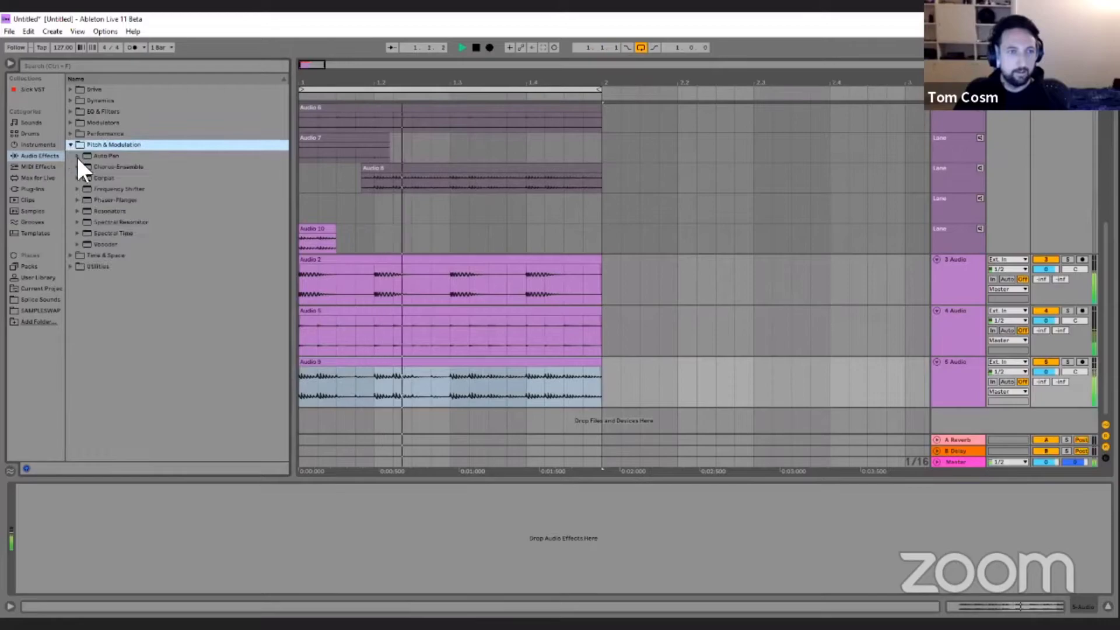
double_click(125, 223)
drag(92, 506, 92, 525)
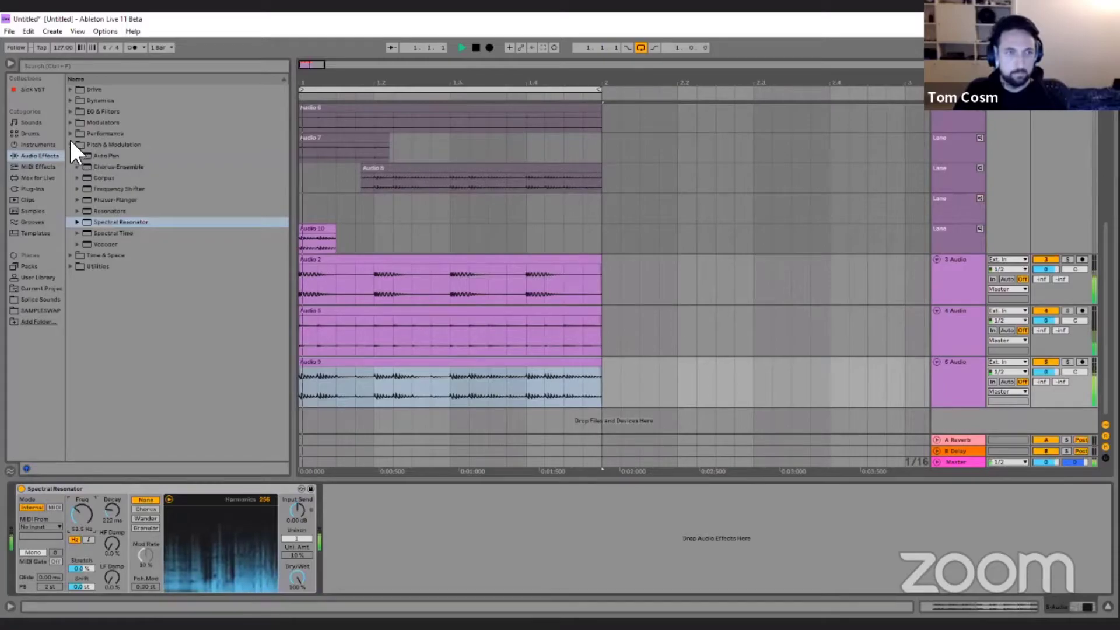
Add an LFO modulator after the Spectral Resonator and map it to the resonator's frequency.
click(72, 123)
double_click(95, 143)
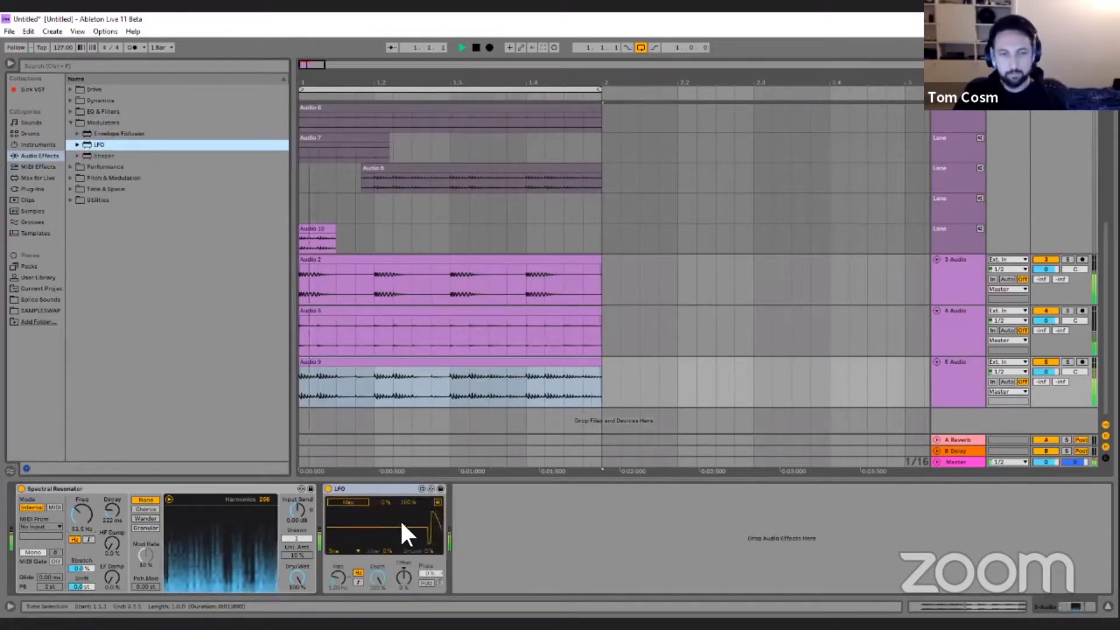
click(81, 513)
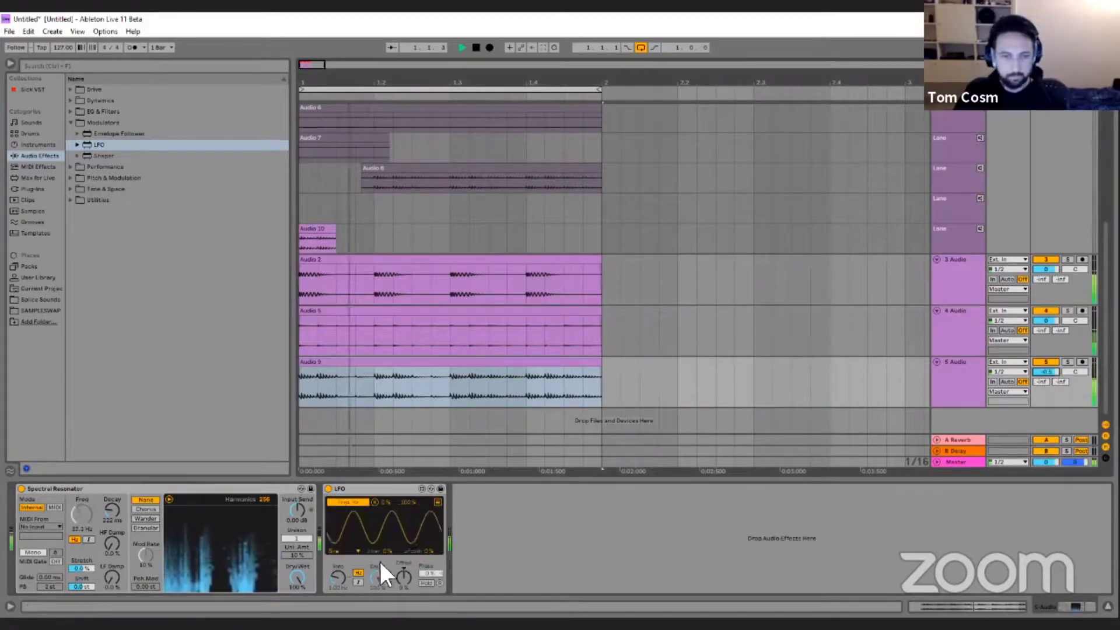
Set the LFO to a tempo-synced Square wave, adjust its rate, and limit its frequency mapping to about 24–37%.
click(341, 550)
click(344, 596)
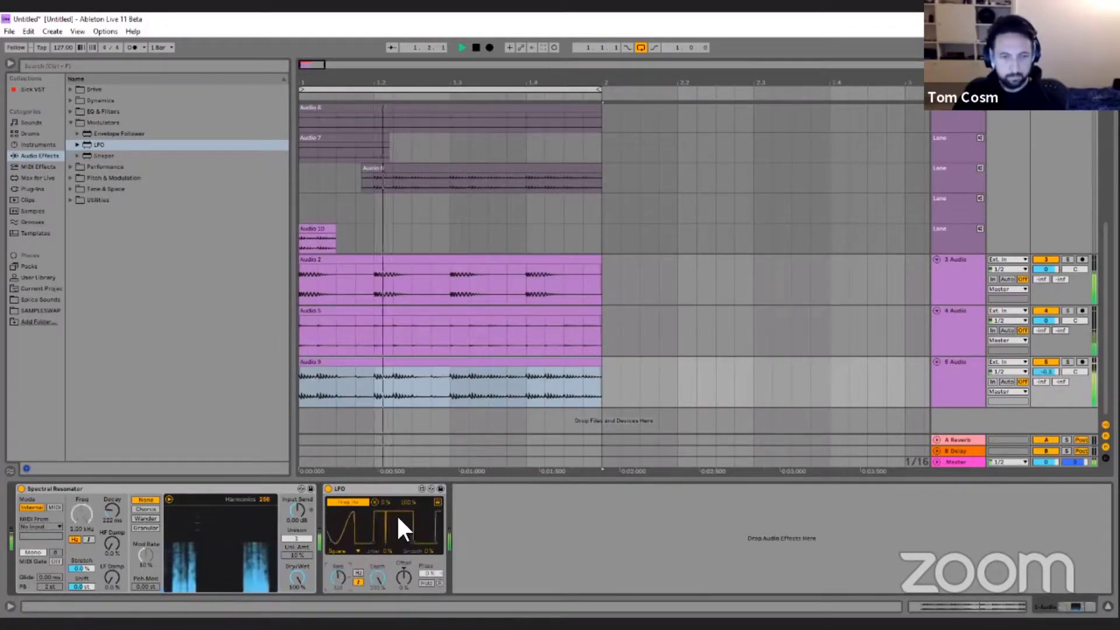
mouse_move(408, 502)
mouse_down()
mouse_move(407, 538)
mouse_move(386, 481)
mouse_move(389, 507)
mouse_move(407, 503)
mouse_up()
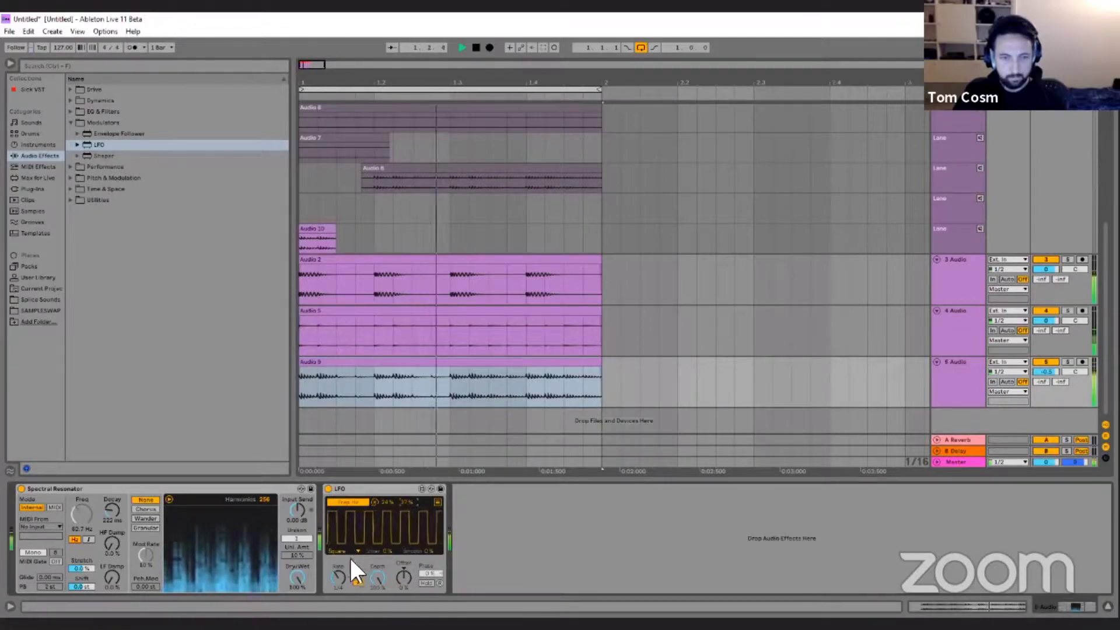
drag(340, 570, 341, 567)
drag(358, 564, 384, 527)
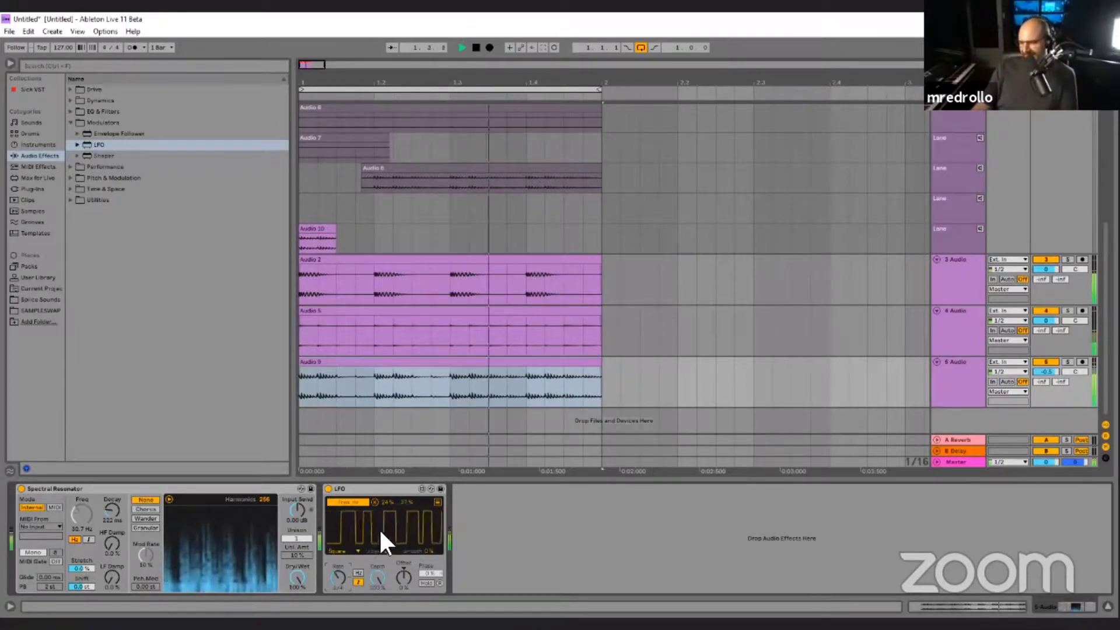
Add a Shaper mapped to the Spectral Resonator's decay, using a rising curve and a mapping range of about 7–33%.
drag(103, 152, 486, 489)
click(488, 501)
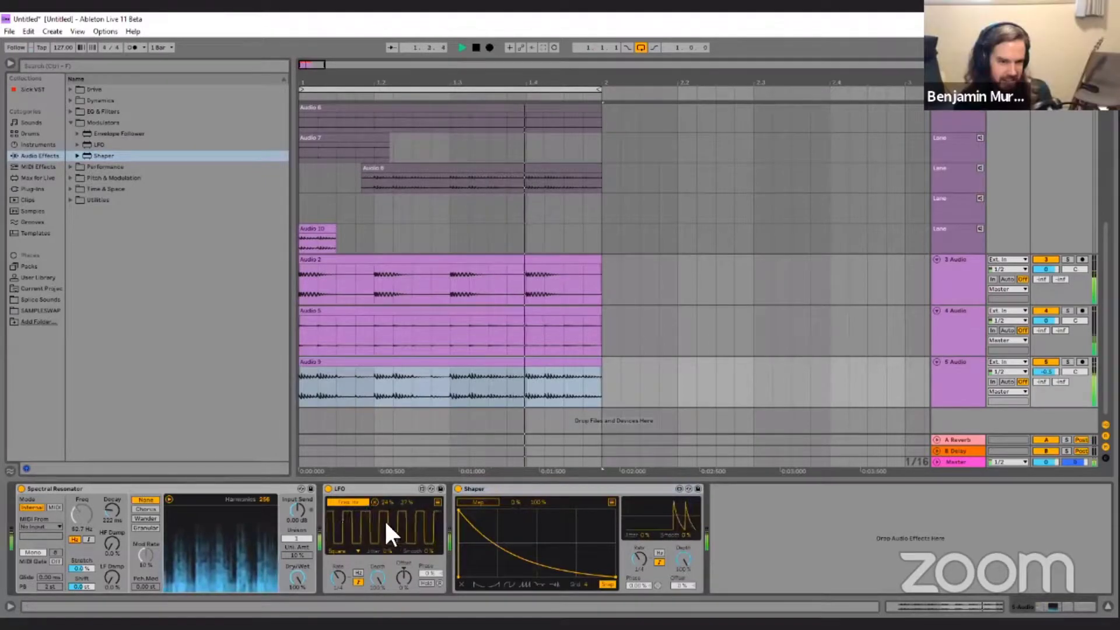
click(112, 510)
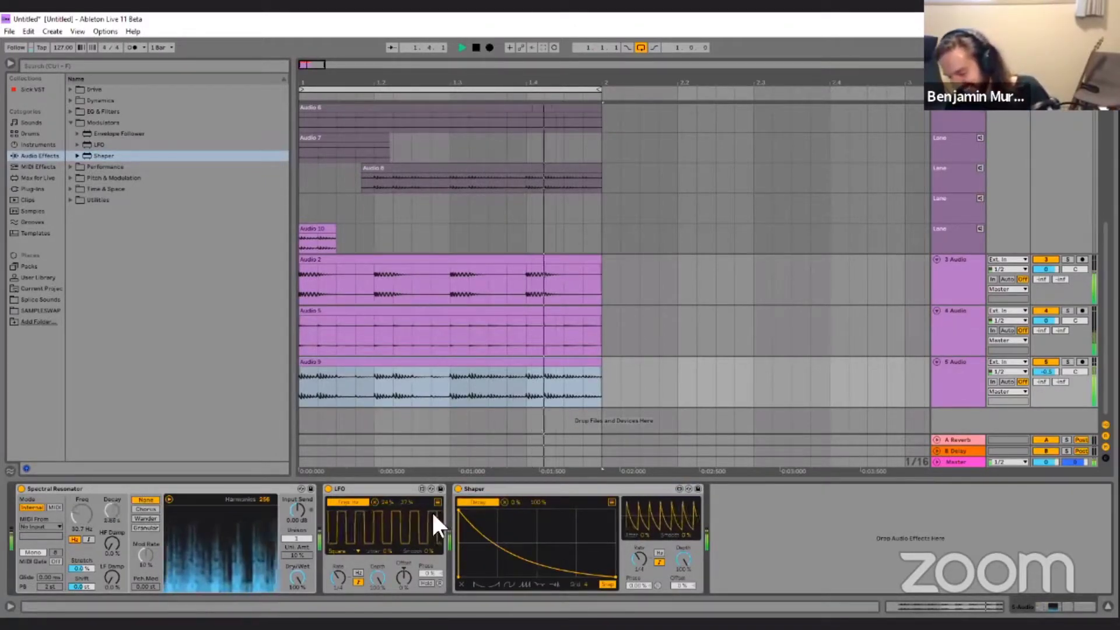
click(493, 584)
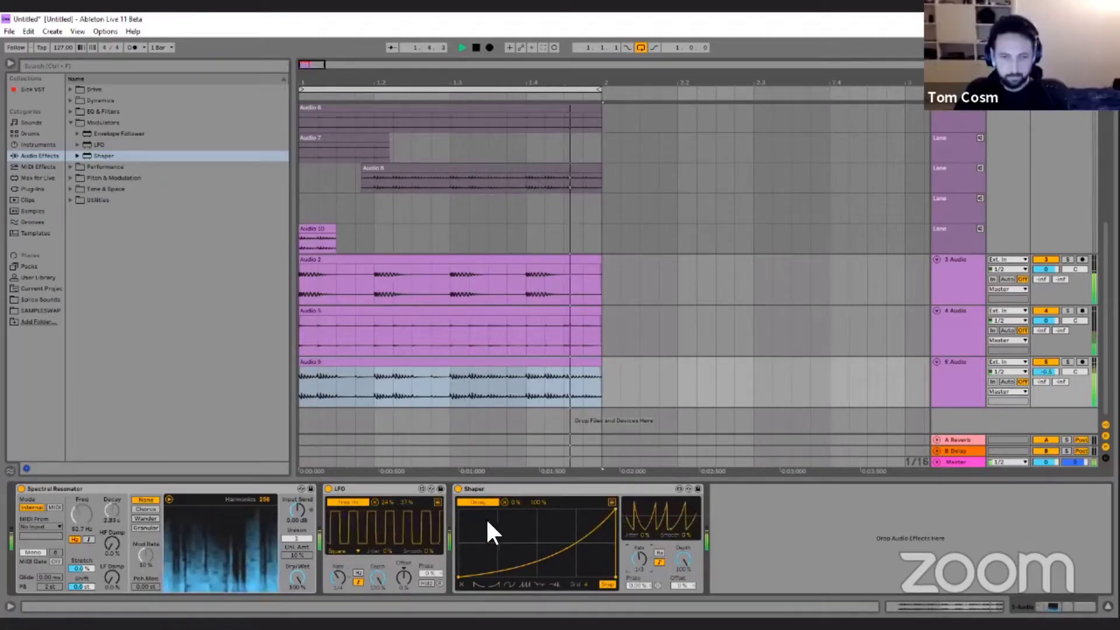
mouse_move(533, 503)
mouse_down()
mouse_move(534, 543)
mouse_move(513, 498)
mouse_up()
Map the LFO to the Spectral Resonator's Stretch as well, with a range of about 41–77%.
click(437, 502)
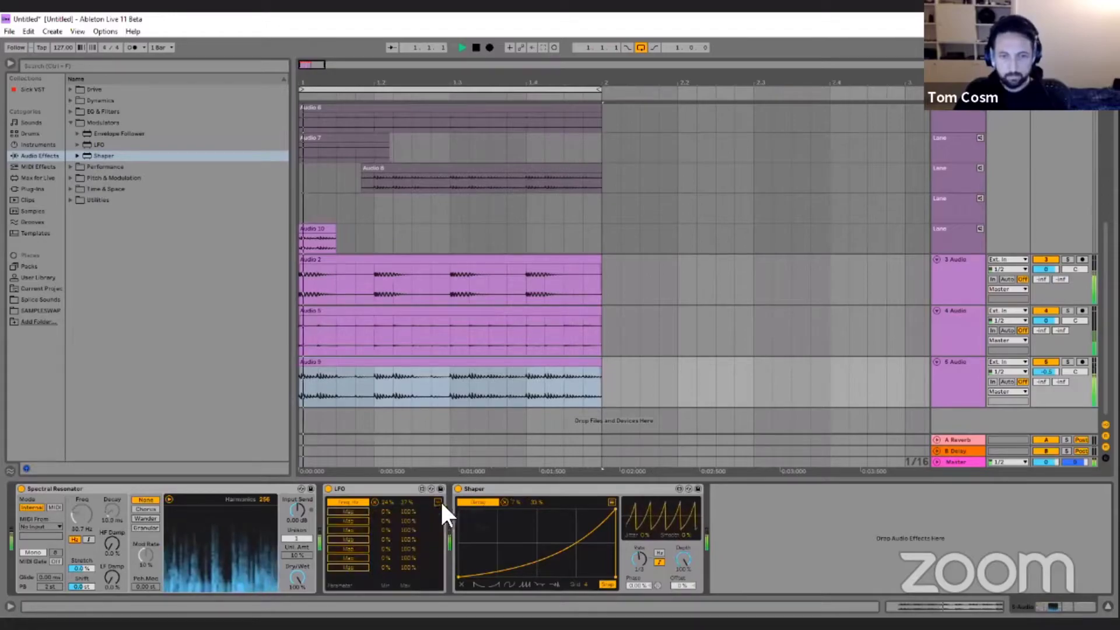
click(82, 562)
mouse_move(386, 520)
mouse_down()
mouse_move(387, 484)
mouse_move(408, 551)
mouse_move(386, 495)
mouse_move(407, 525)
mouse_up()
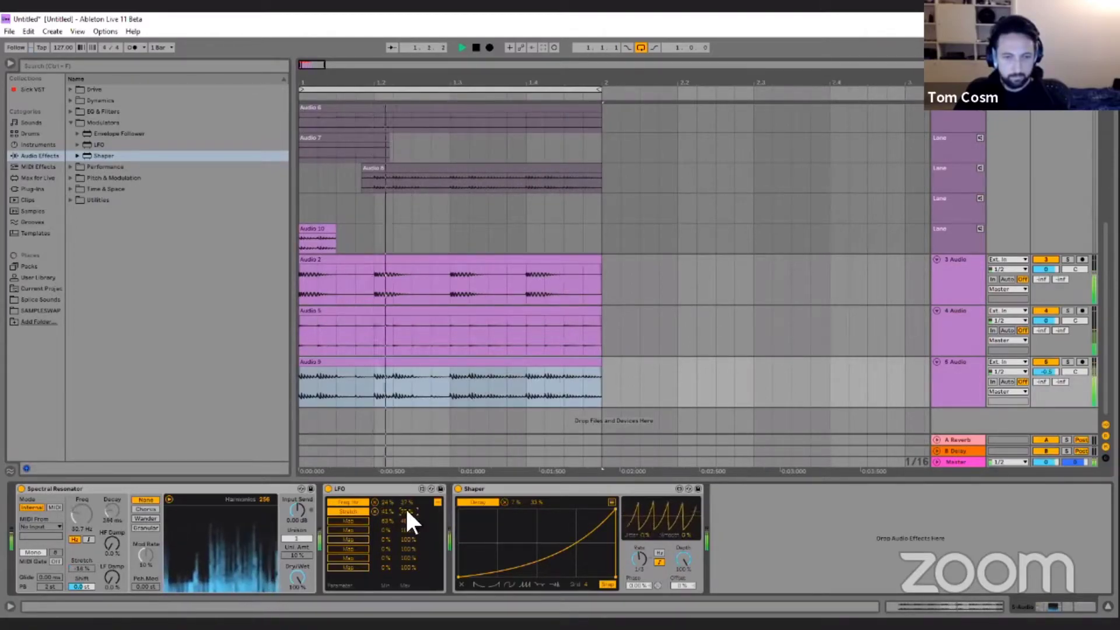
Set the Spectral Resonator's Dry/Wet to about 54% with Wander modulation, and raise the bass track's volume.
drag(300, 574, 299, 593)
click(146, 518)
drag(1045, 371, 1045, 357)
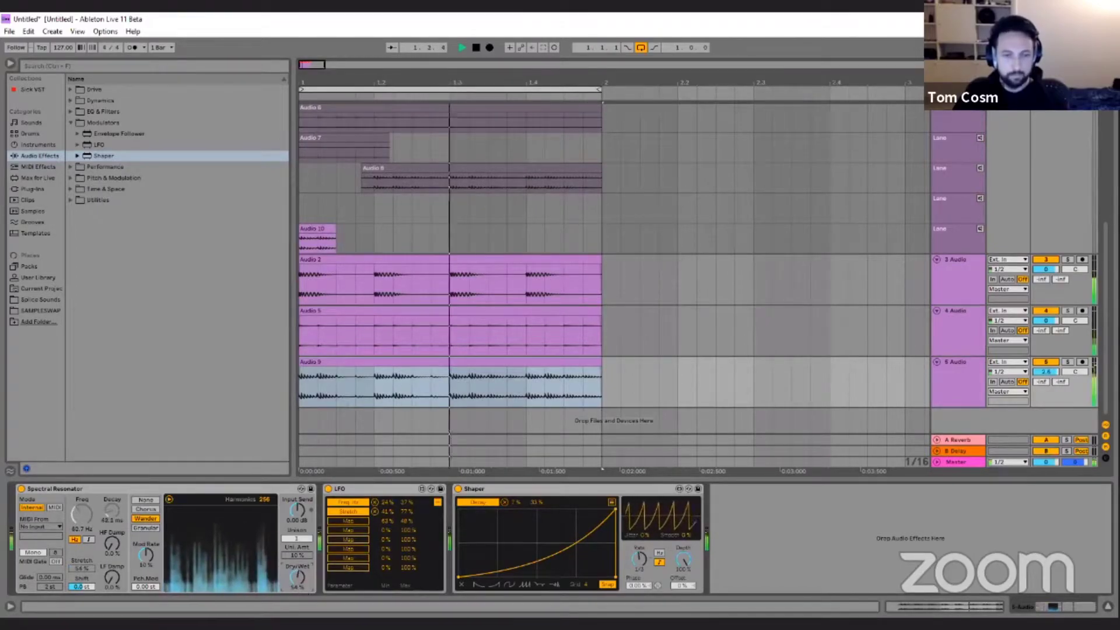
Select the Operator MIDI track and turn off its Note Echo device.
scroll(816, 209, up, 5)
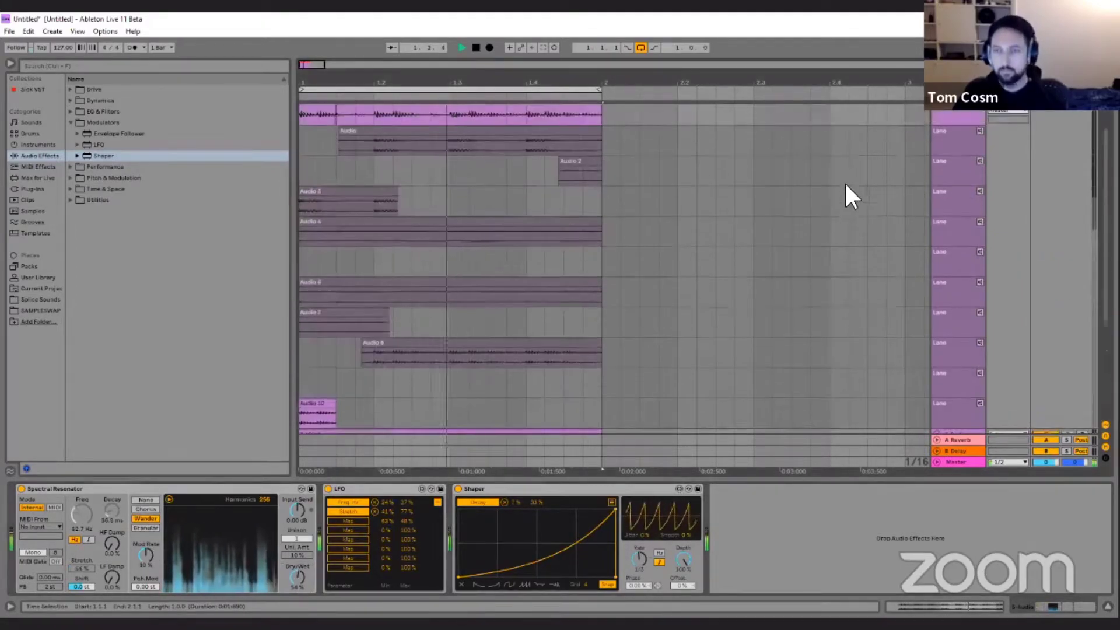
click(960, 127)
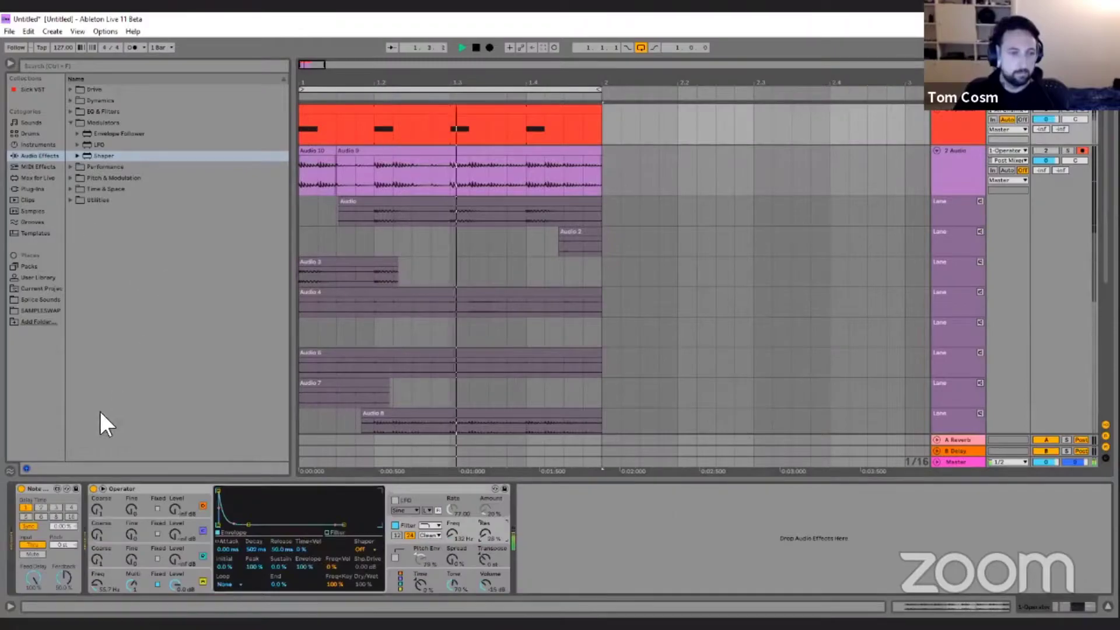
click(23, 489)
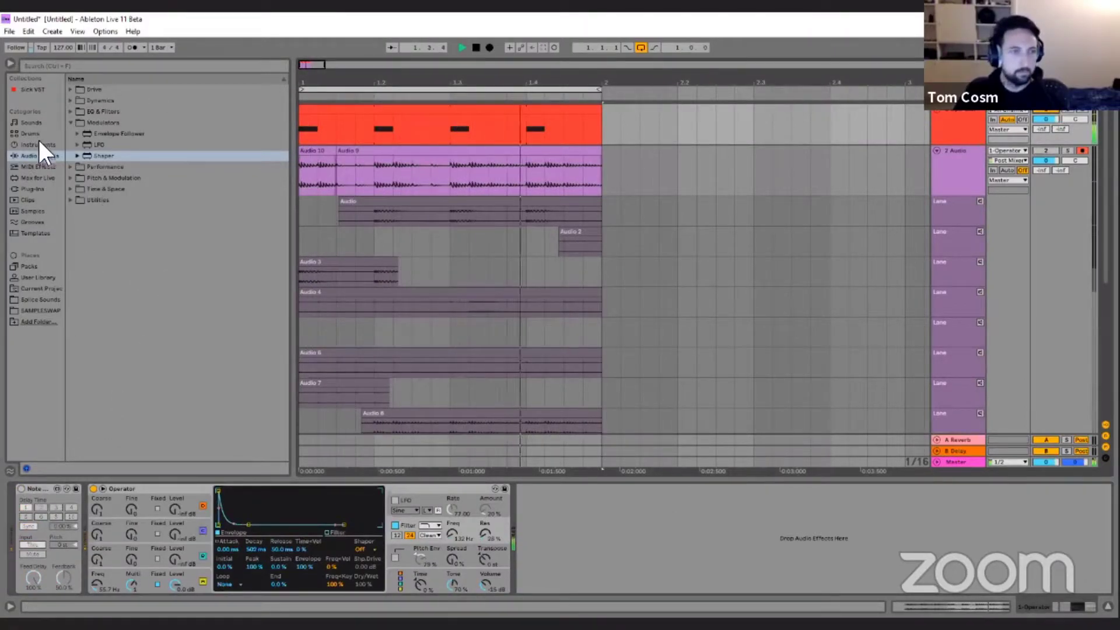
Add the Auto Pan effect after Operator on the MIDI track.
click(43, 167)
click(35, 156)
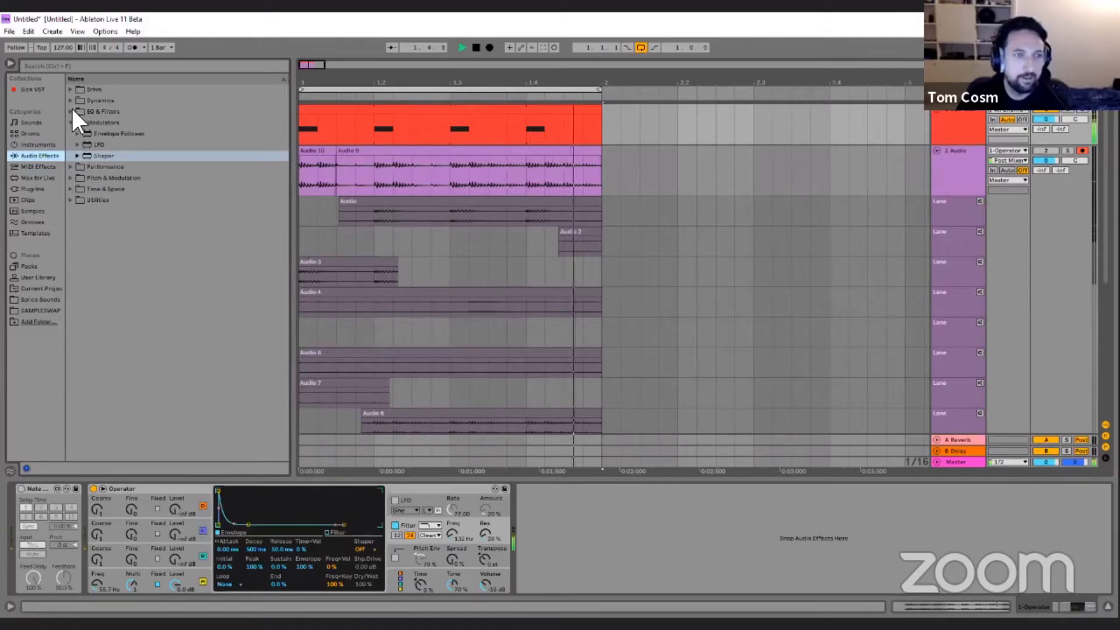
click(72, 109)
click(72, 186)
double_click(96, 156)
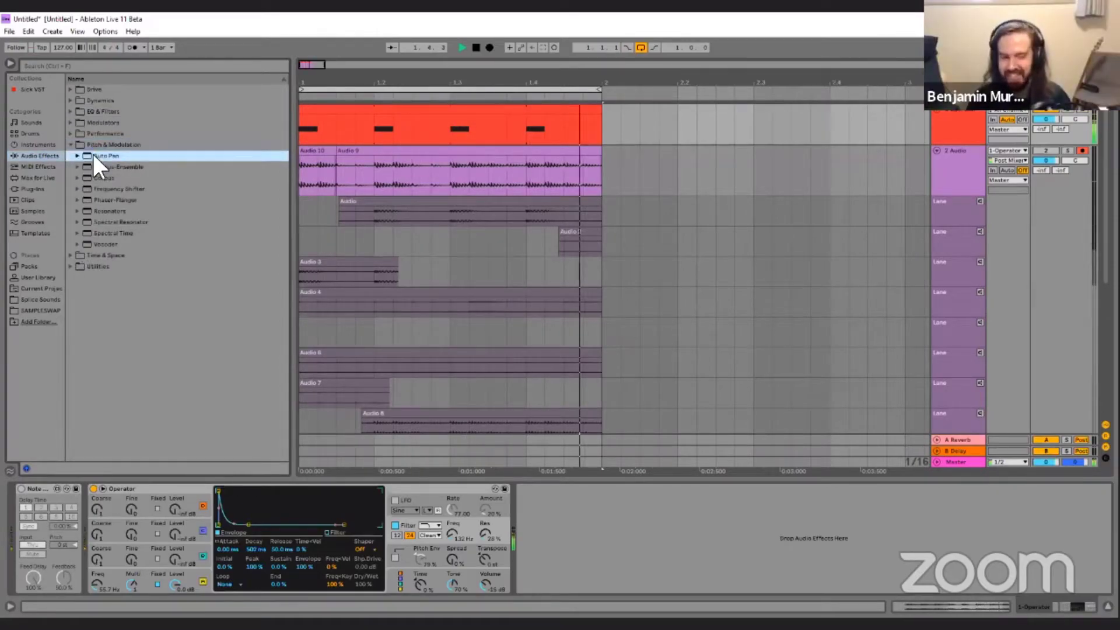
Configure Auto Pan as a tempo-synced square-like gate with phase 0°, shape 100%, rate 1/4 and amount about 89%.
click(559, 582)
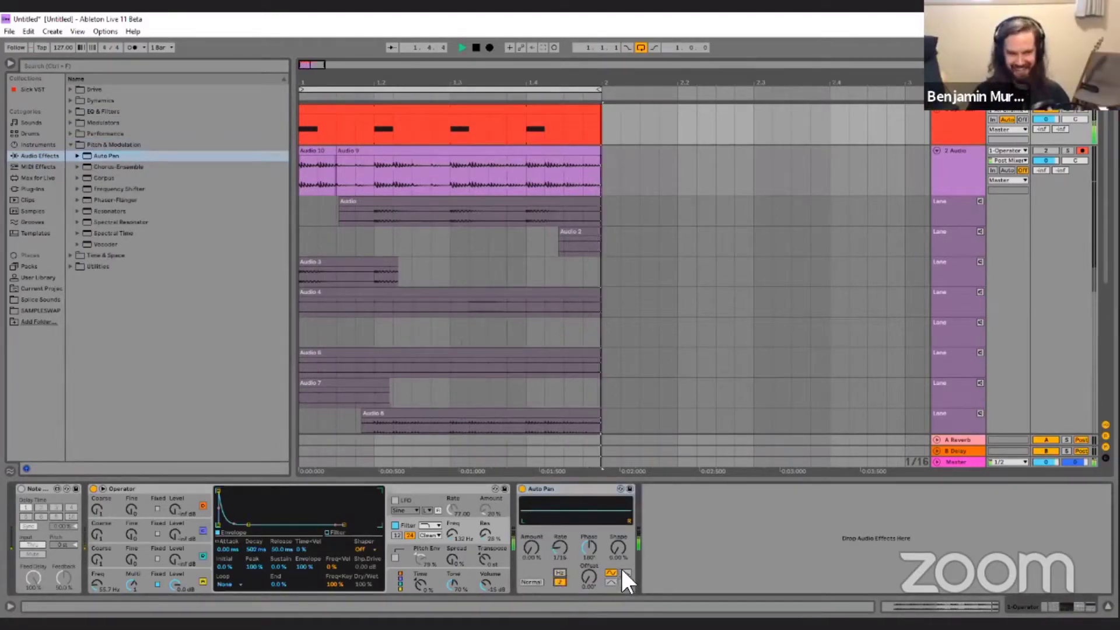
click(624, 572)
drag(590, 551, 589, 466)
drag(532, 547, 582, 548)
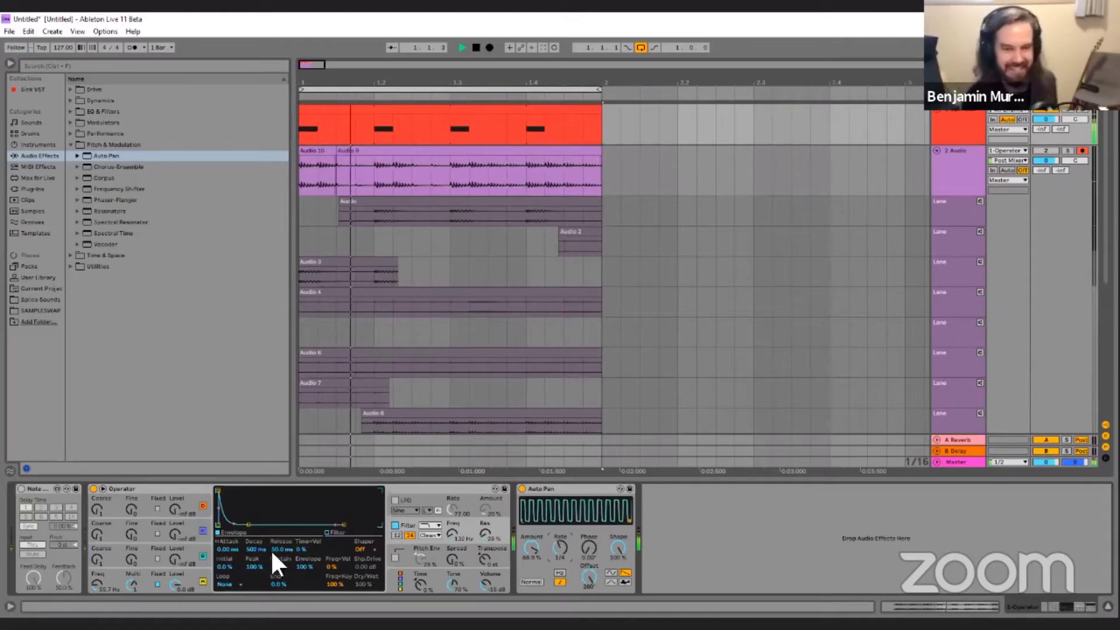
Lower Operator's volume to about -18 dB, give its oscillator a noise waveform, and switch off the filter.
drag(485, 585, 485, 584)
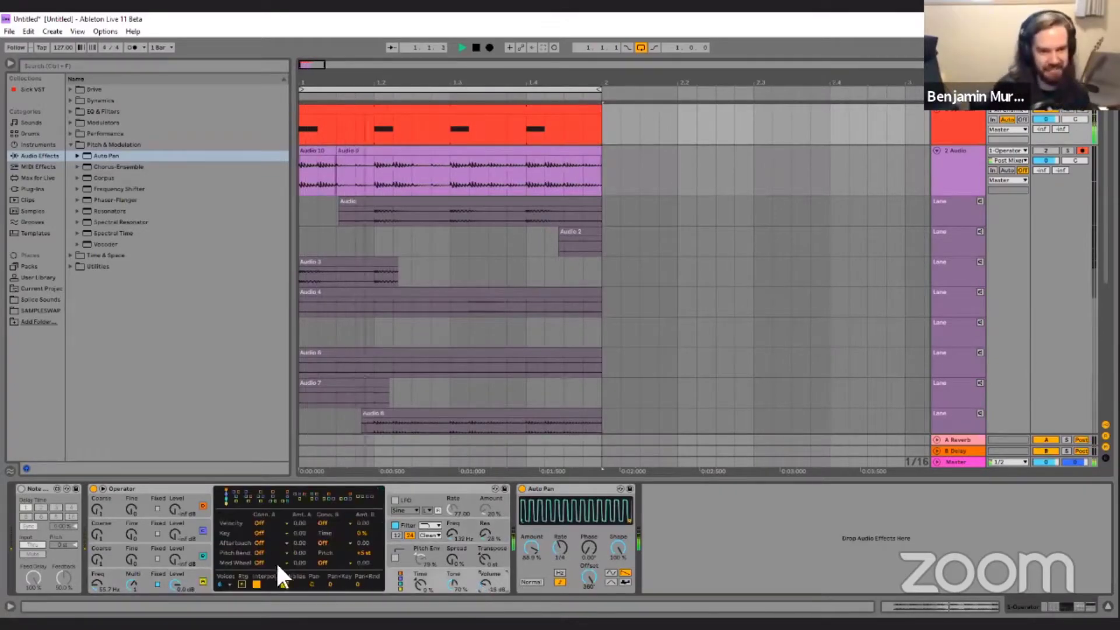
click(148, 572)
click(337, 541)
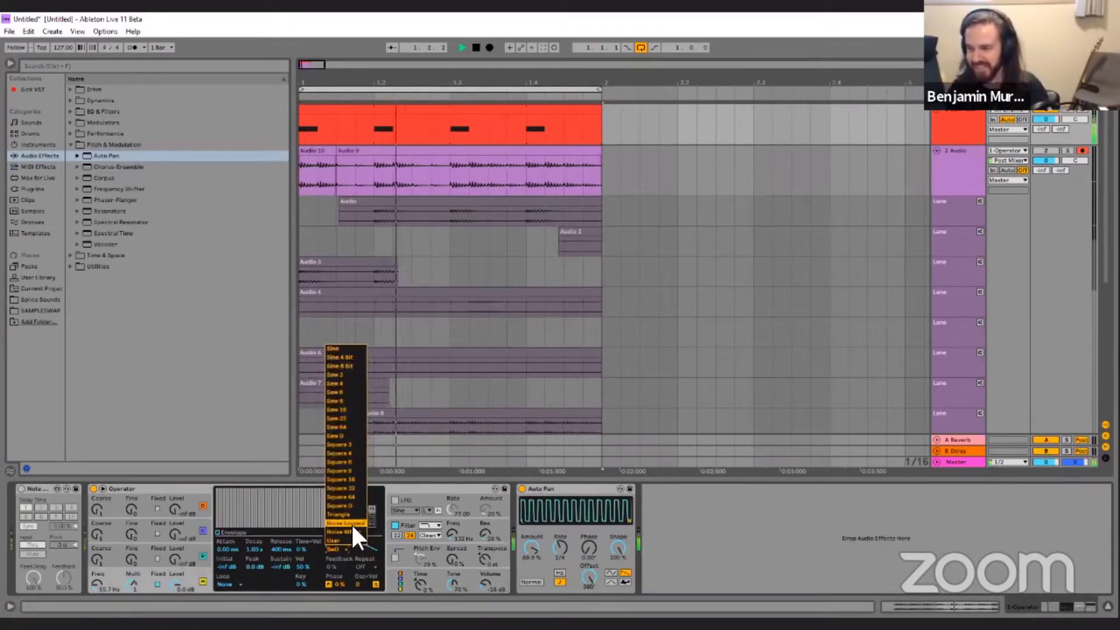
click(351, 522)
click(396, 525)
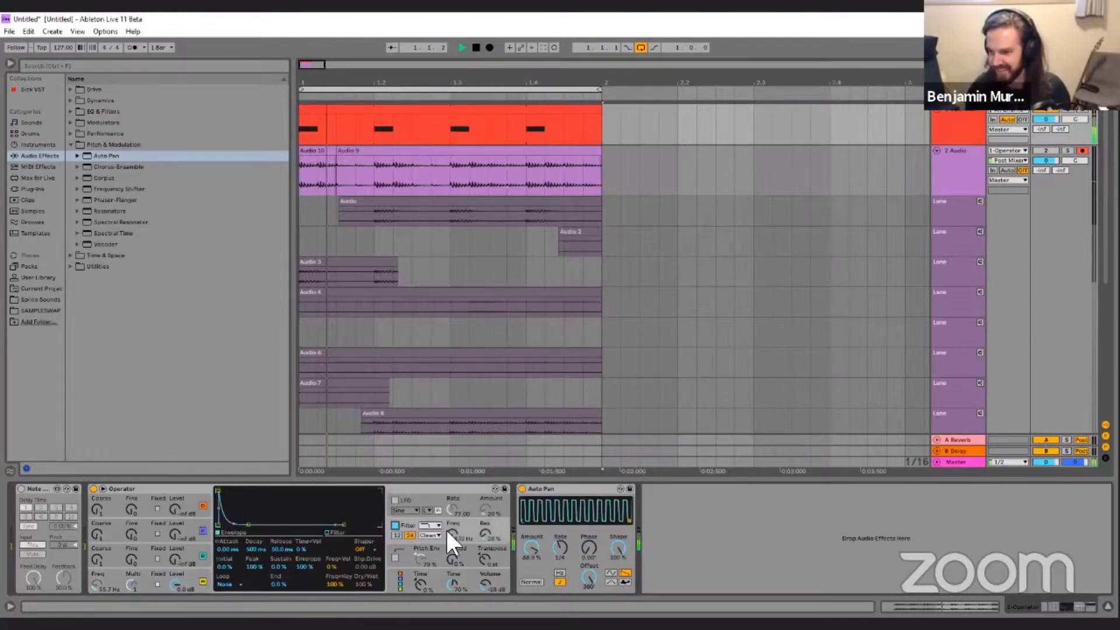
Set Auto Pan's rate to 1/2 and its offset to 180°.
drag(560, 540, 559, 529)
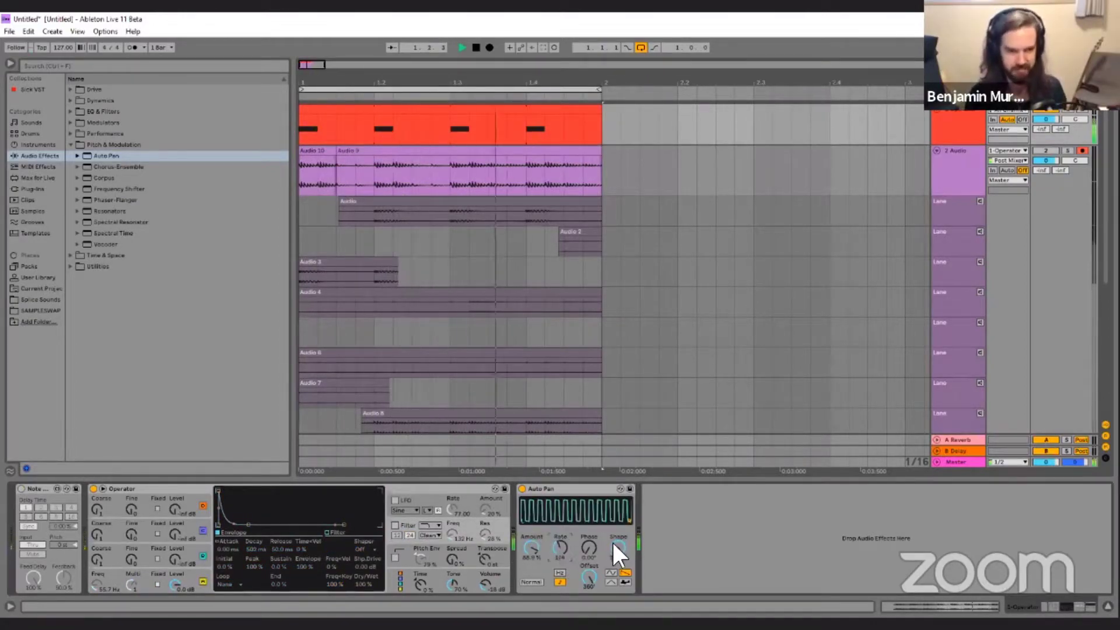
click(590, 576)
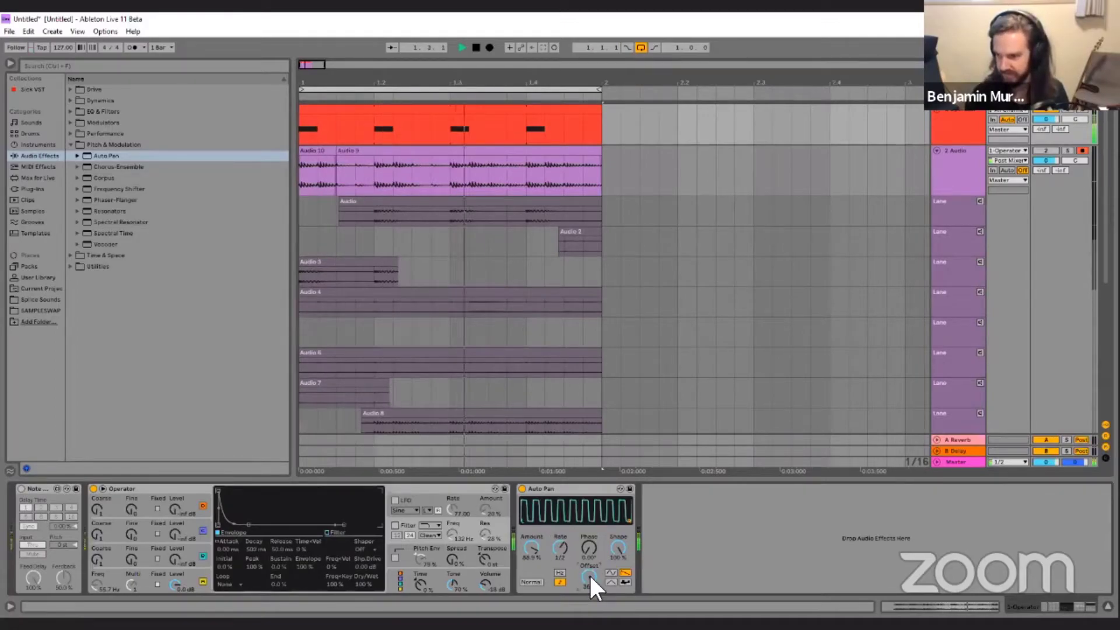
drag(589, 574, 589, 606)
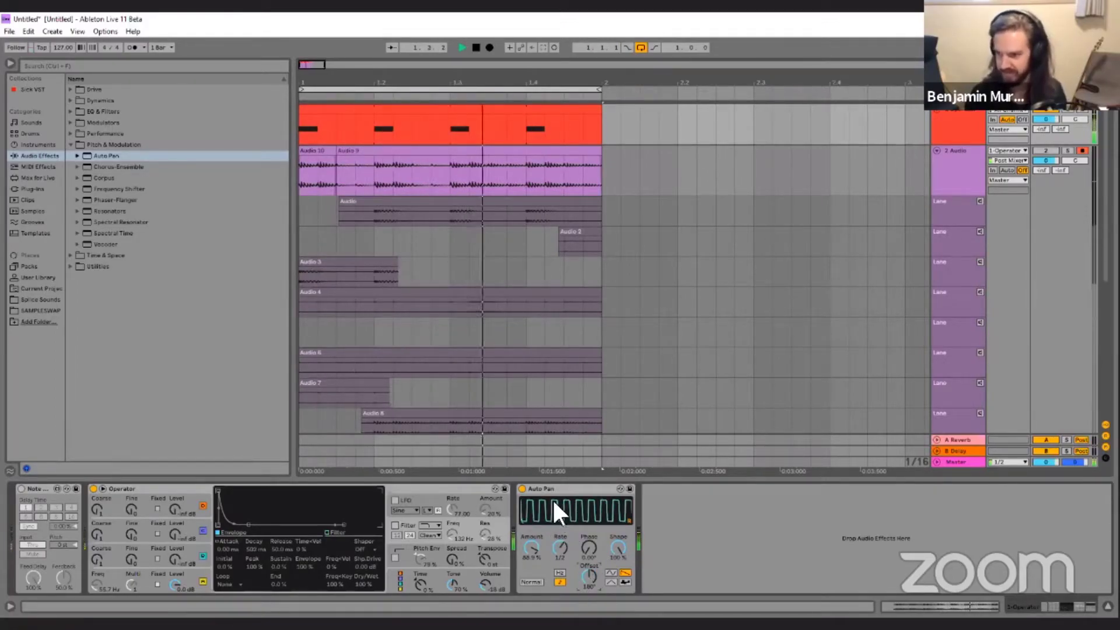
Set Operator's oscillator to Noise Looped, raise its fixed frequency to about 116 Hz, and turn on the pitch envelope.
click(186, 564)
click(335, 551)
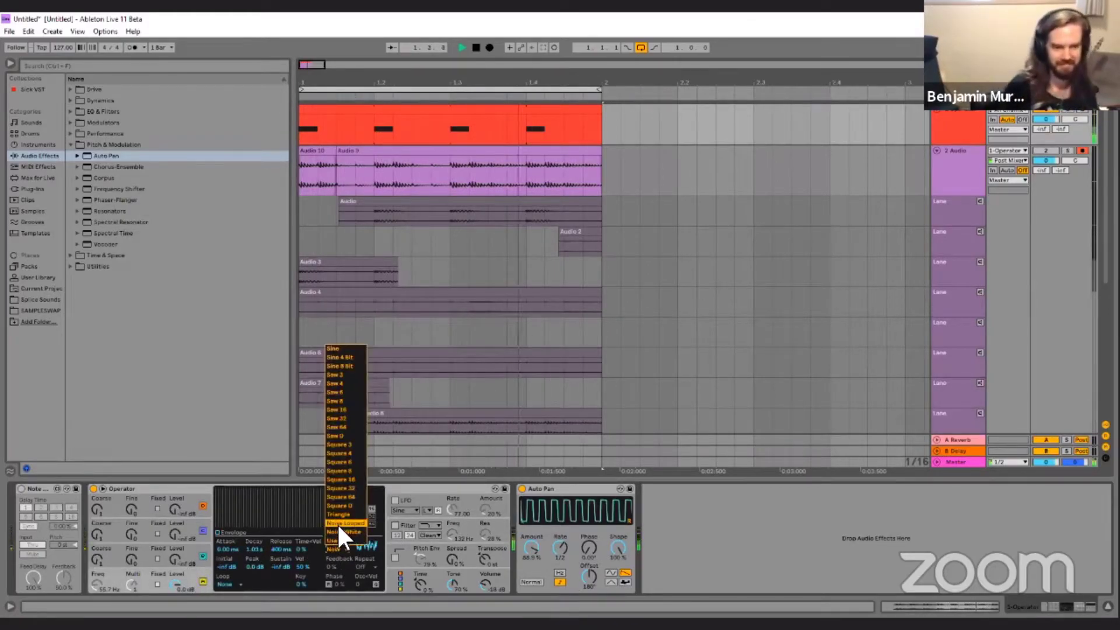
click(337, 522)
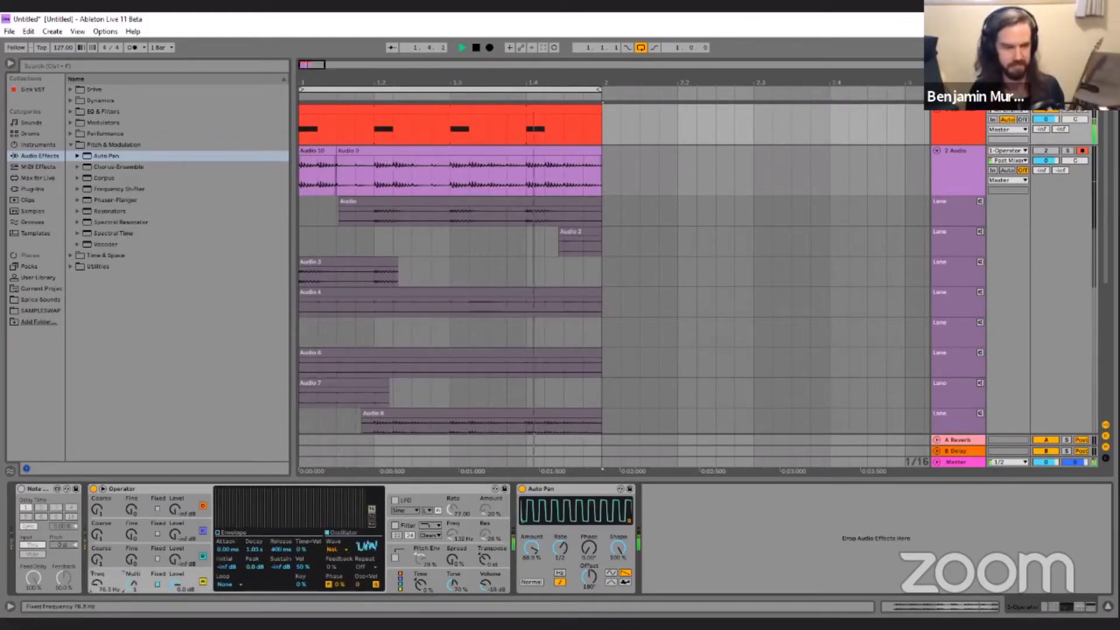
click(396, 558)
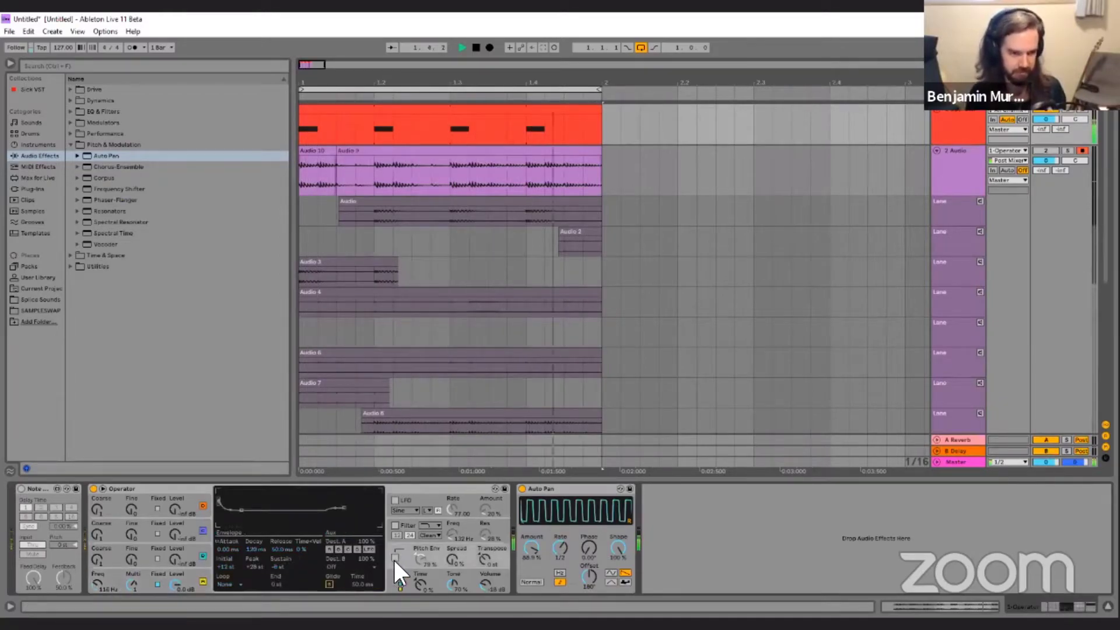
Switch Operator to a different algorithm, bring oscillator C up to 0 dB, and raise Spread to 100%.
click(403, 572)
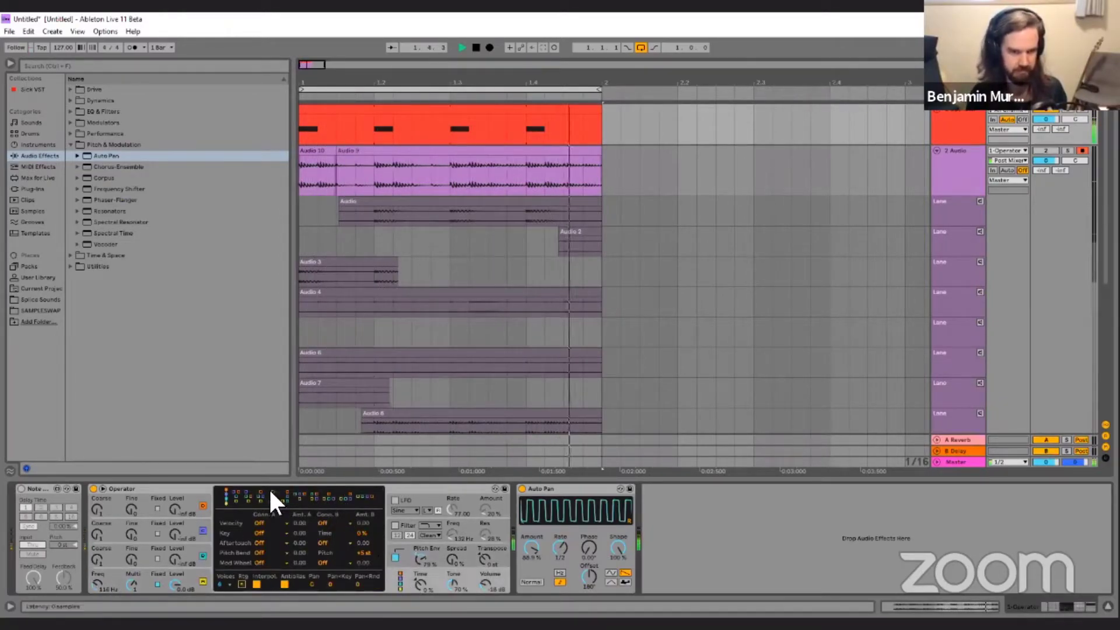
click(177, 546)
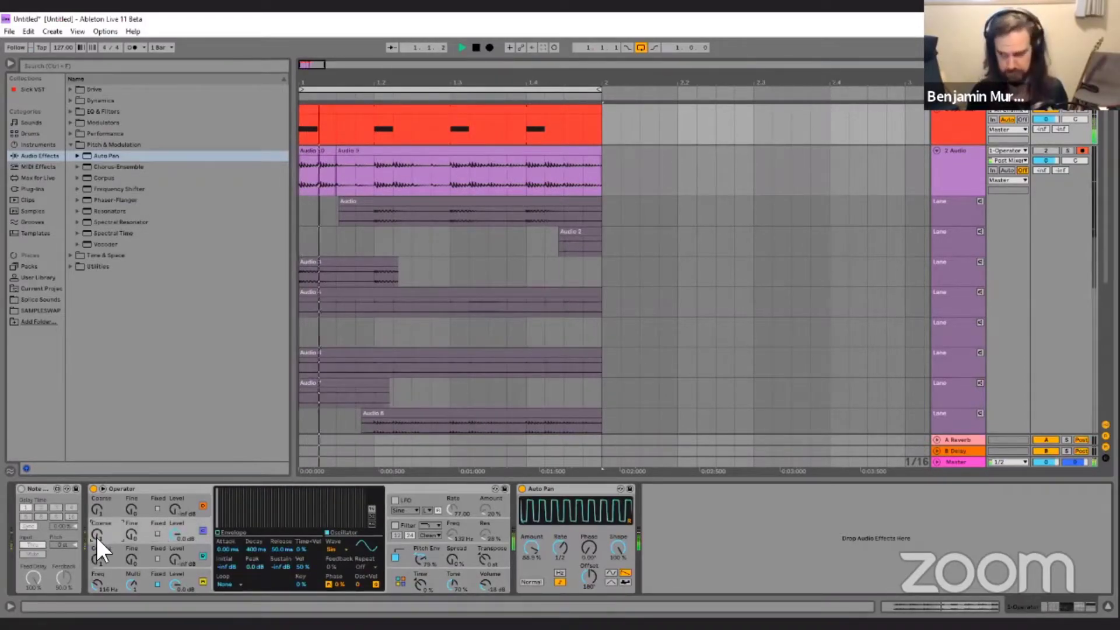
drag(456, 564, 457, 557)
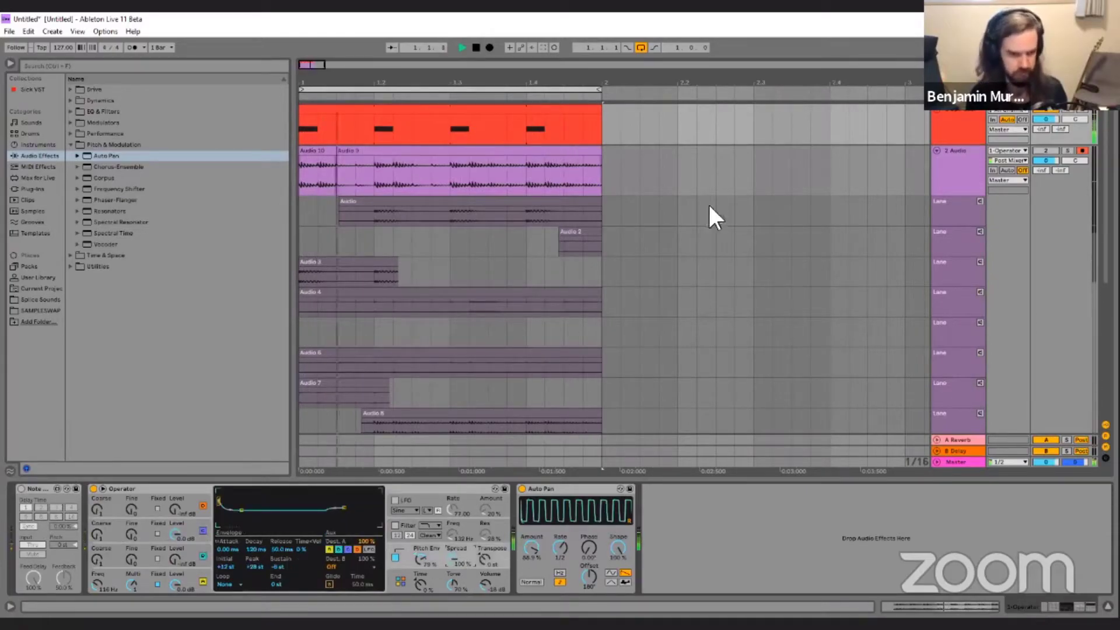
Record the looping noise sound from Operator onto track 2 Audio.
scroll(708, 202, down, 8)
click(489, 47)
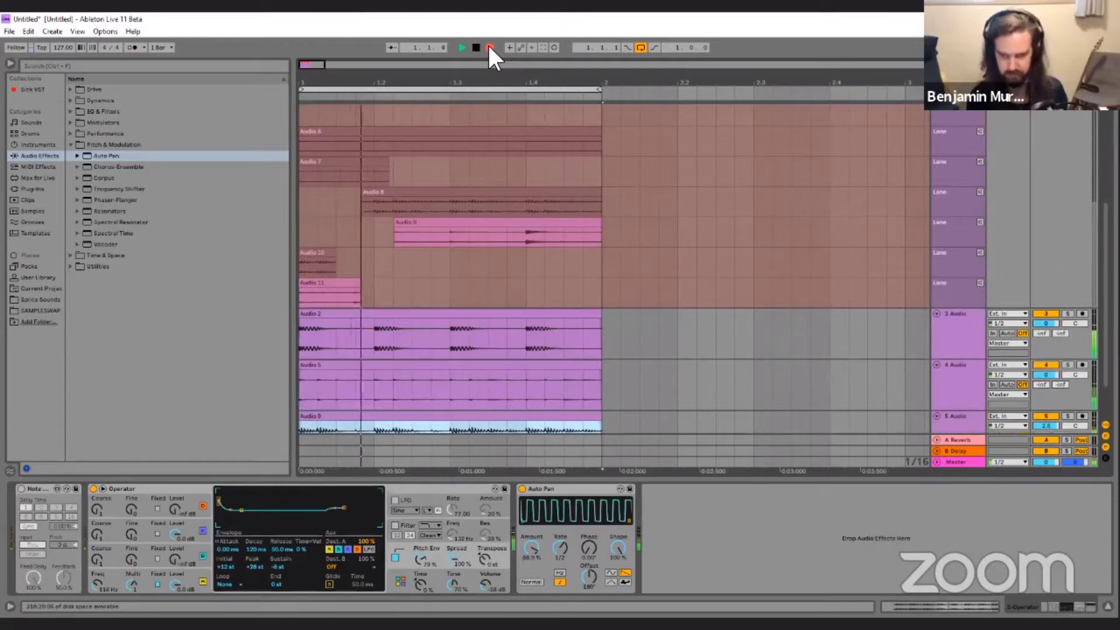
click(489, 47)
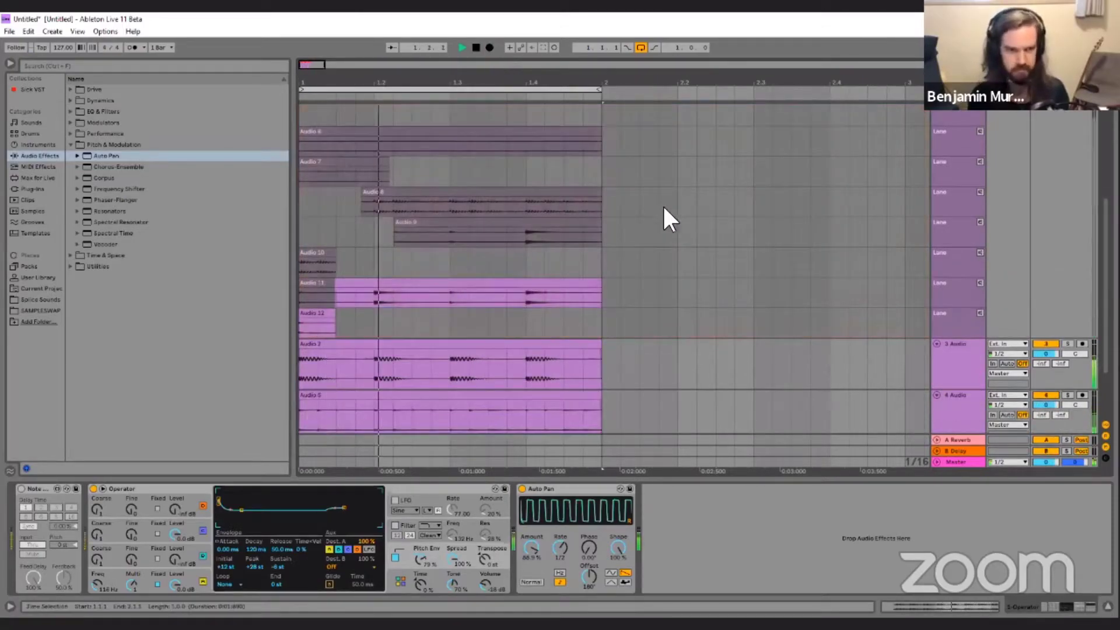
Copy the recorded noise take onto a new track 6 Audio and toggle that track's activator, leaving it on.
scroll(652, 197, down, 3)
drag(556, 408, 561, 412)
click(1043, 361)
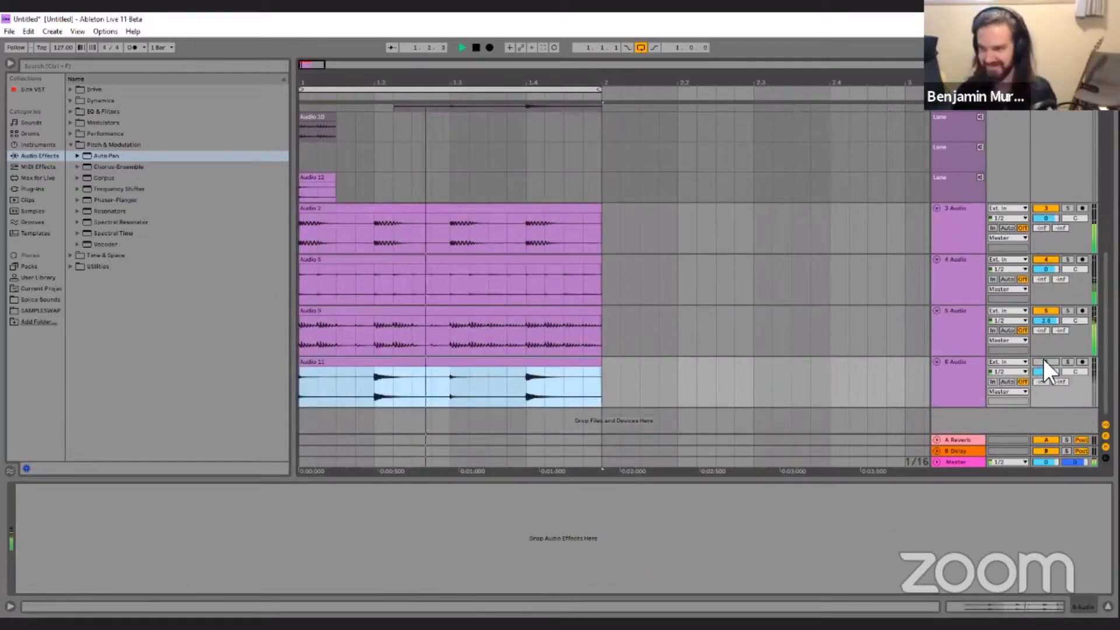
click(1043, 359)
Add Hybrid Reverb from the Time & Space audio effects to track 6 Audio.
click(967, 359)
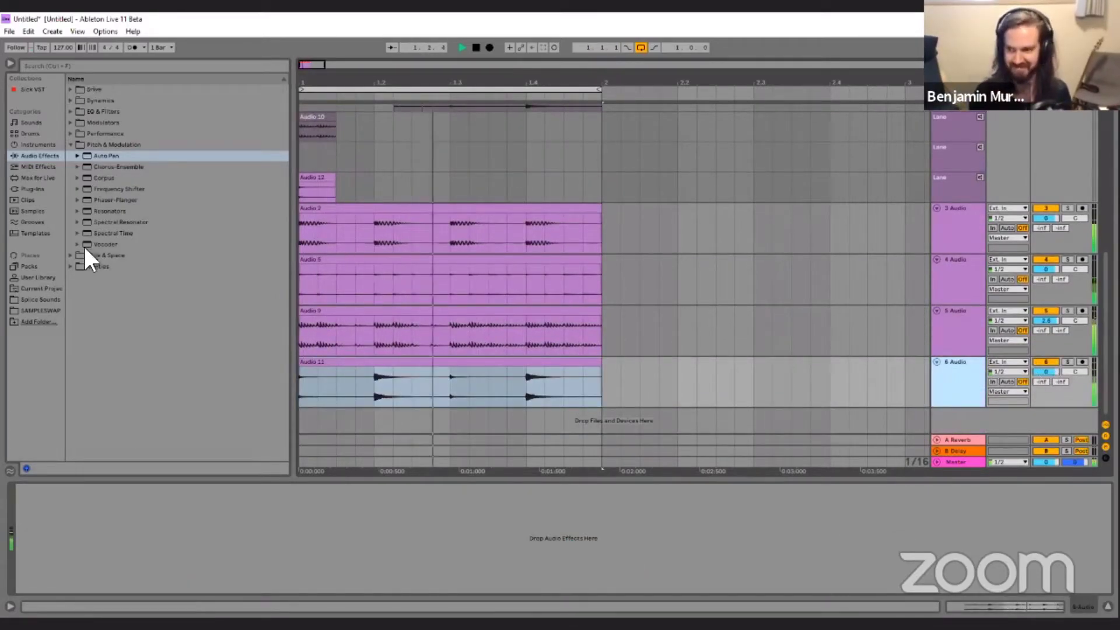
click(71, 255)
double_click(110, 210)
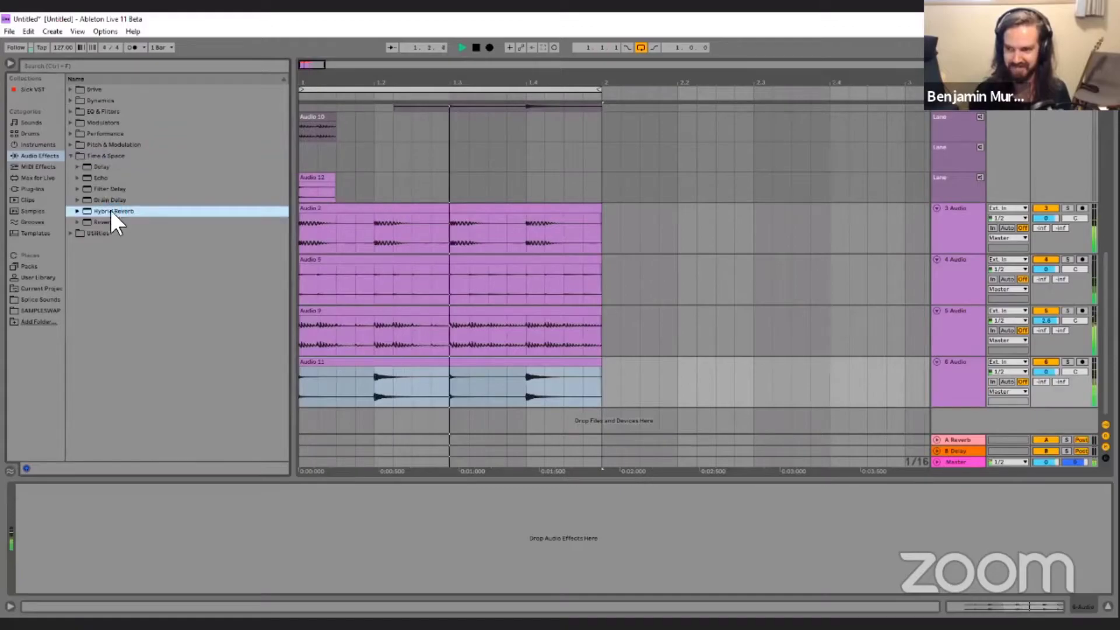
Set Hybrid Reverb's predelay to about 231 ms, its convolution size to about 235%, and Dry/Wet to about 33%.
mouse_move(32, 544)
mouse_down()
mouse_move(33, 513)
mouse_move(33, 545)
mouse_up()
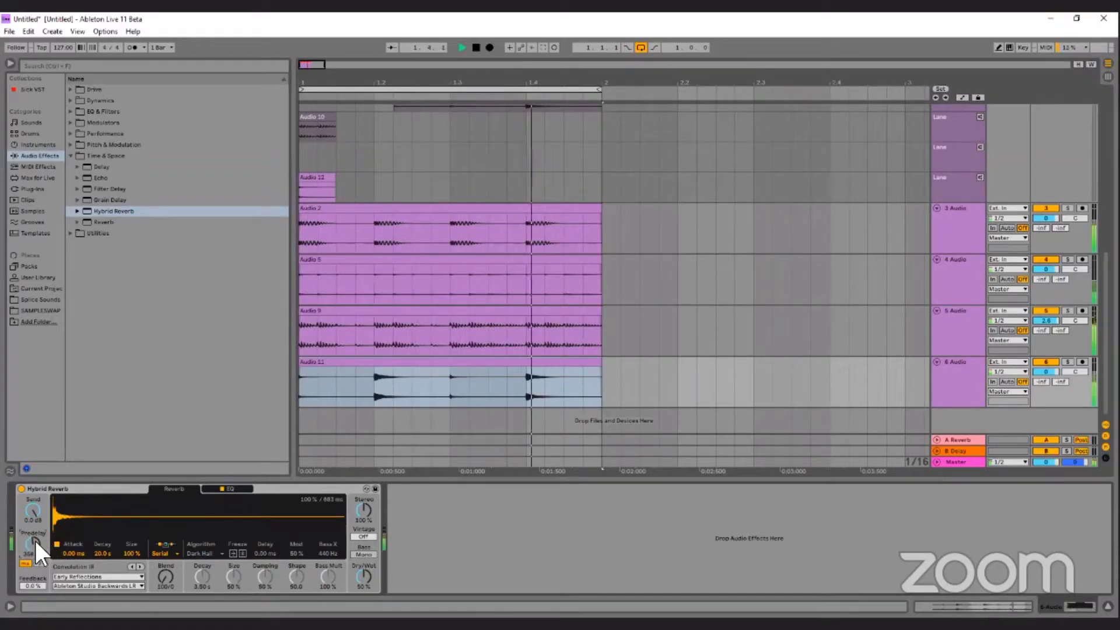
drag(34, 547, 34, 545)
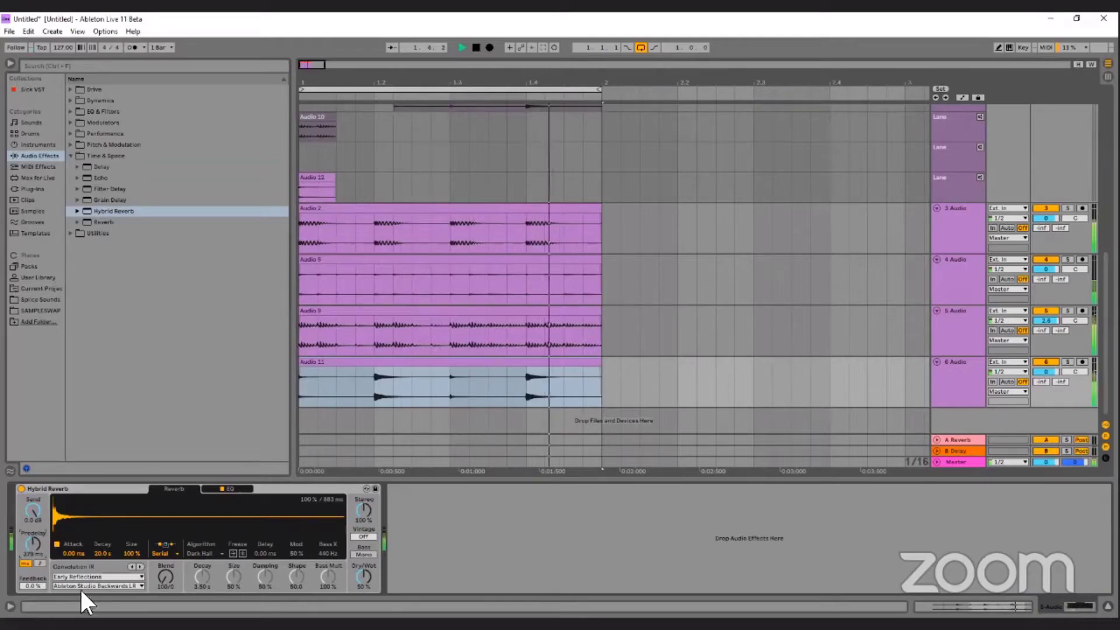
drag(100, 553, 97, 551)
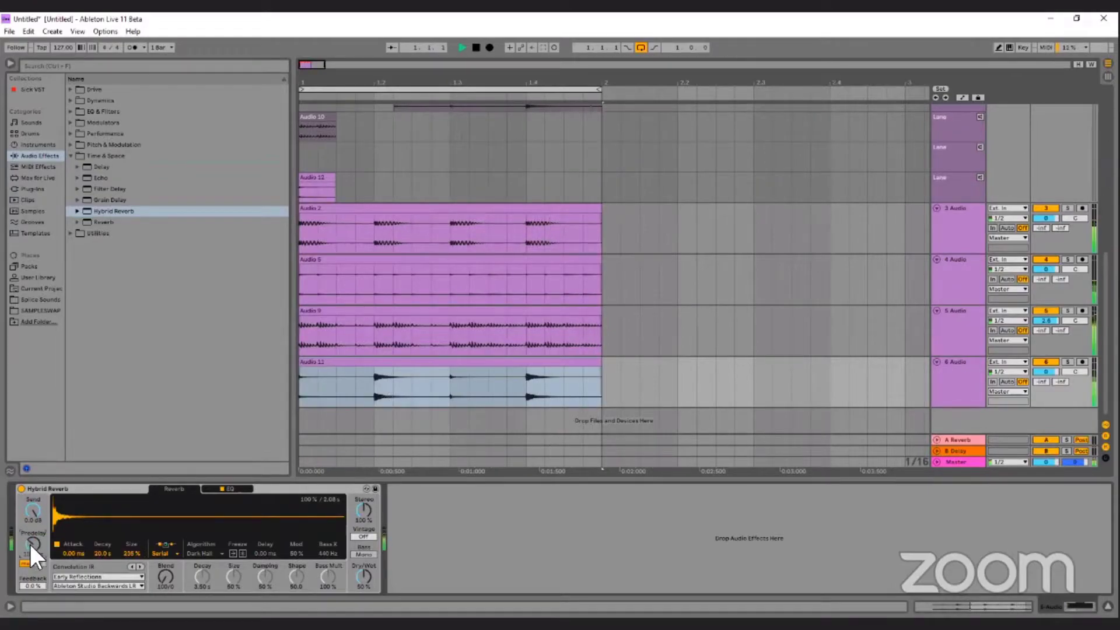
drag(376, 571, 376, 616)
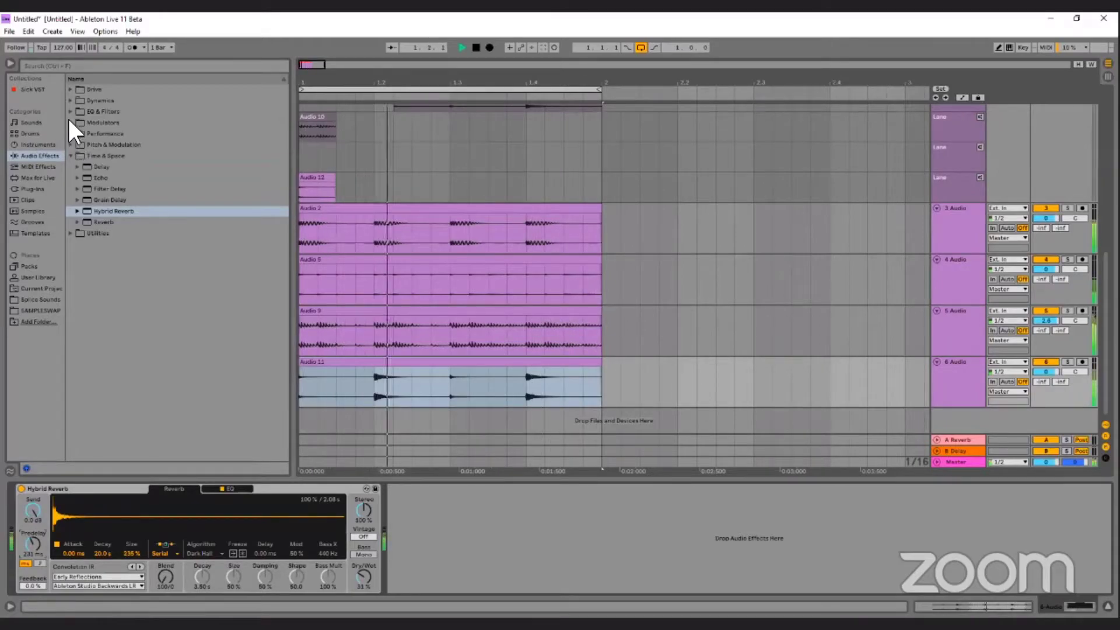
Add an LFO after Hybrid Reverb, map it to the reverb's Feedback, and switch its rate to tempo sync.
click(70, 123)
click(98, 145)
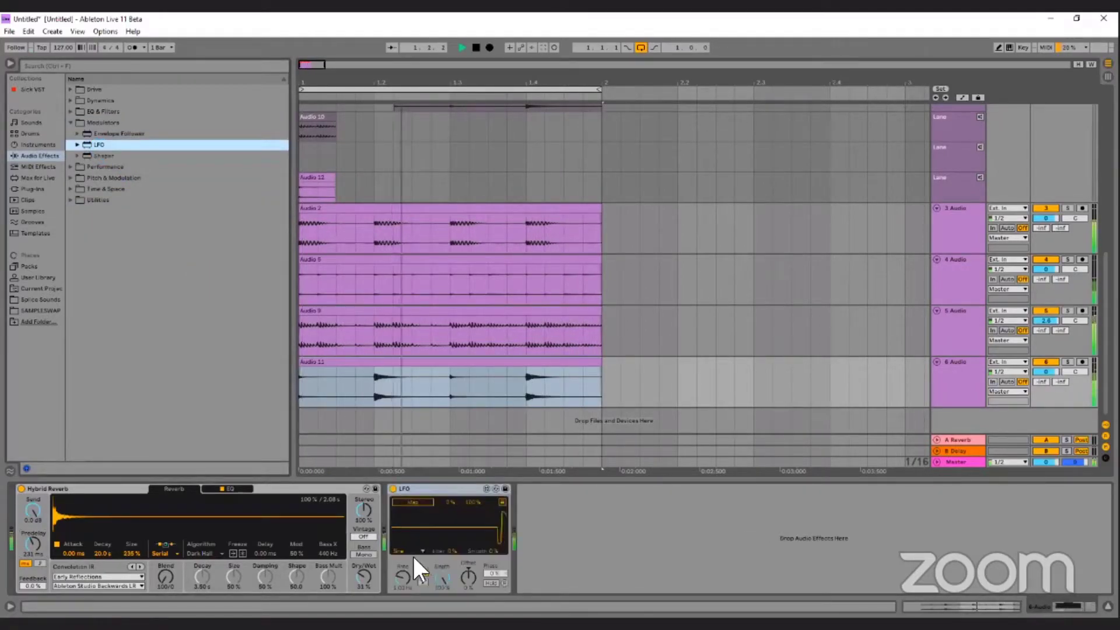
click(409, 500)
click(28, 585)
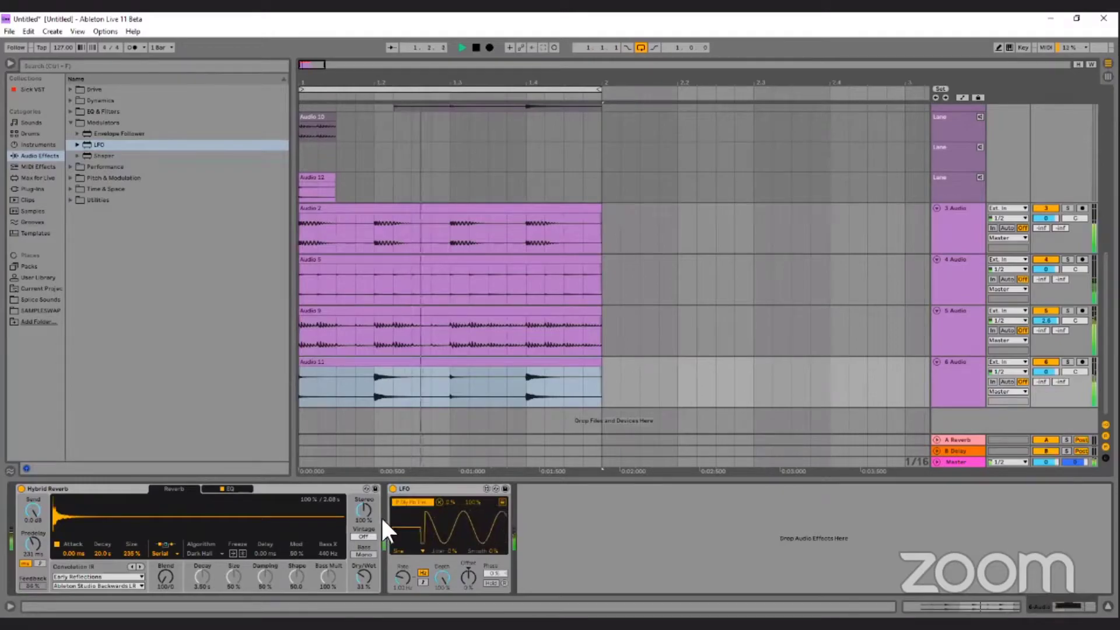
click(423, 582)
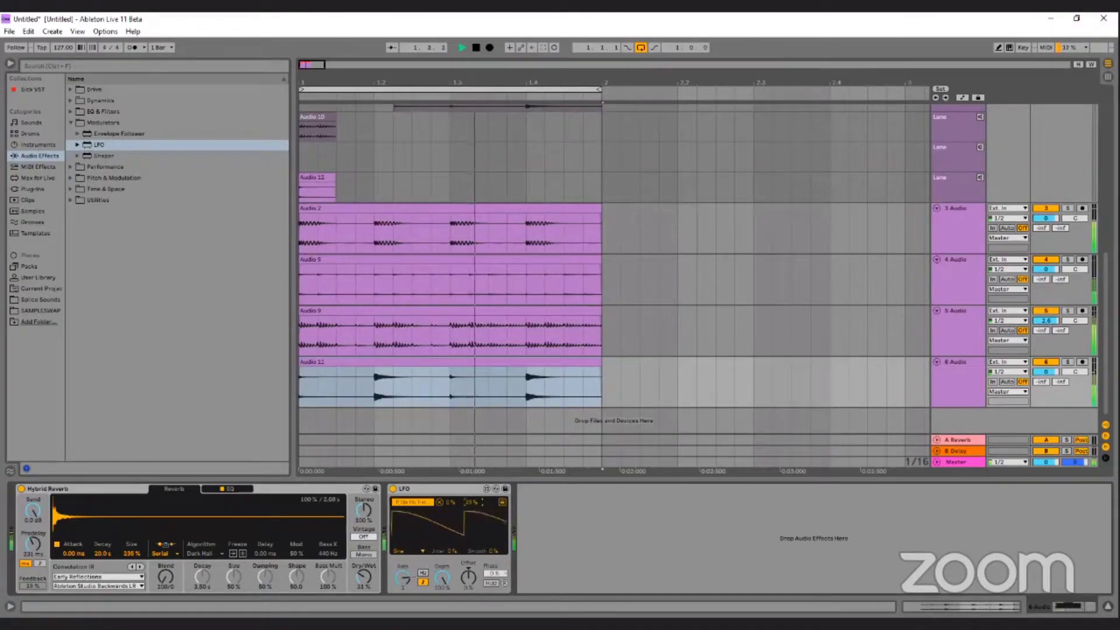
Adjust Hybrid Reverb's predelay, set the blend to 71/29, raise the algorithm's size, and set Dry/Wet to about 35%.
drag(41, 545, 53, 543)
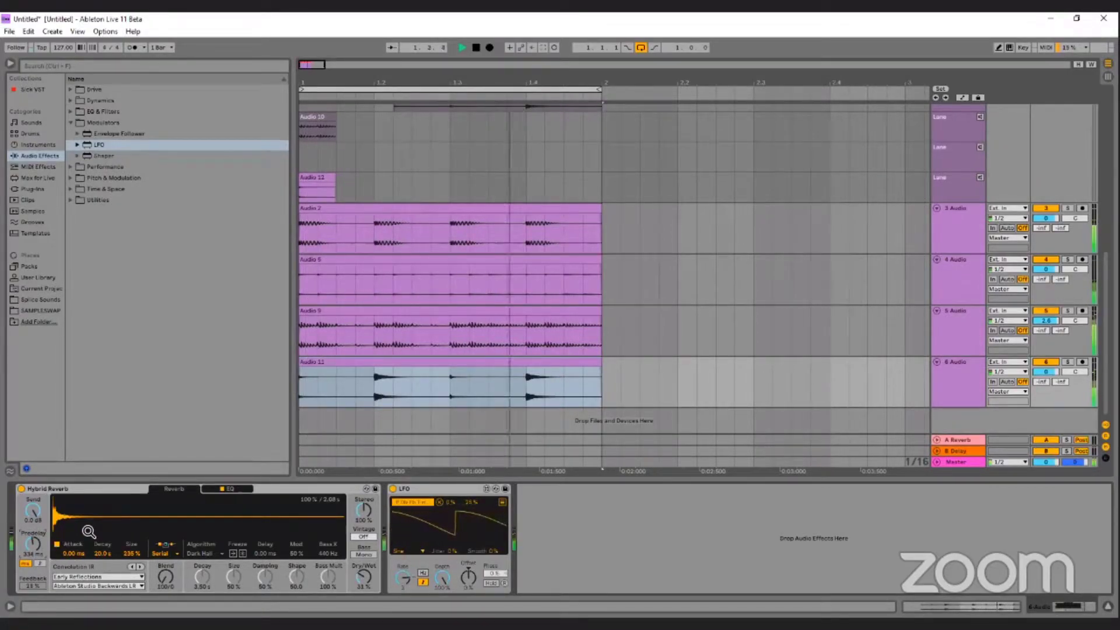
click(233, 577)
drag(234, 578, 233, 562)
drag(362, 575, 361, 570)
On the Operator track, turn off oscillator C and change oscillator A's waveform to Square D.
scroll(768, 305, up, 10)
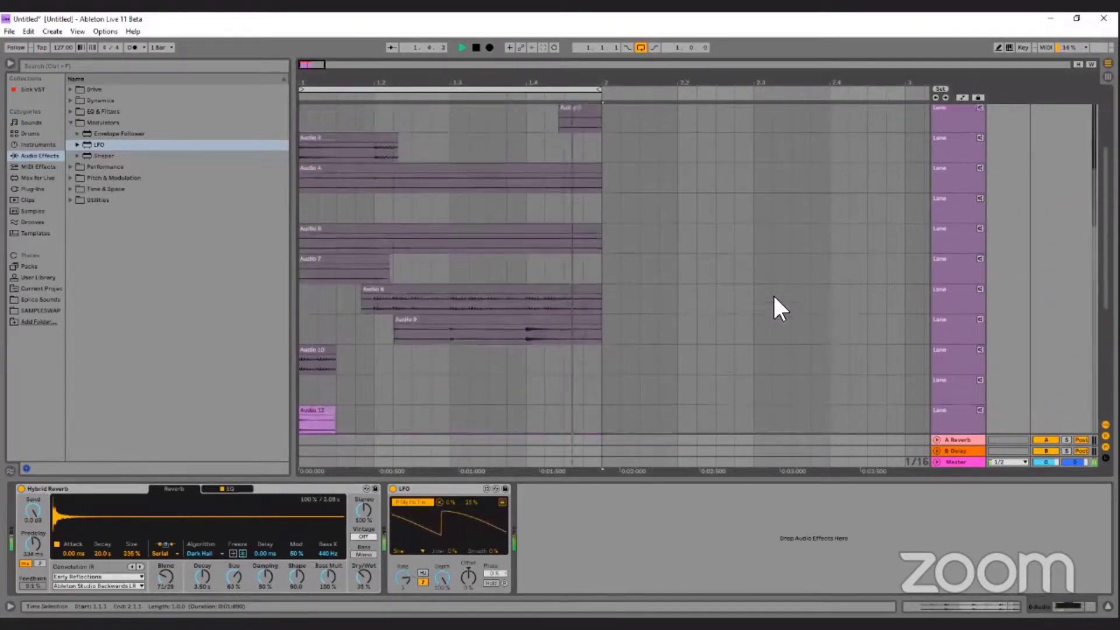
click(951, 110)
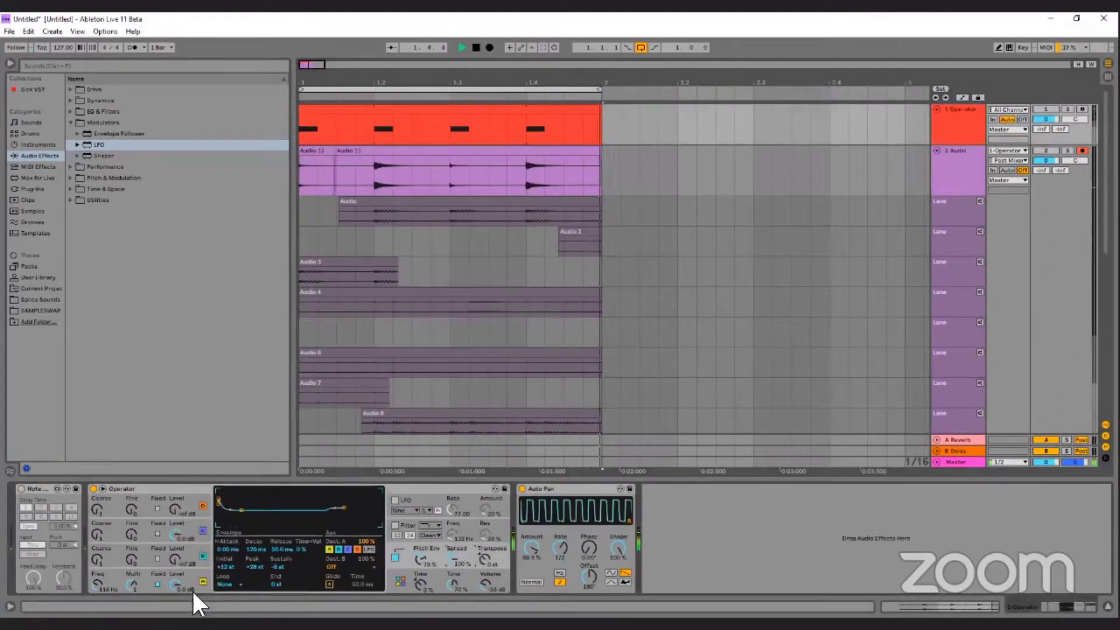
click(202, 528)
click(192, 578)
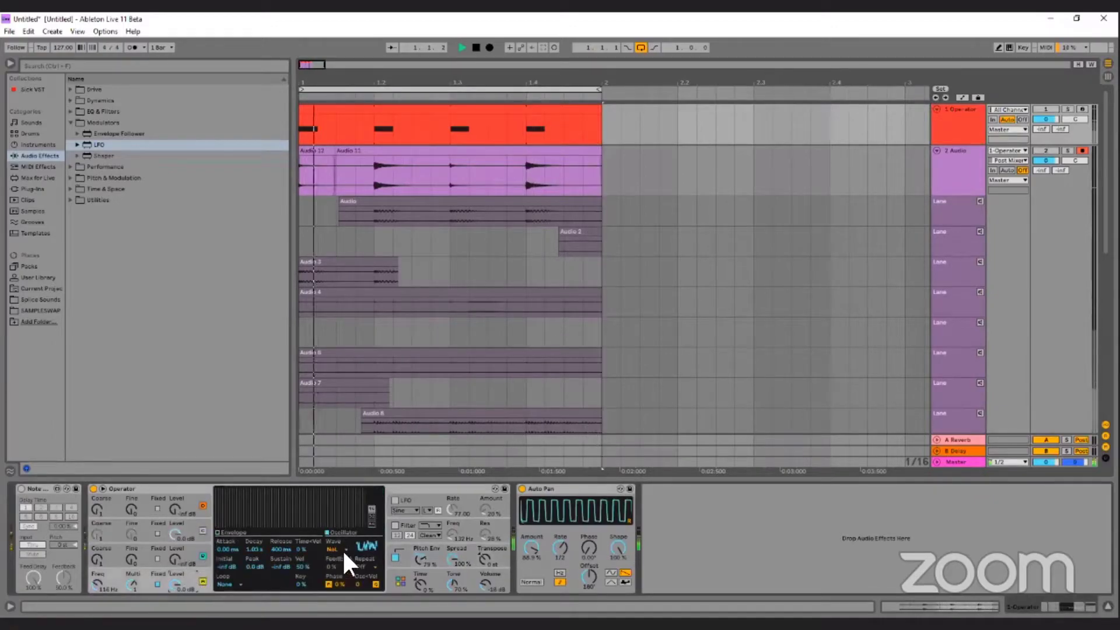
click(339, 549)
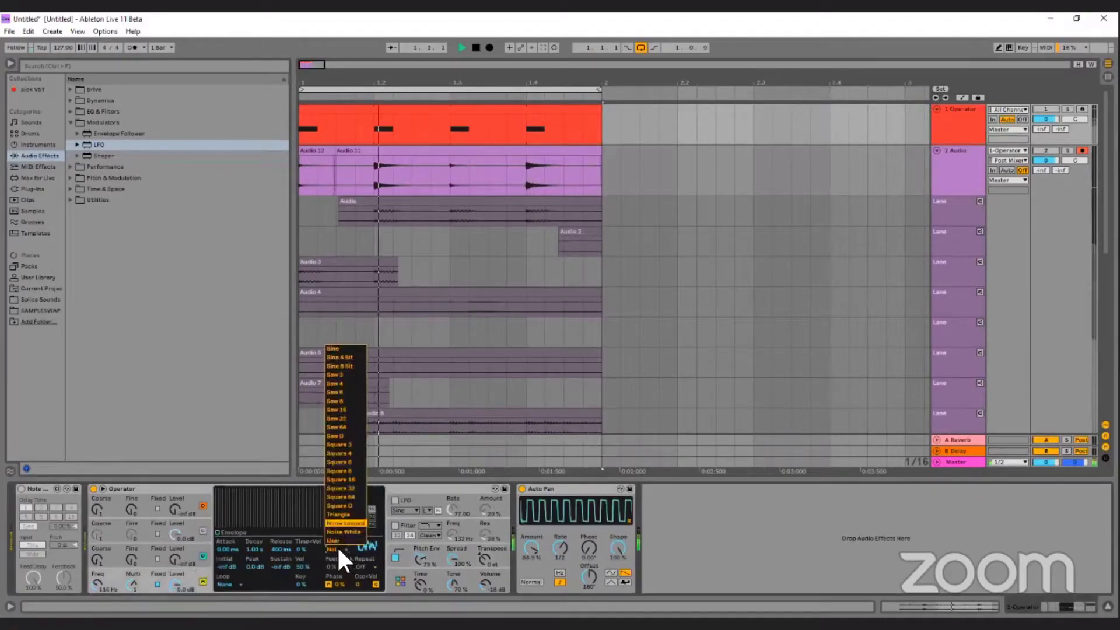
click(341, 505)
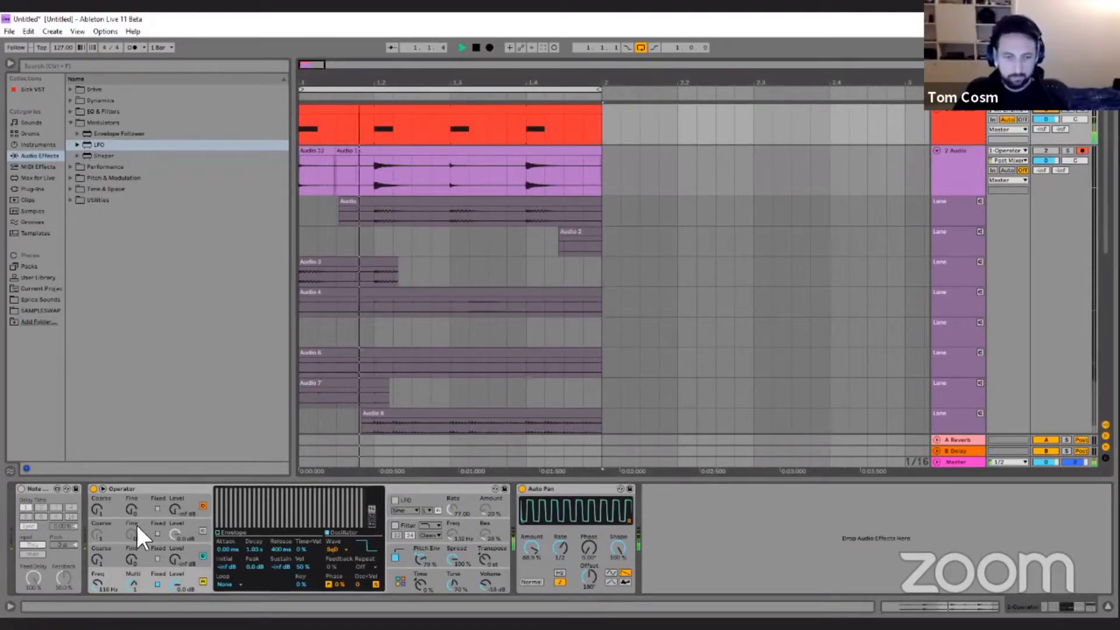
Add an Arpeggiator in front of Operator and set its rate to free-running at 20 ms.
click(38, 145)
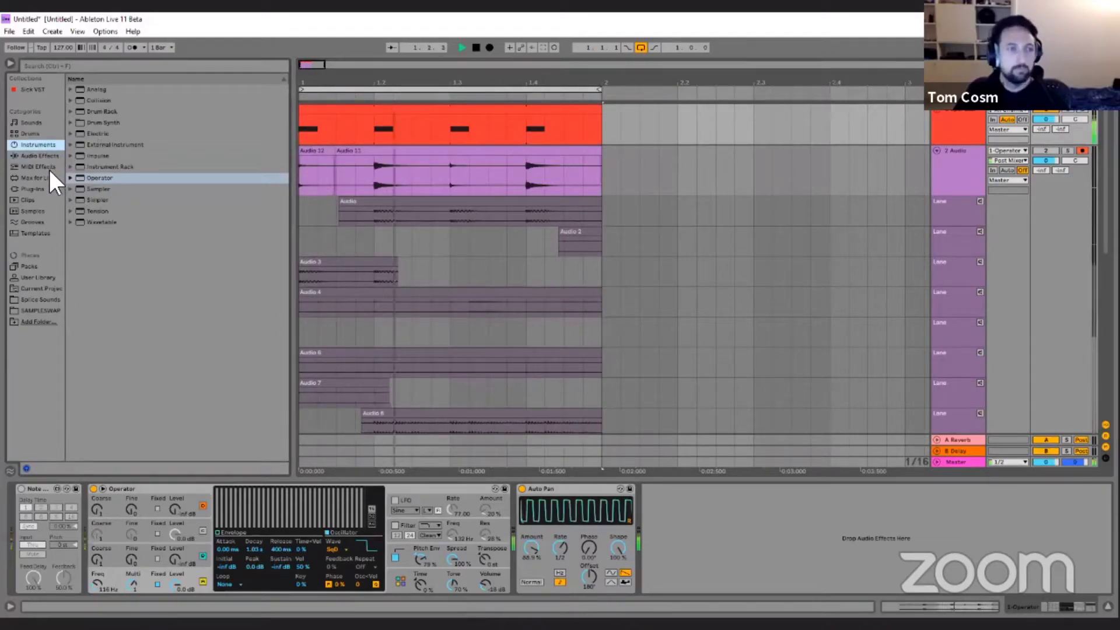
click(39, 166)
click(104, 91)
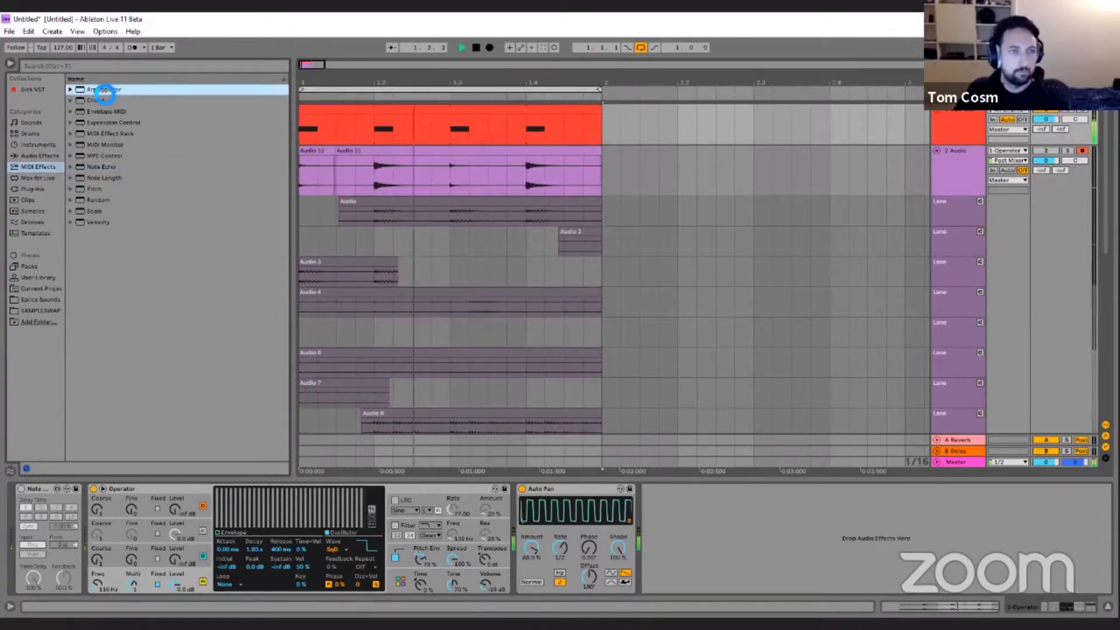
drag(137, 544, 137, 495)
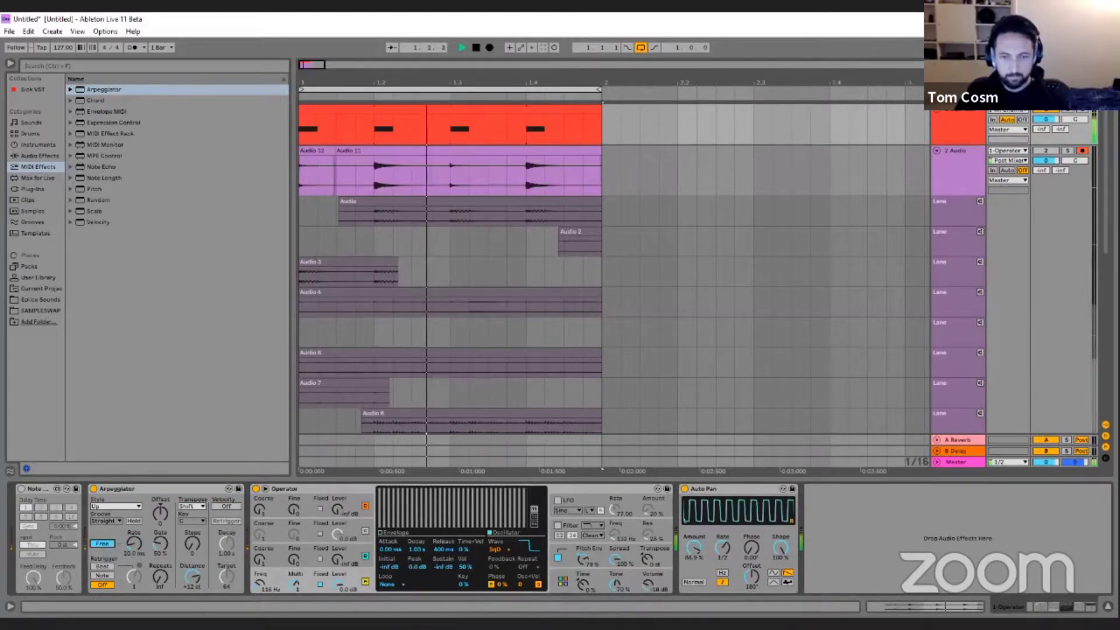
Add Note Length in front of the Arpeggiator, in Time mode with a length of about 588 ms.
click(610, 569)
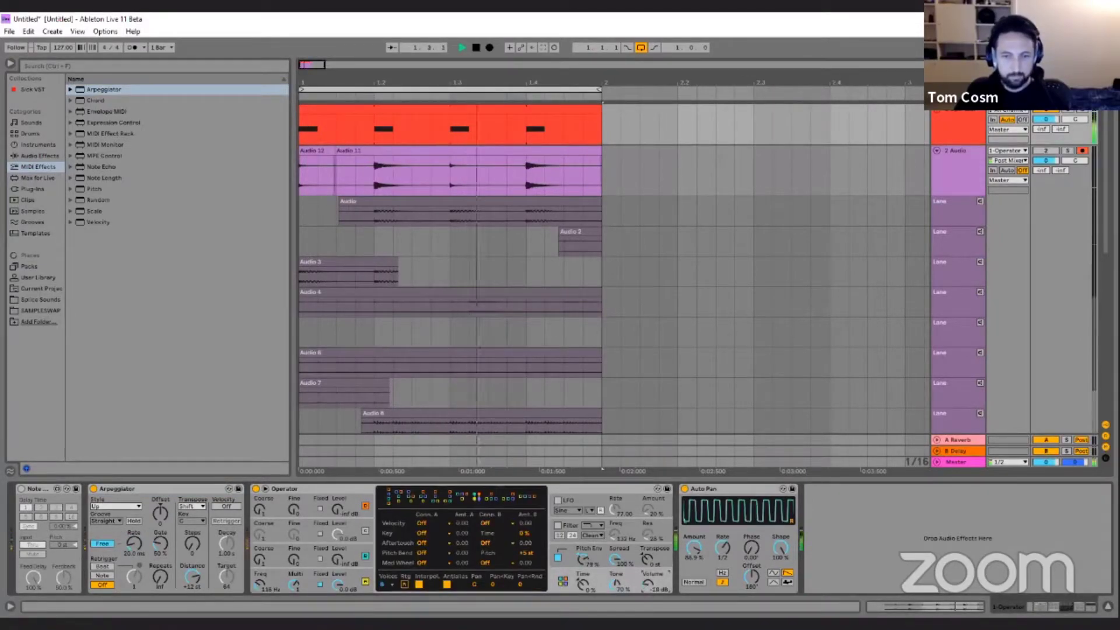
click(118, 177)
drag(107, 370, 108, 545)
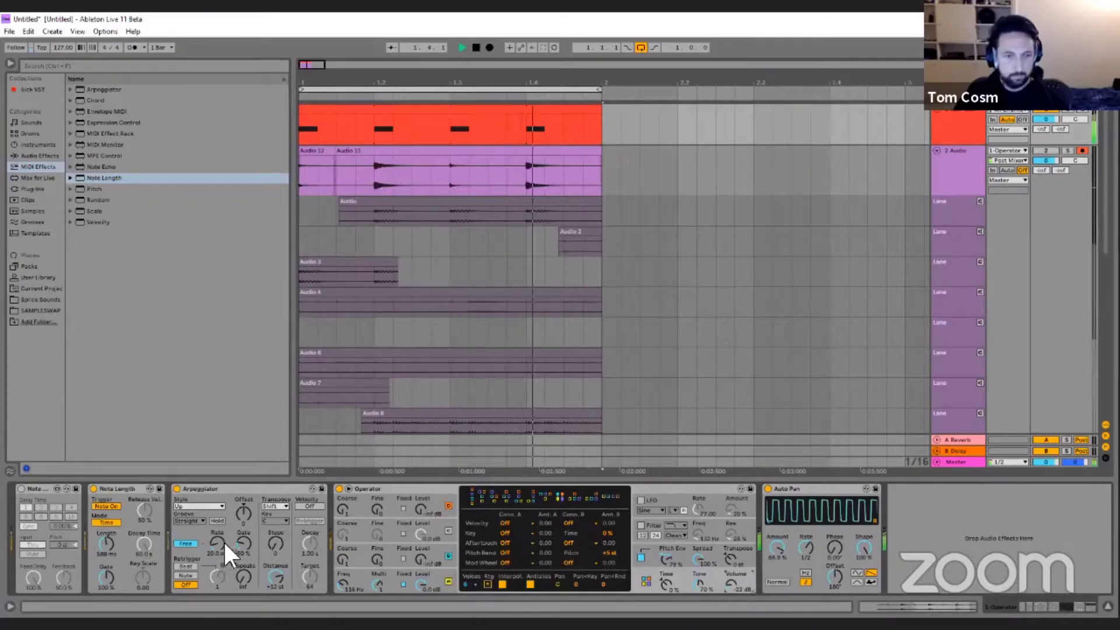
Turn on Operator's LFO at 70% amount, set the arpeggiator rate to about 19 ms, and raise oscillator A's fixed frequency to about 150 Hz.
click(346, 581)
click(640, 502)
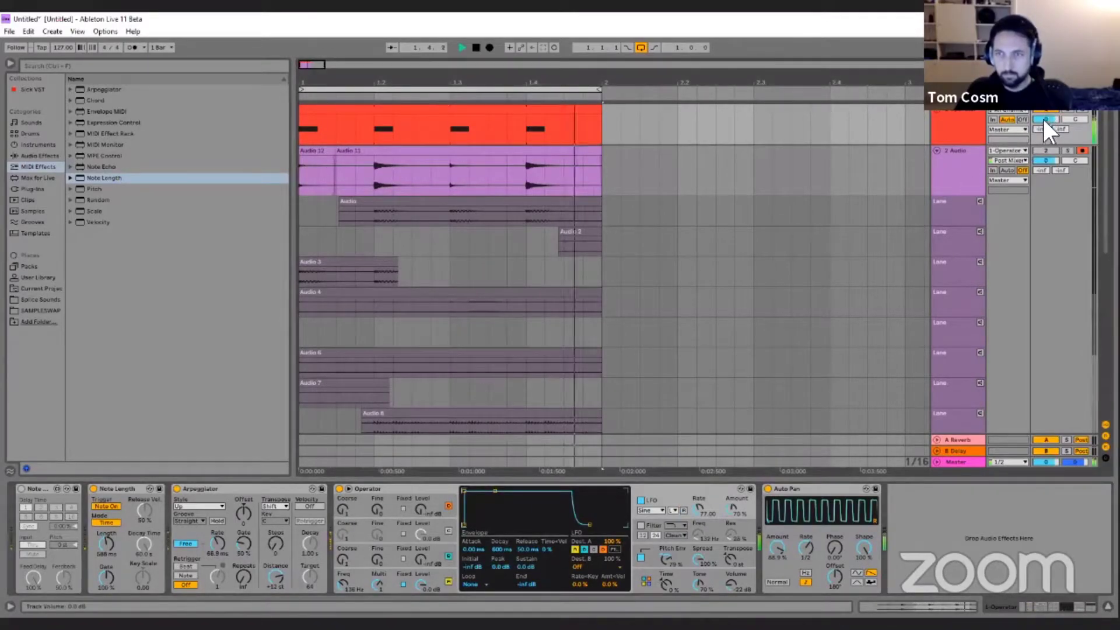
drag(218, 541, 218, 563)
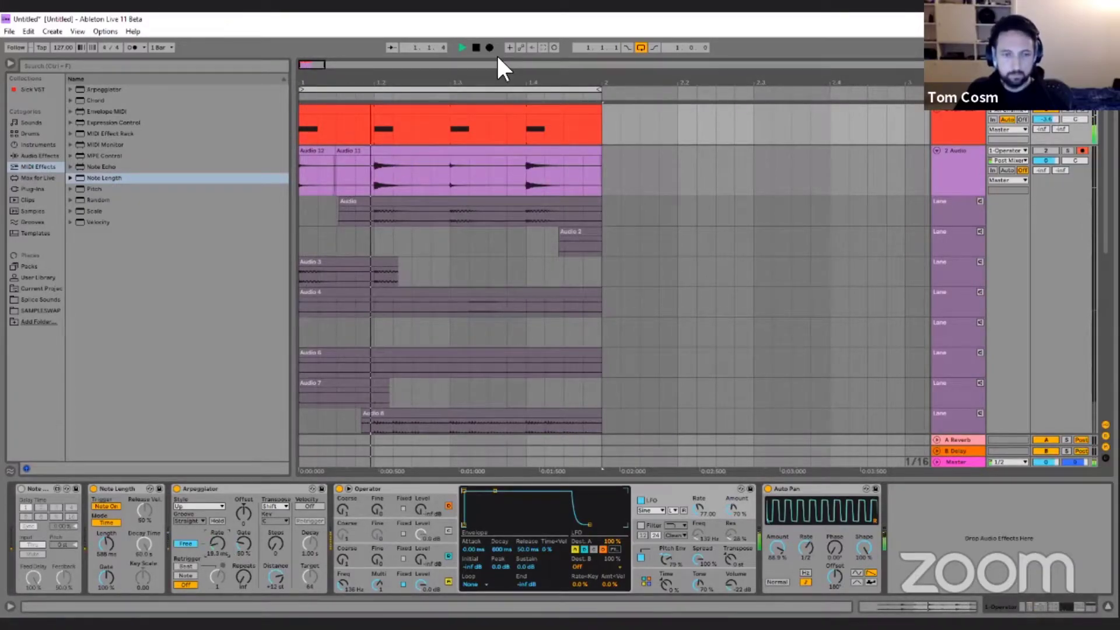
drag(343, 583, 343, 587)
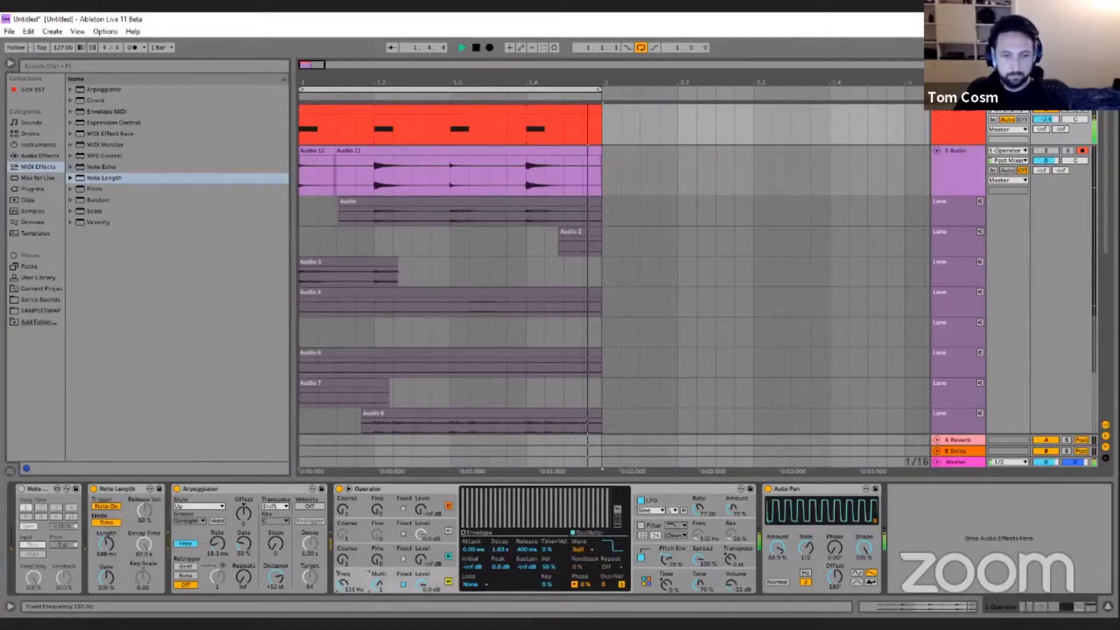
Record several loop passes onto track 2 Audio while changing oscillator A's frequency to about 267 Hz and the arpeggiator rate to 144 ms.
click(489, 47)
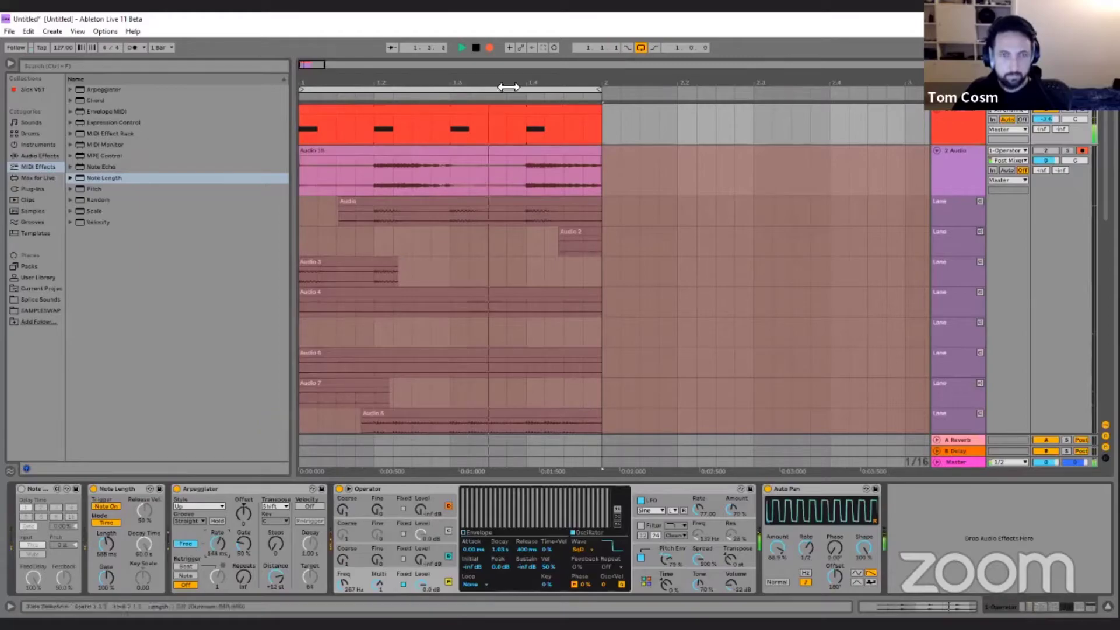
click(488, 48)
Copy the Audio 17 take onto a new track 7 Audio and turn that track on.
scroll(667, 228, down, 5)
scroll(667, 222, down, 6)
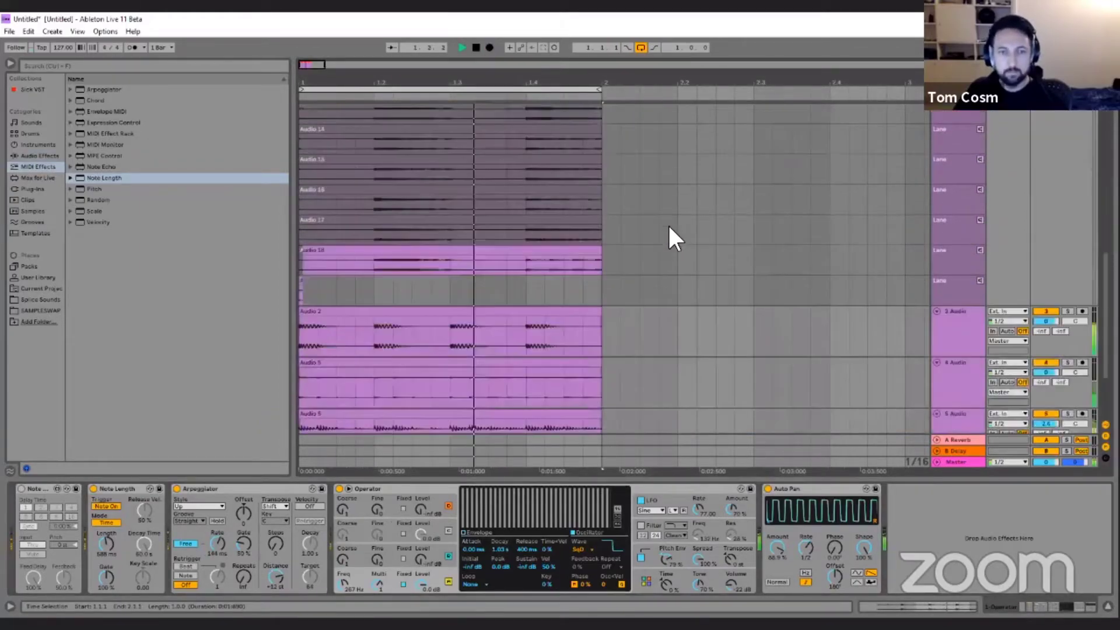
click(516, 200)
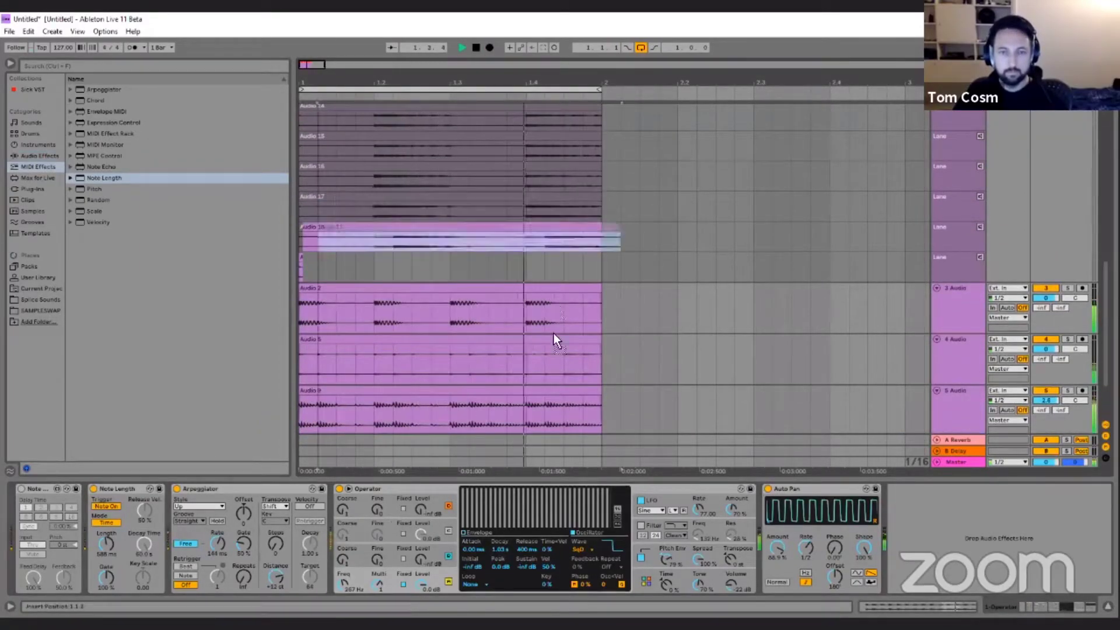
drag(475, 421, 449, 408)
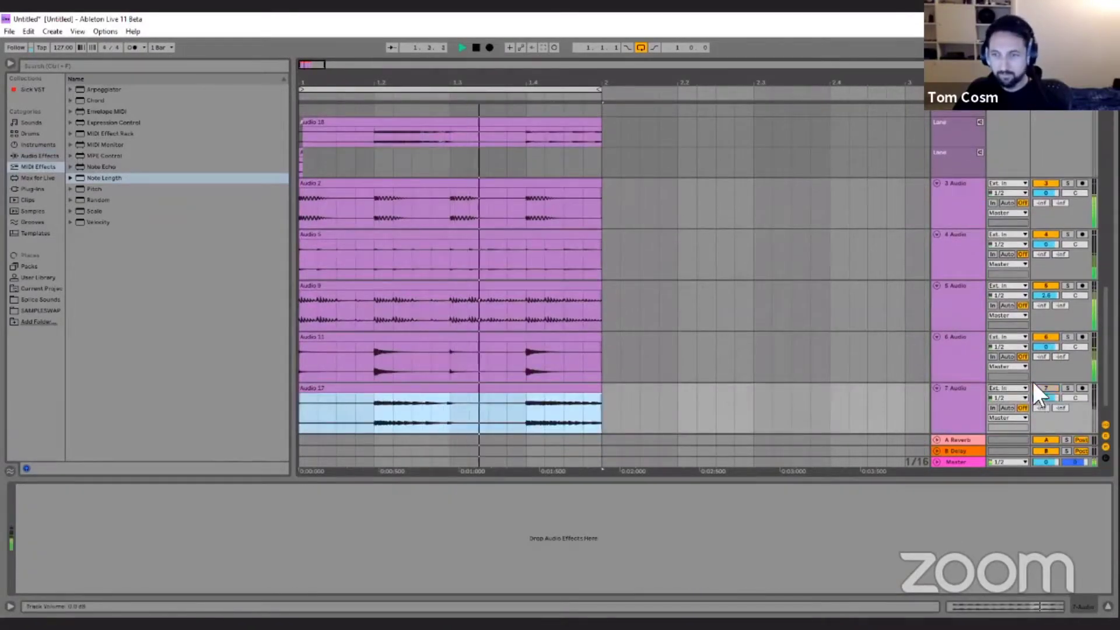
click(1046, 388)
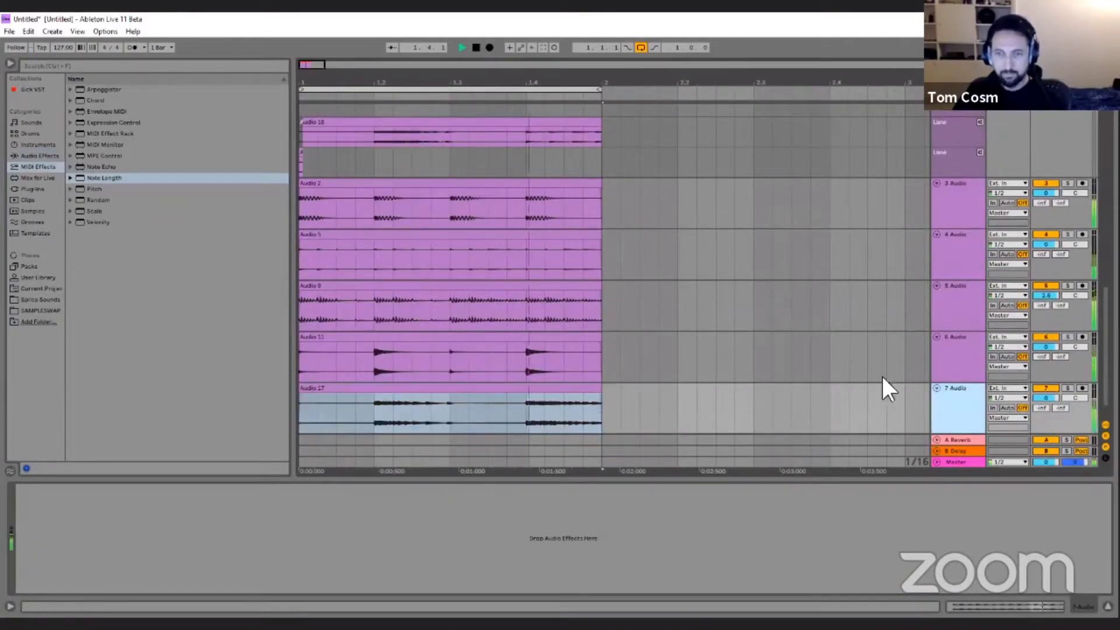
Add a Compressor to 7 Audio, sidechained from 3-Audio, with an infinite ratio and the threshold at about -20.7 dB.
click(41, 156)
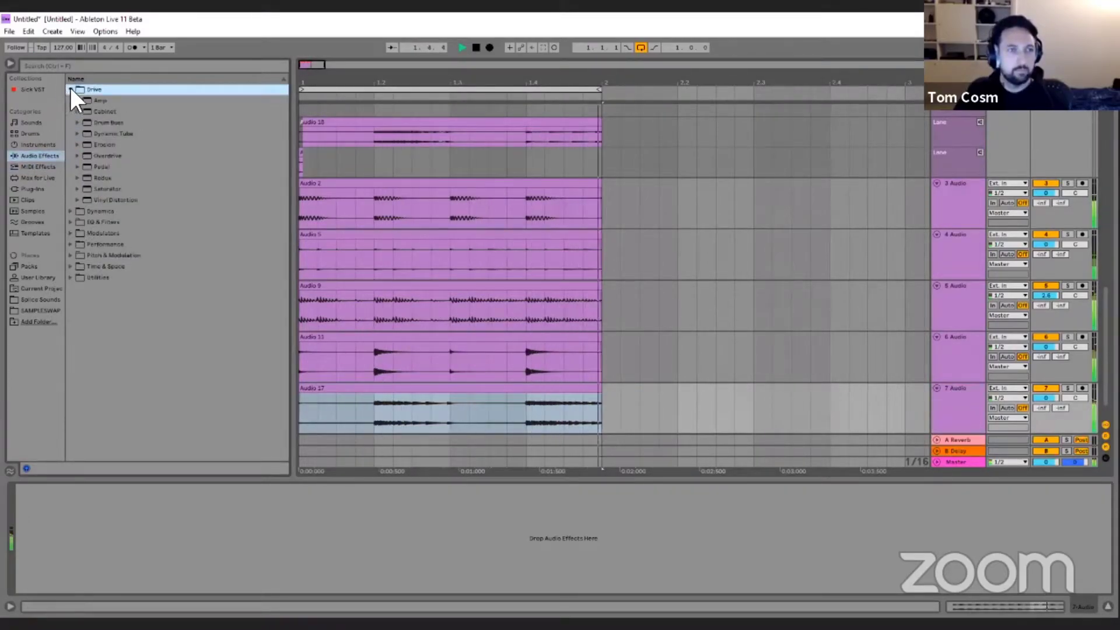
click(71, 100)
drag(115, 111, 32, 502)
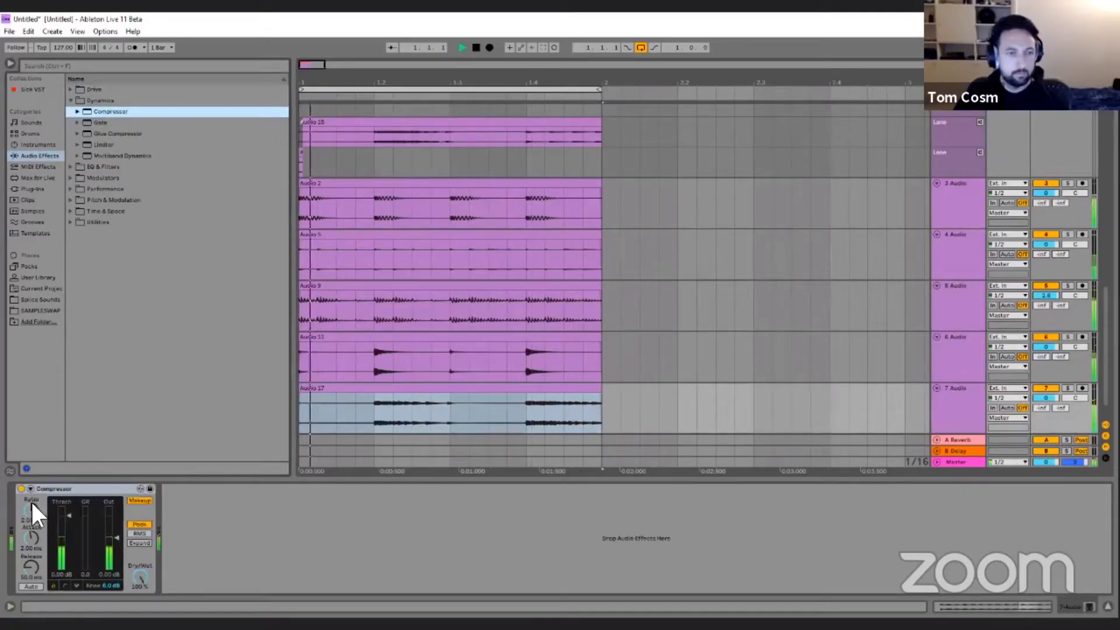
click(32, 488)
click(38, 517)
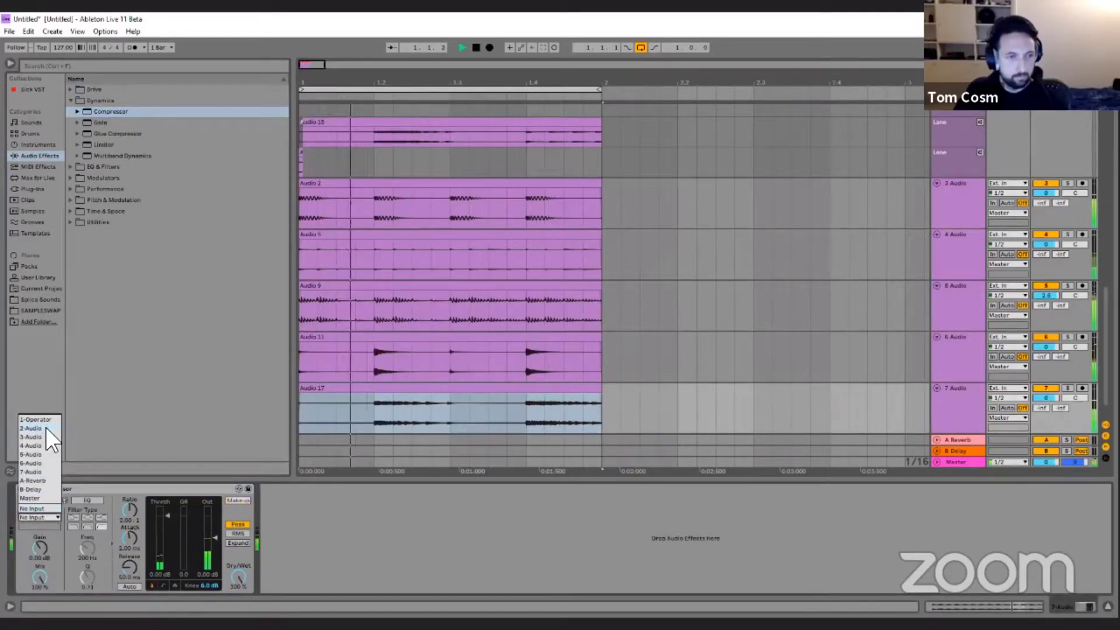
click(42, 435)
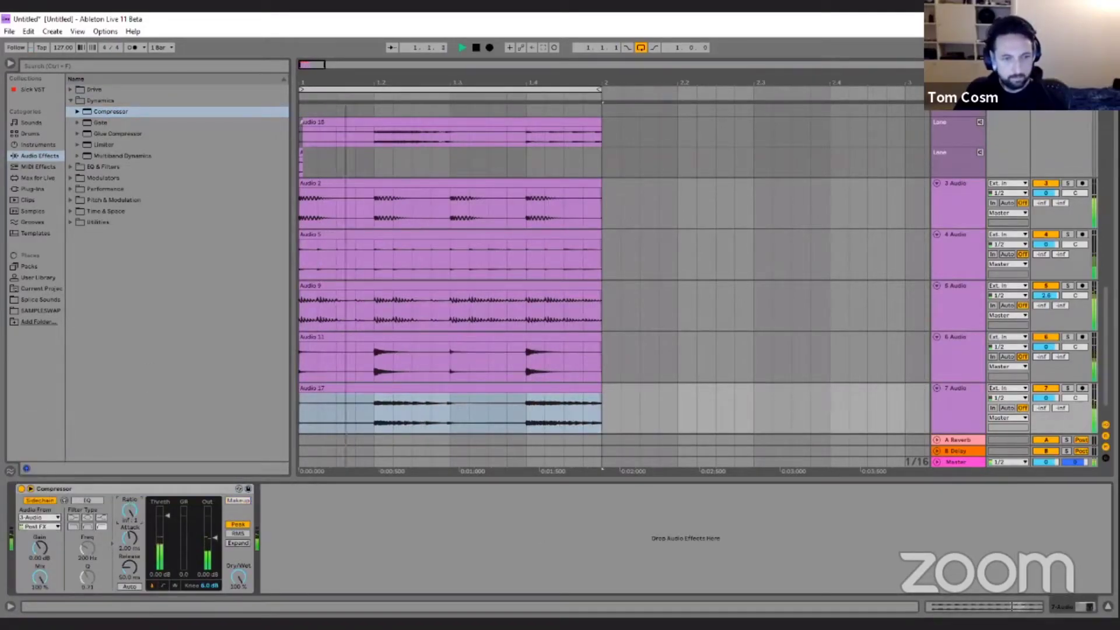
click(146, 486)
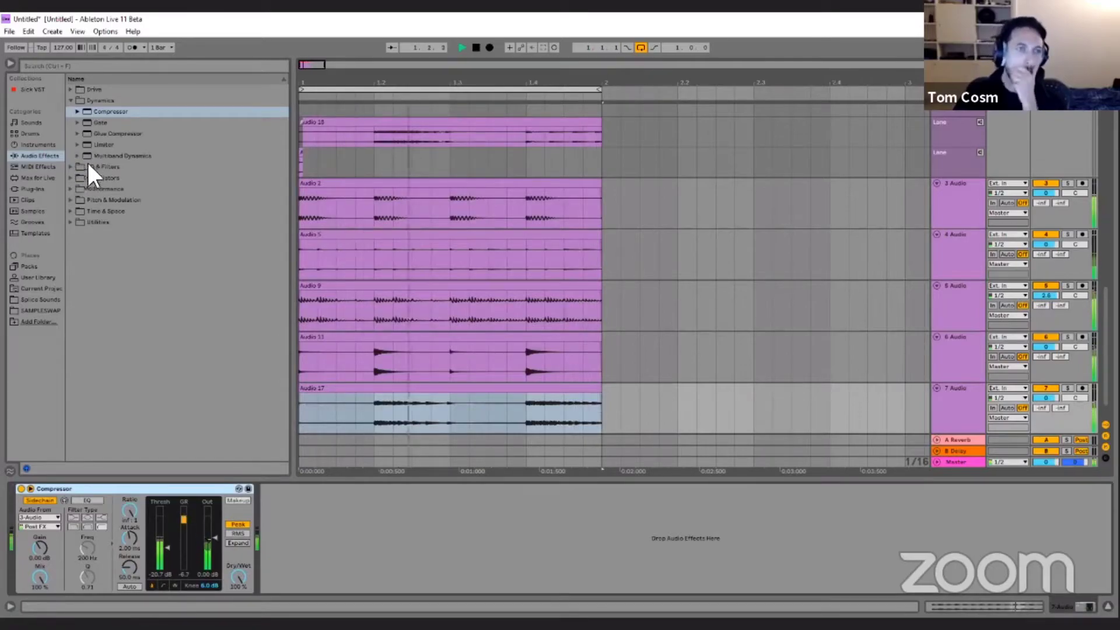
Insert Spectral Time ahead of the Compressor, adjust its delay time, and group it into an Audio Effect Rack.
click(71, 187)
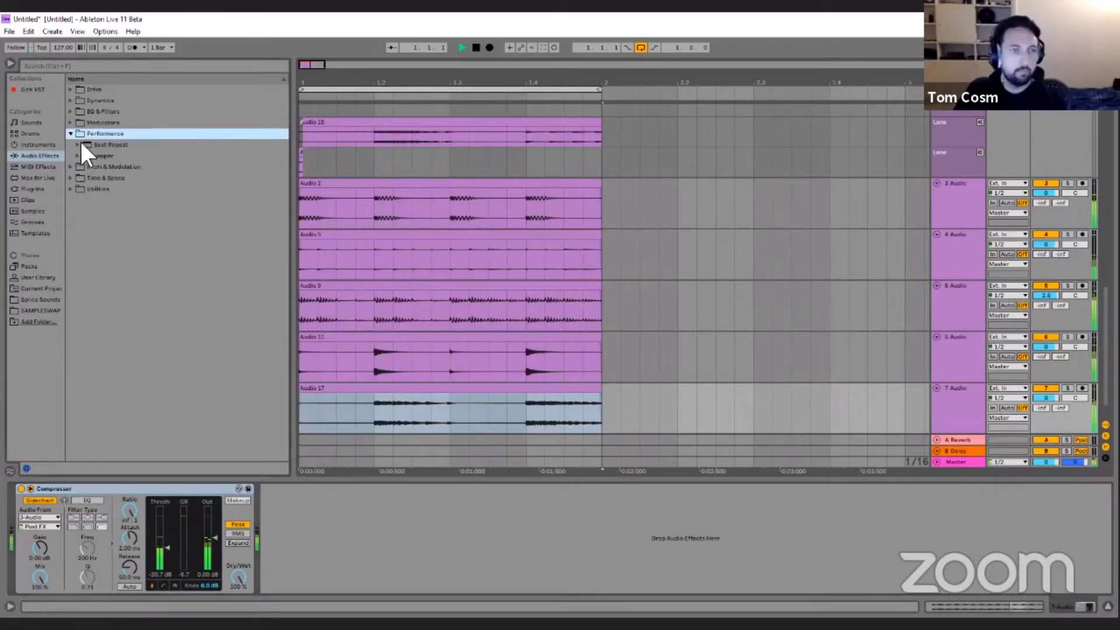
click(71, 167)
drag(121, 233, 32, 511)
drag(117, 521, 147, 466)
drag(115, 525, 131, 485)
right_click(130, 488)
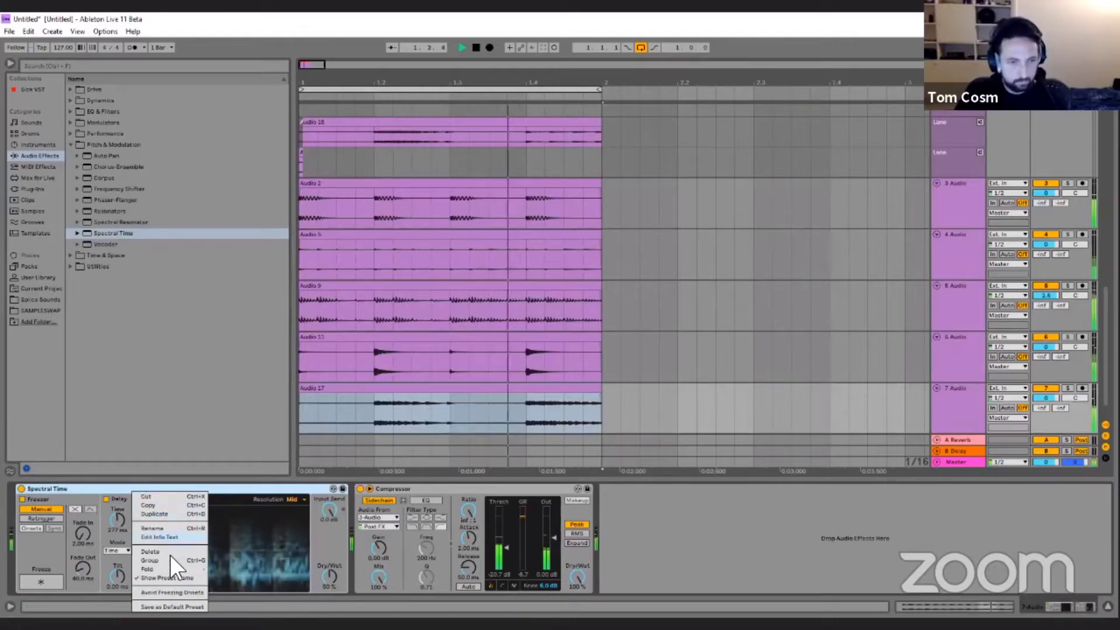
click(169, 557)
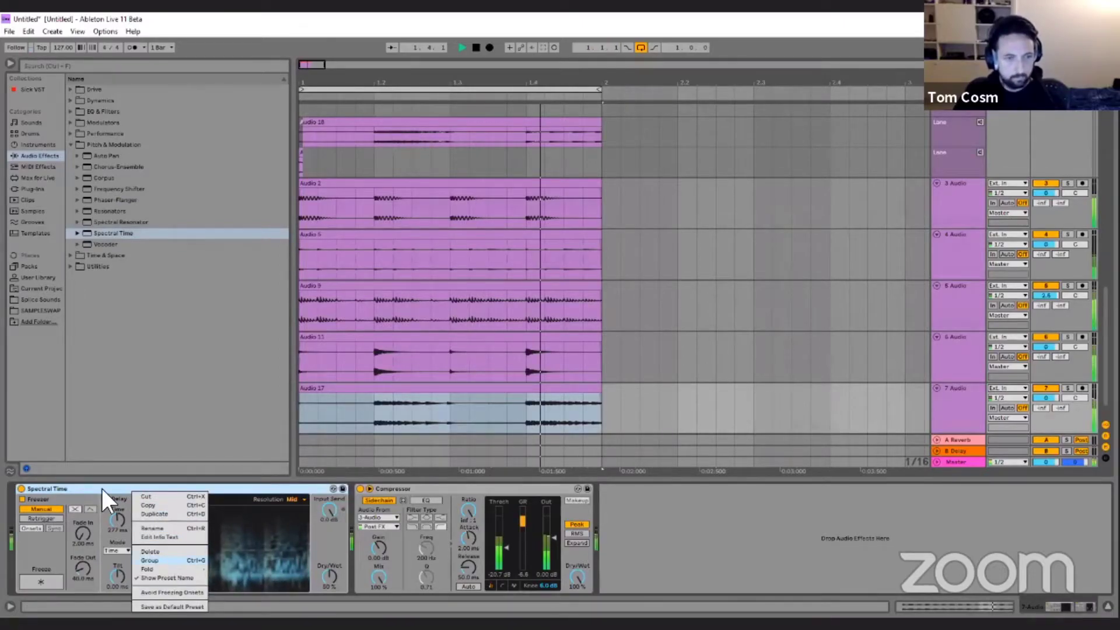
Map Spectral Time's delay time, feedback and frequency shift to the rack's first three macros.
click(123, 489)
click(43, 532)
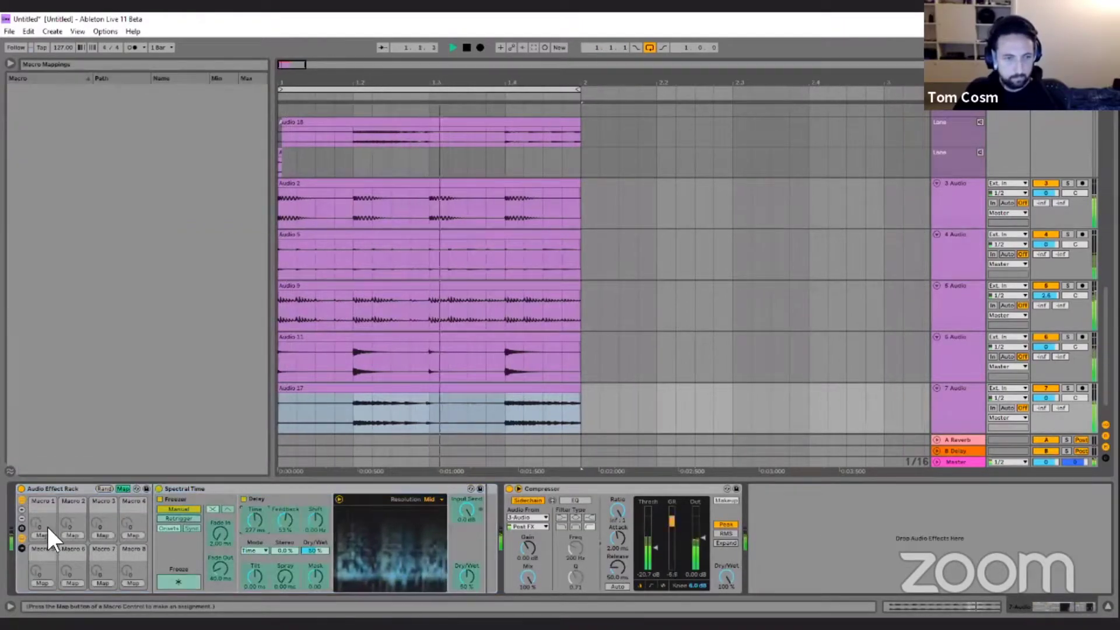
click(255, 514)
click(72, 529)
click(285, 519)
click(103, 535)
click(123, 488)
Set the macros to about 63.8 ms delay time, 80% feedback and -1.79 Hz shift, and store them as a macro variation.
drag(100, 525, 73, 496)
drag(36, 530, 37, 523)
drag(105, 530, 35, 519)
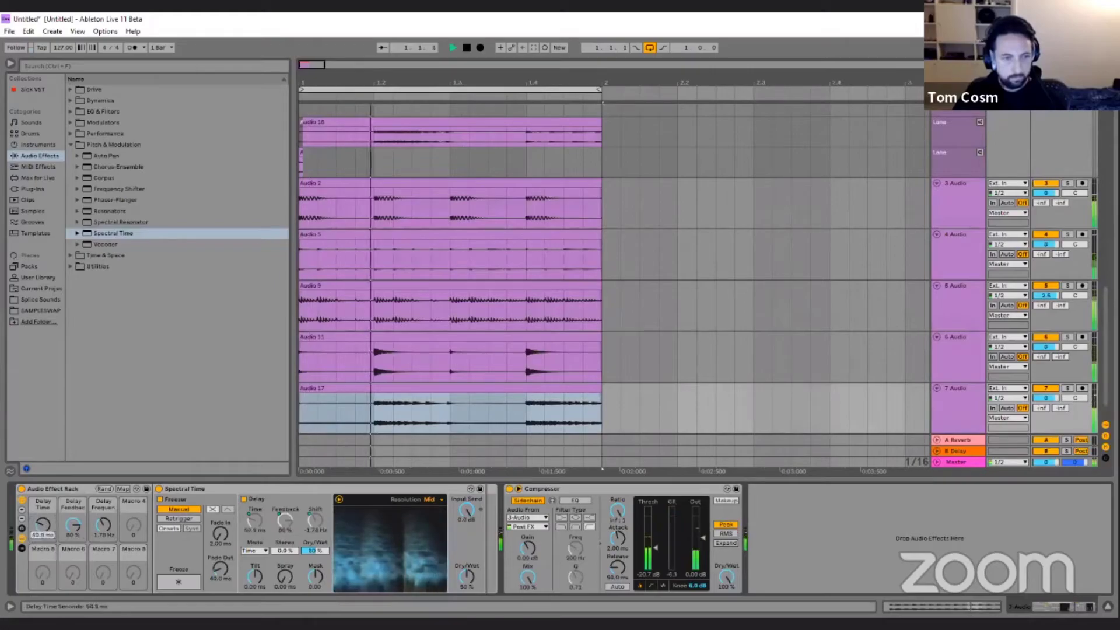
click(21, 528)
click(61, 500)
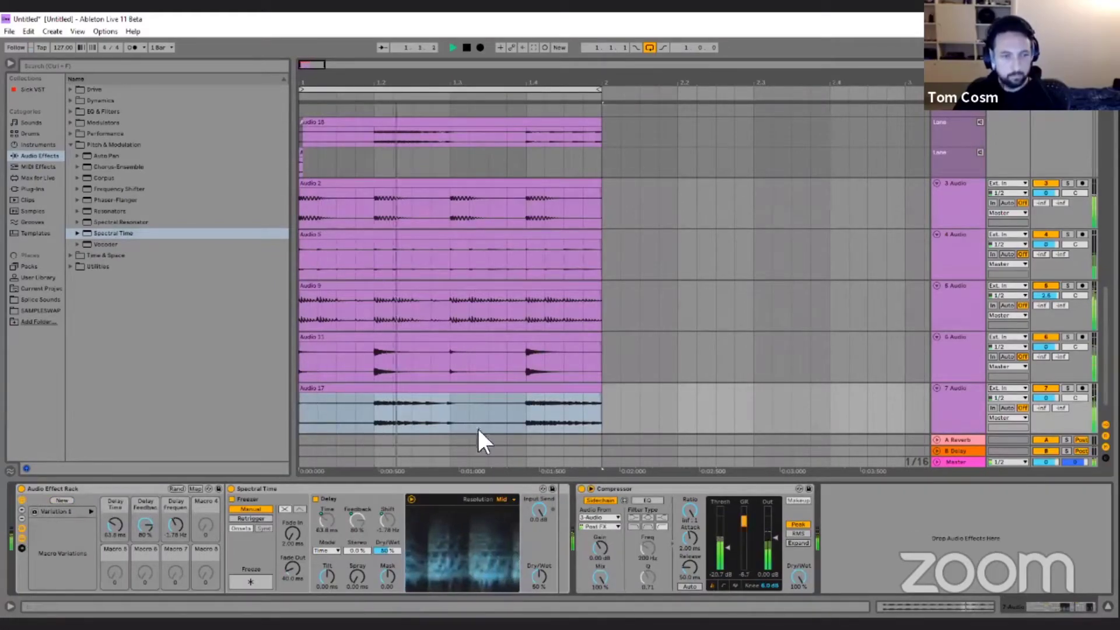
Assign the A key to recalling Variation 1 of the effect rack.
key(ctrl+k)
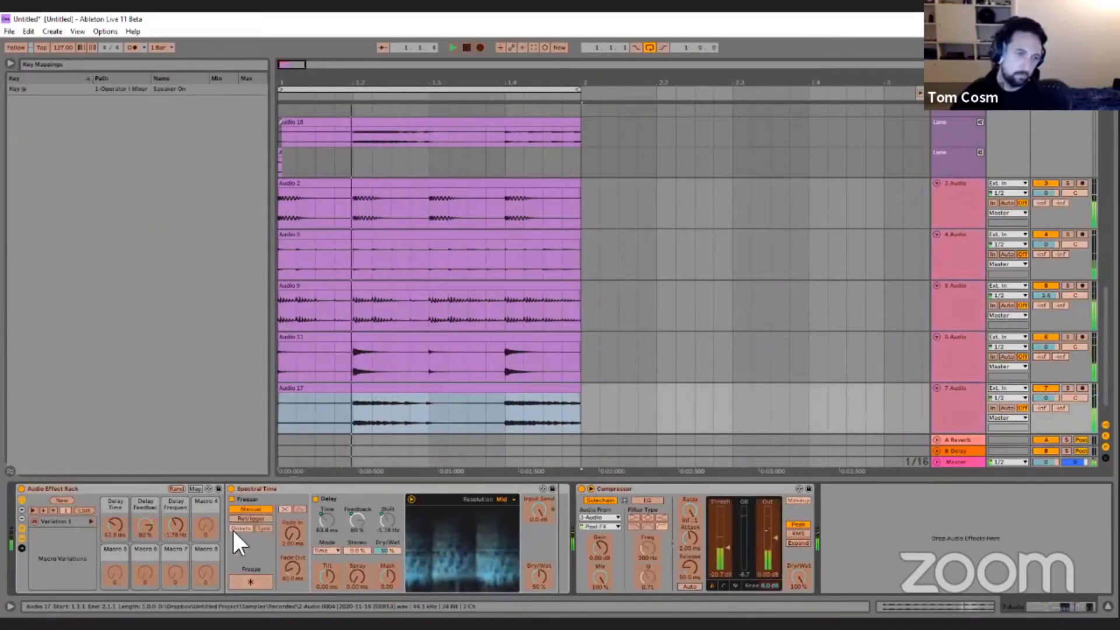
click(90, 521)
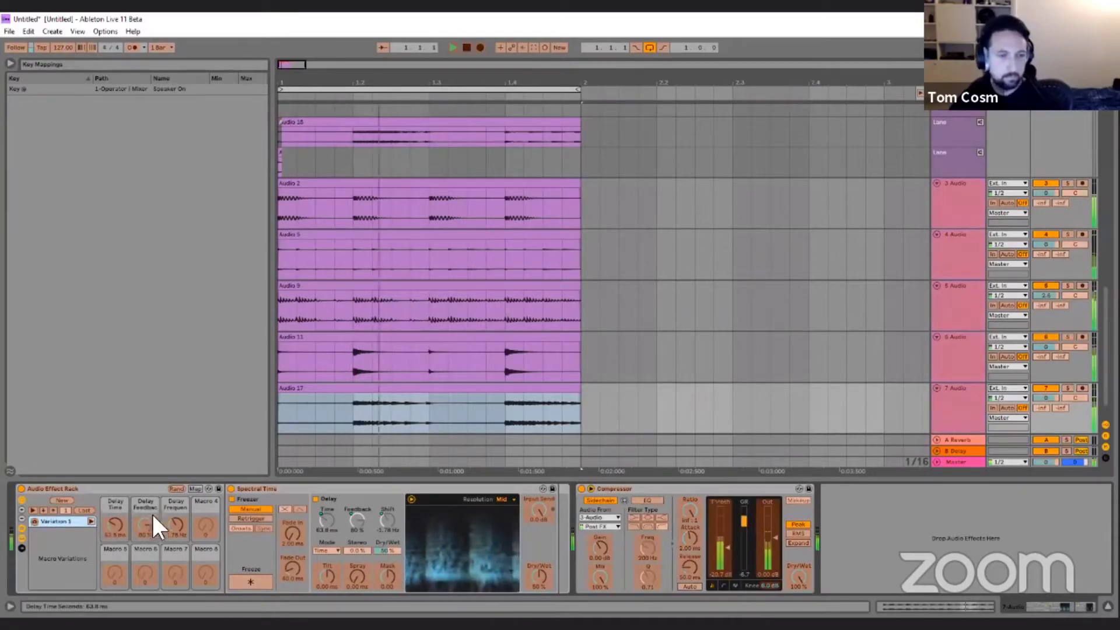
key(a)
key(ctrl+k)
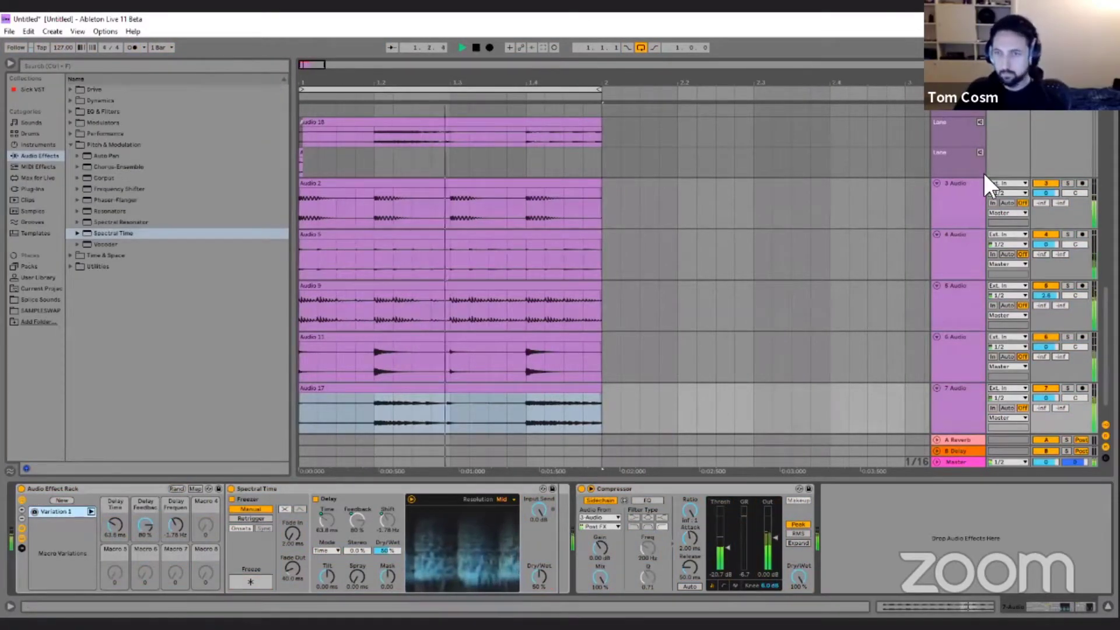
Fold the 2 Audio track and group tracks 2 Audio through 7 Audio.
scroll(980, 234, up, 4)
scroll(979, 239, up, 5)
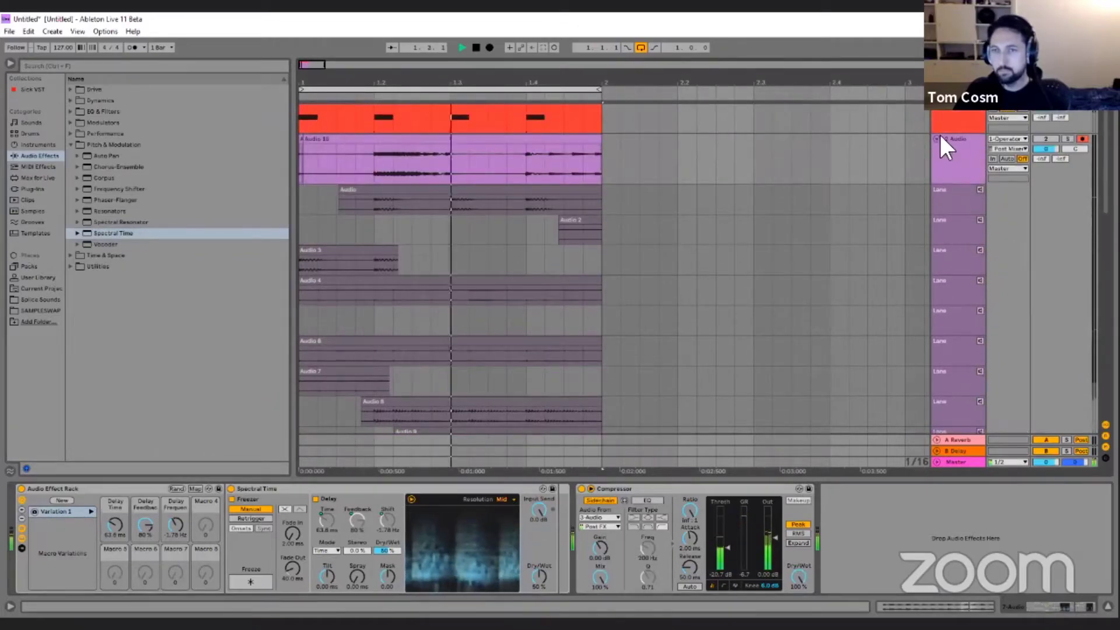
click(937, 140)
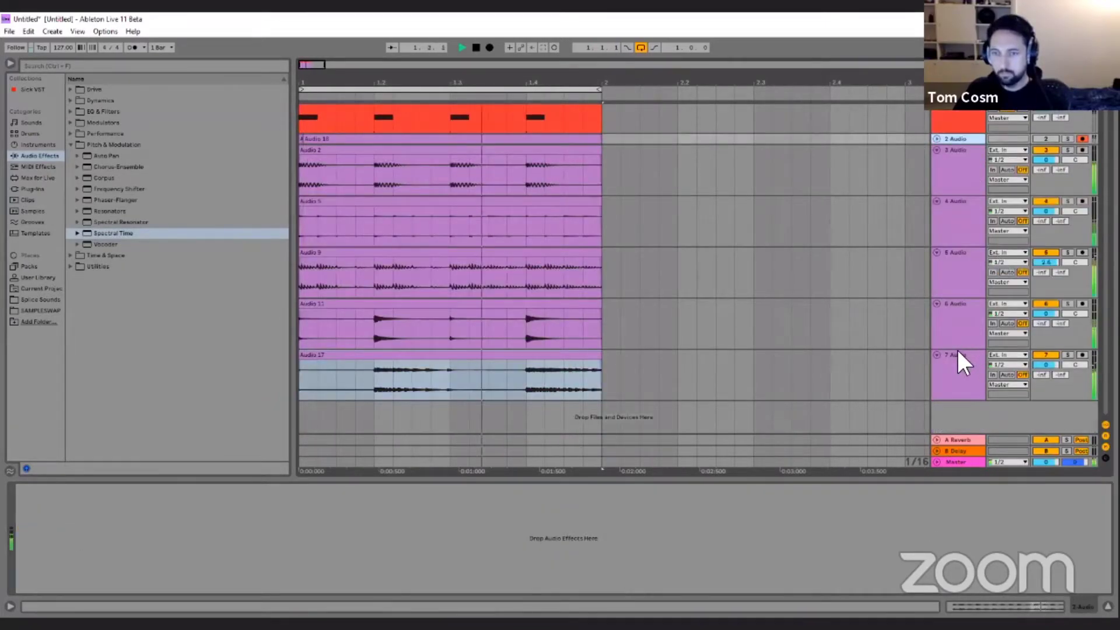
shift+click(956, 348)
right_click(960, 351)
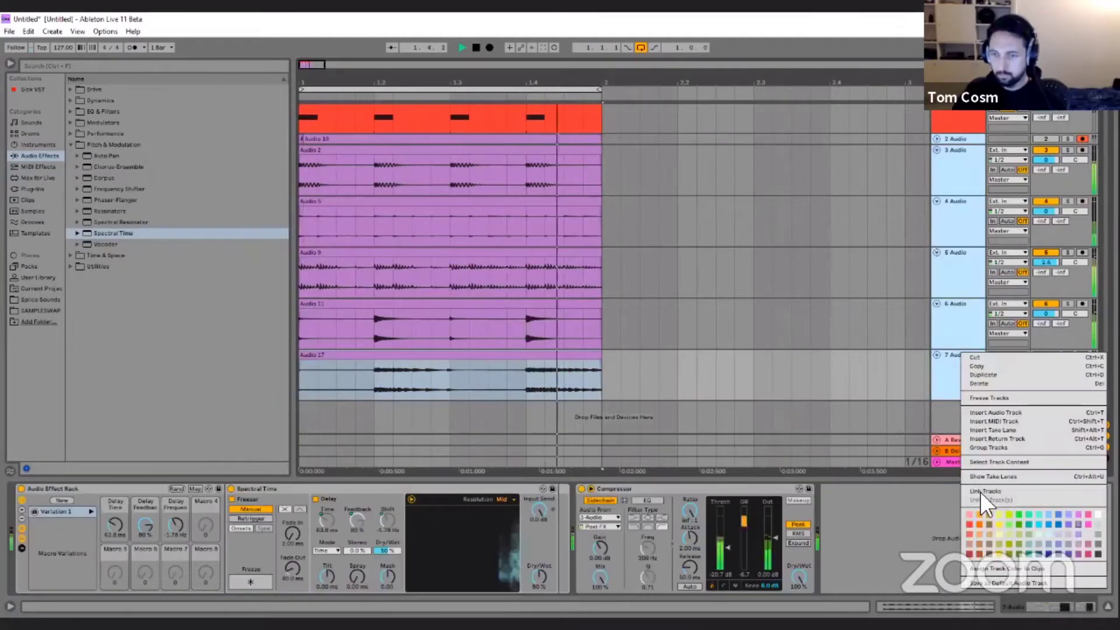
click(992, 446)
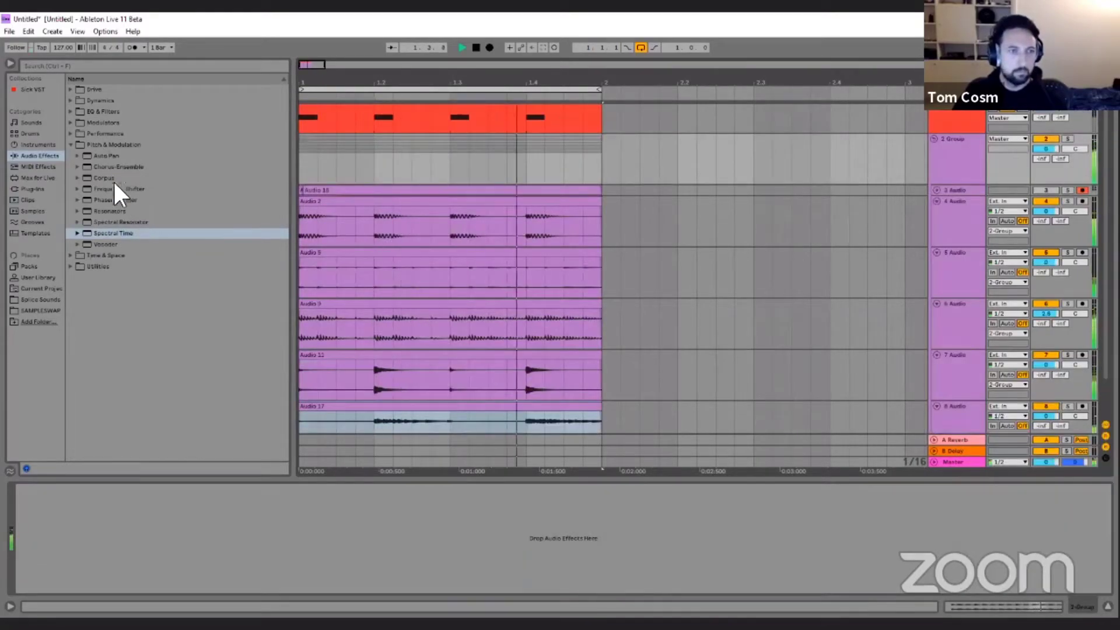
Add an Auto Filter to the group track, set it to high-pass, and raise its cutoff frequency slightly.
click(71, 146)
click(72, 112)
drag(92, 124, 12, 506)
click(21, 488)
click(69, 565)
drag(72, 543, 81, 544)
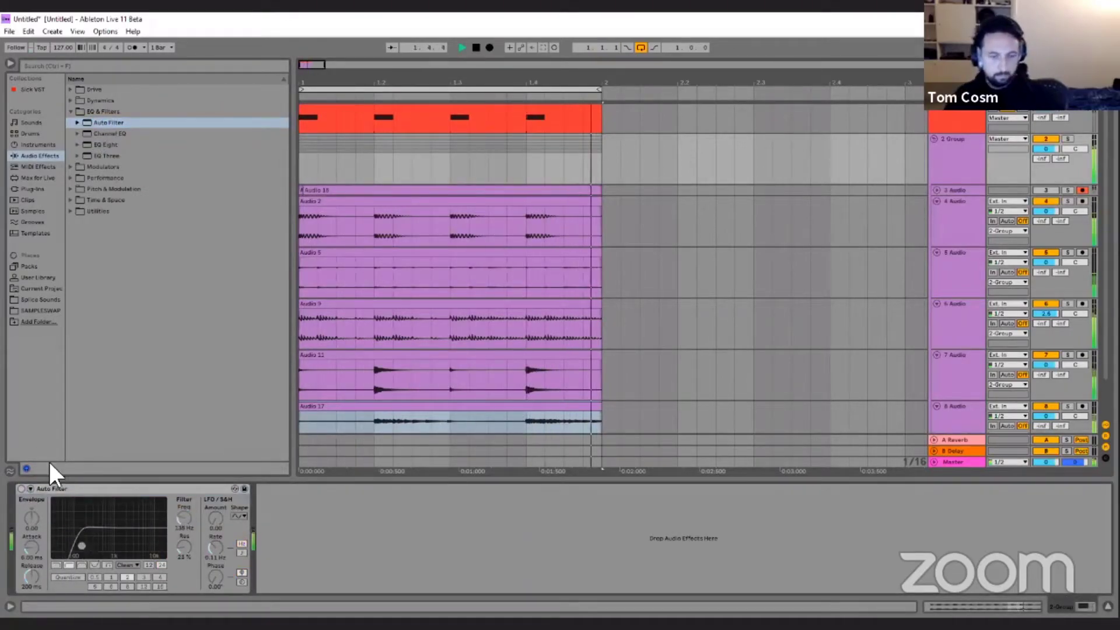
Assign a computer key to the Auto Filter's on/off switch and turn the filter on.
key(ctrl+k)
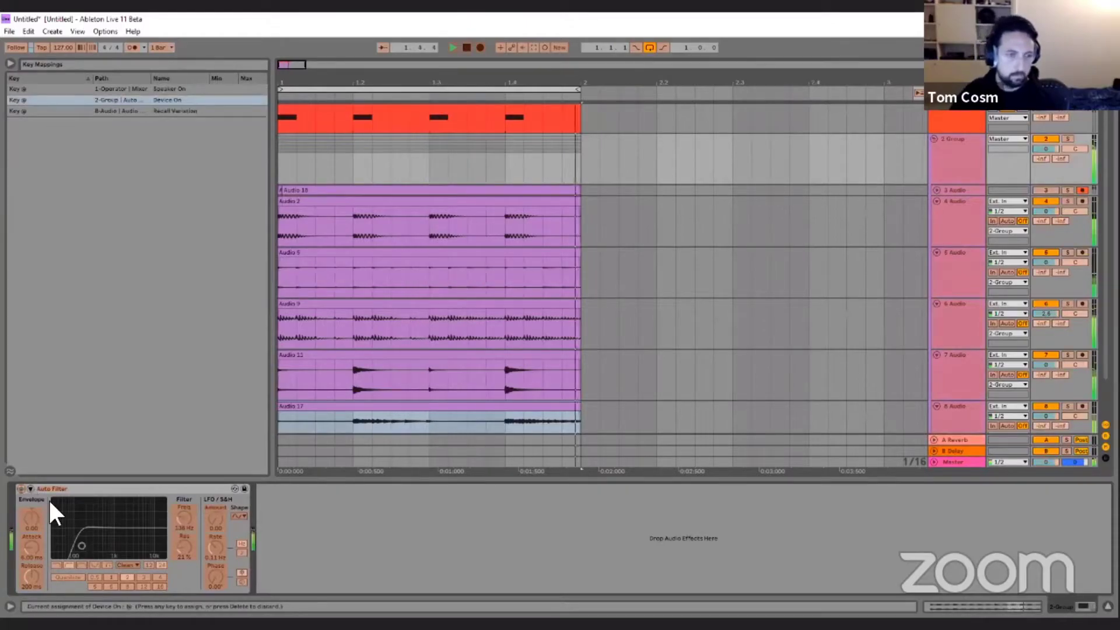
key(ctrl+k)
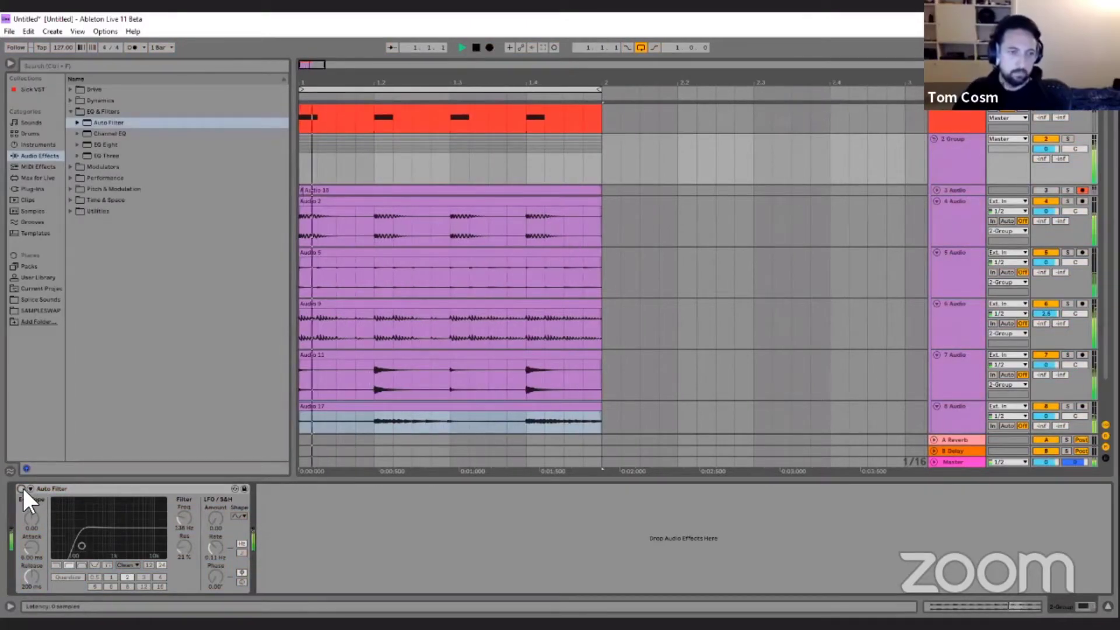
click(21, 489)
On the Operator track, turn on Operator's filter, turn off its pitch envelope, and set oscillator A's waveform to white noise.
scroll(958, 134, up, 1)
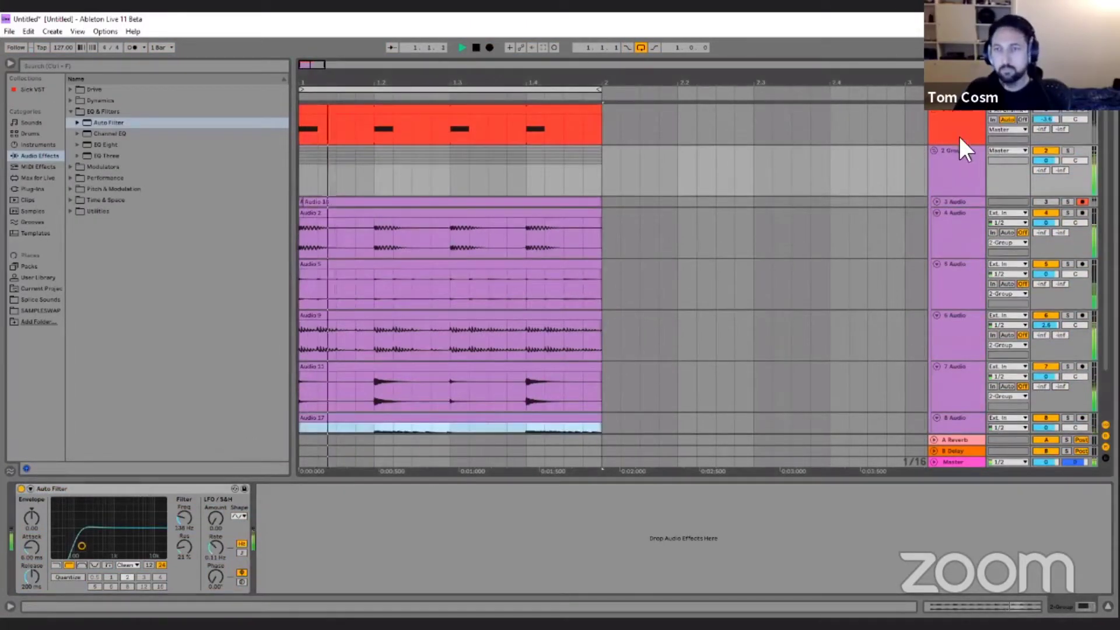
click(955, 114)
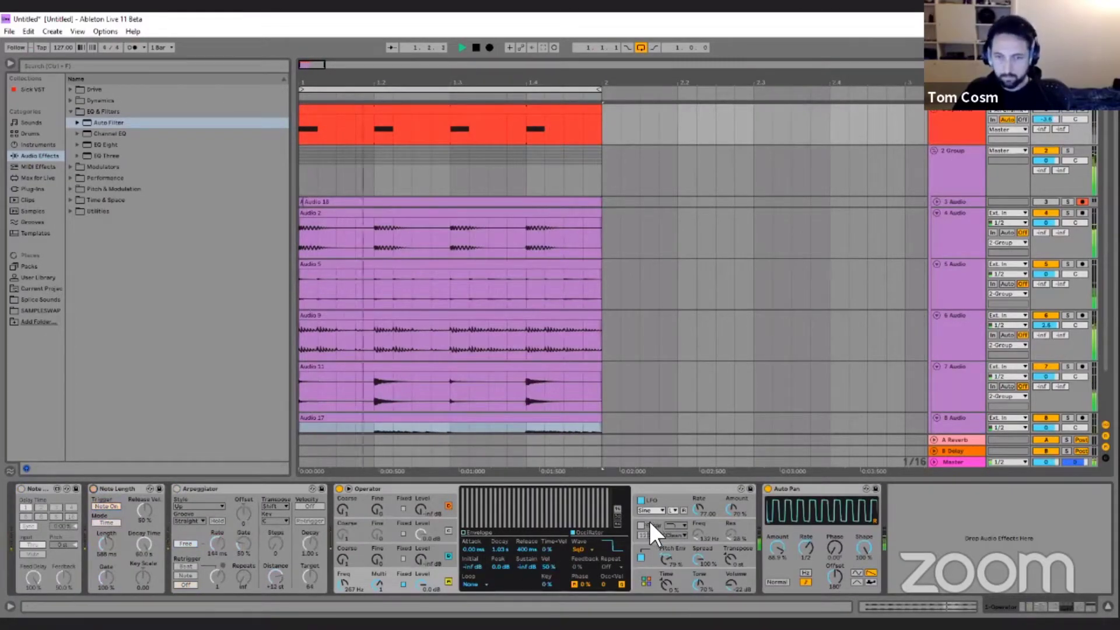
click(655, 535)
click(640, 558)
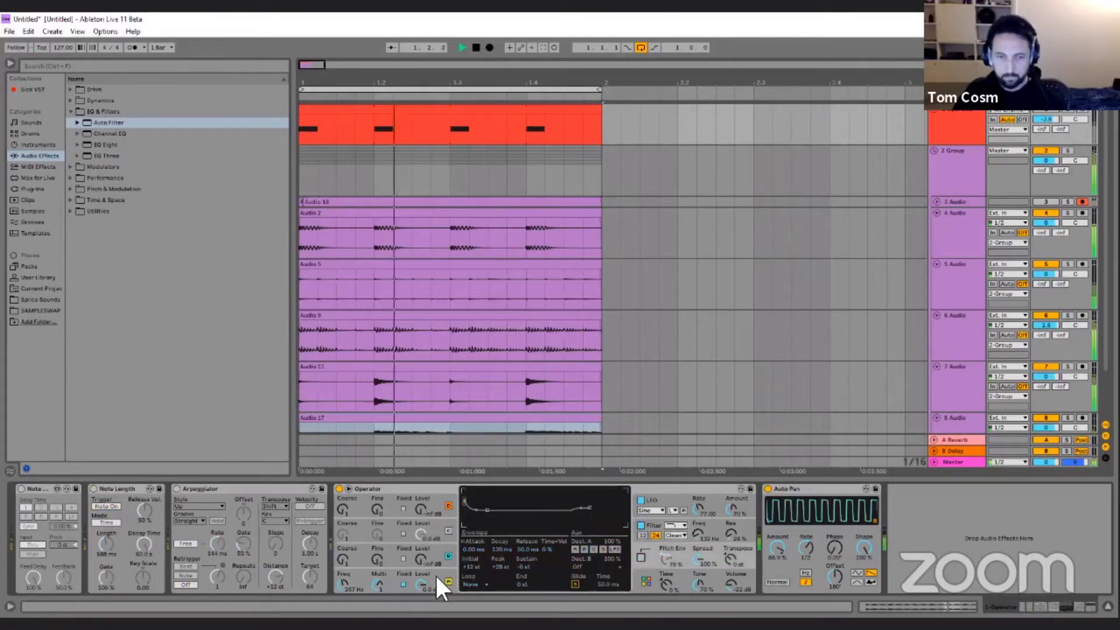
click(427, 585)
click(465, 528)
click(479, 532)
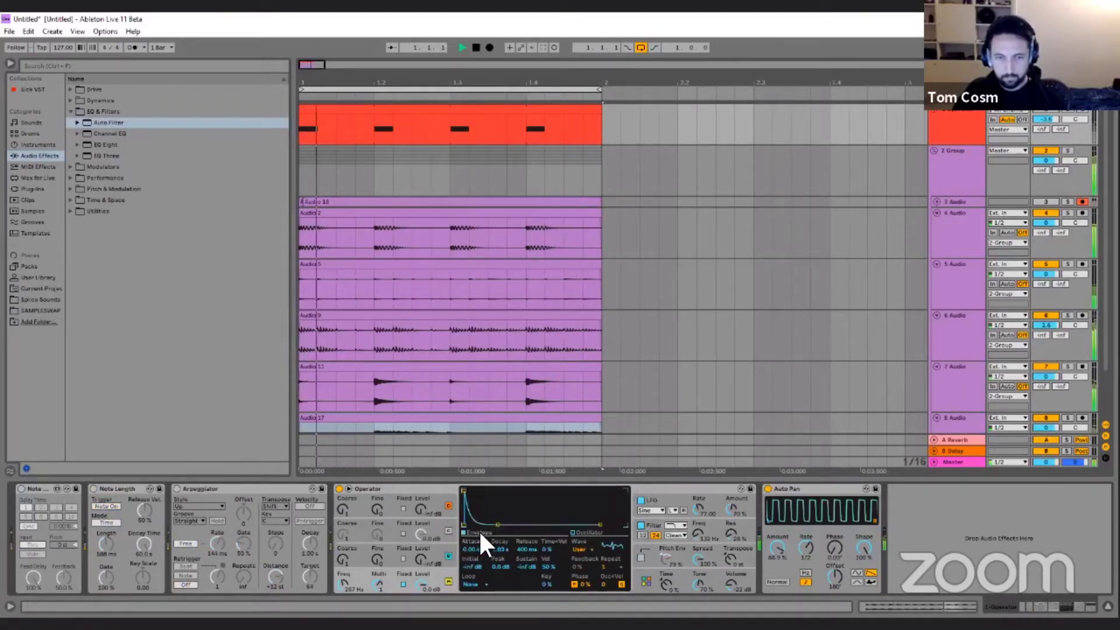
click(583, 547)
click(587, 530)
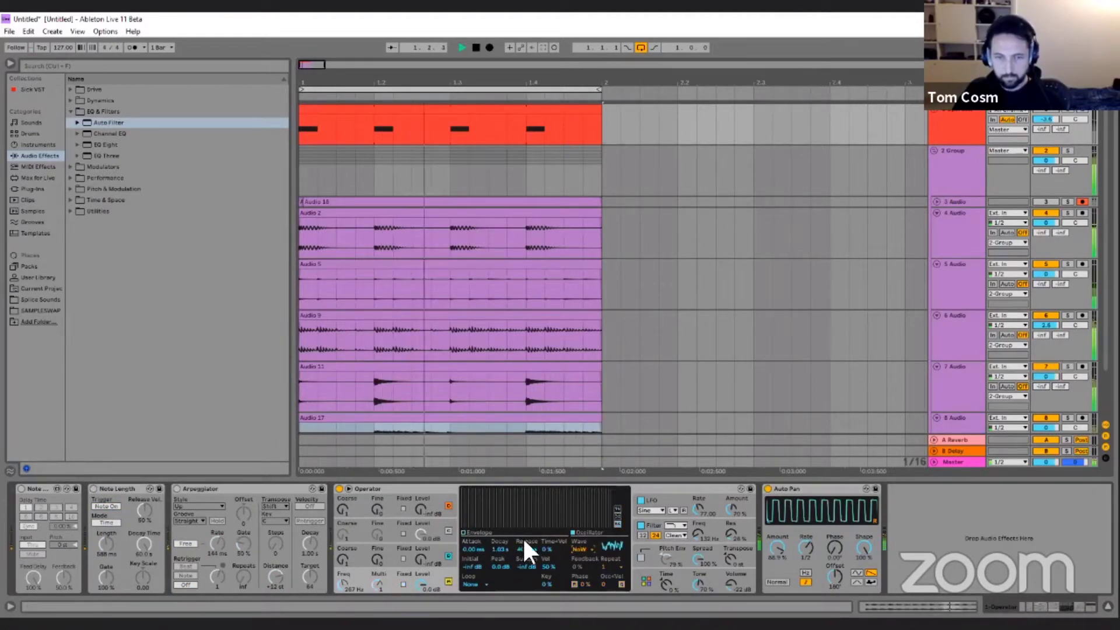
Raise Operator's filter frequency, extend oscillator A's envelope decay to maximum, and lower the filter envelope amount.
click(641, 501)
drag(699, 532, 698, 499)
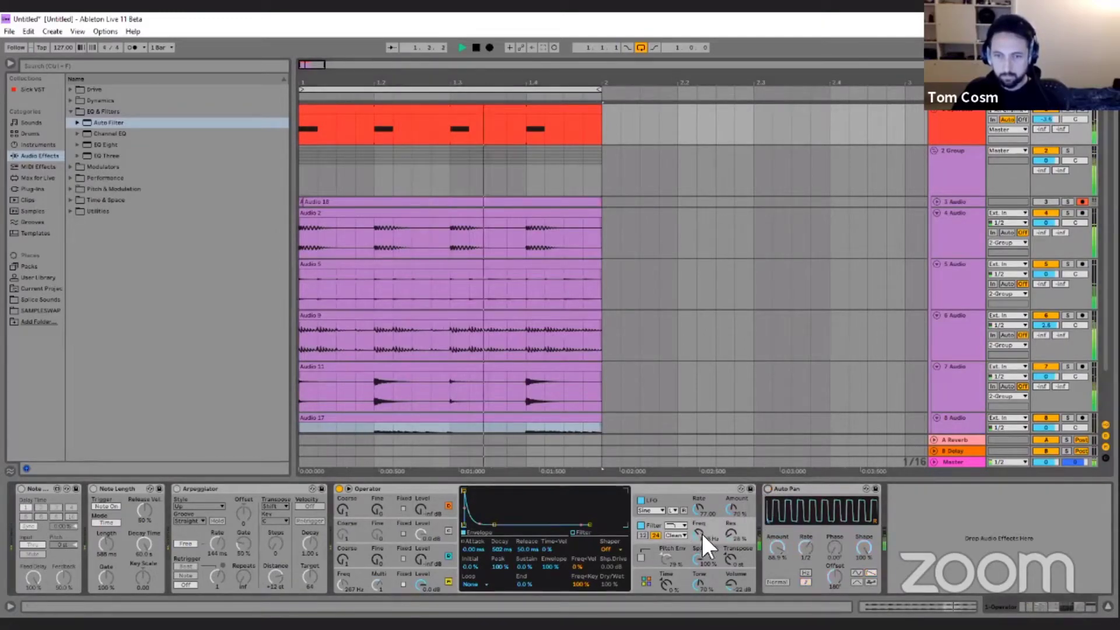
click(446, 566)
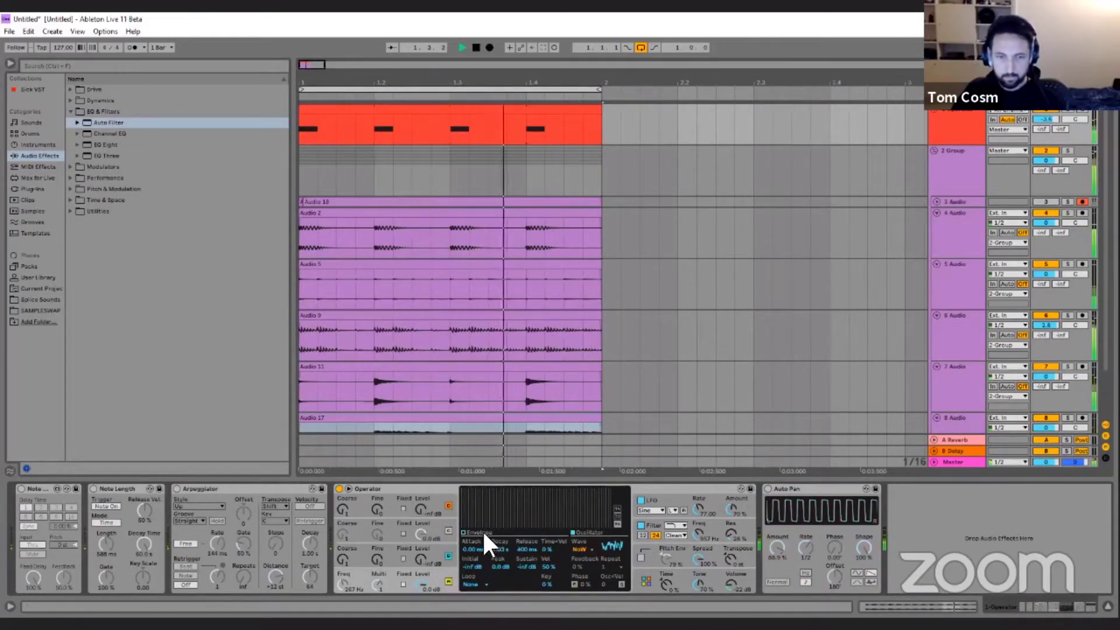
drag(497, 525, 530, 498)
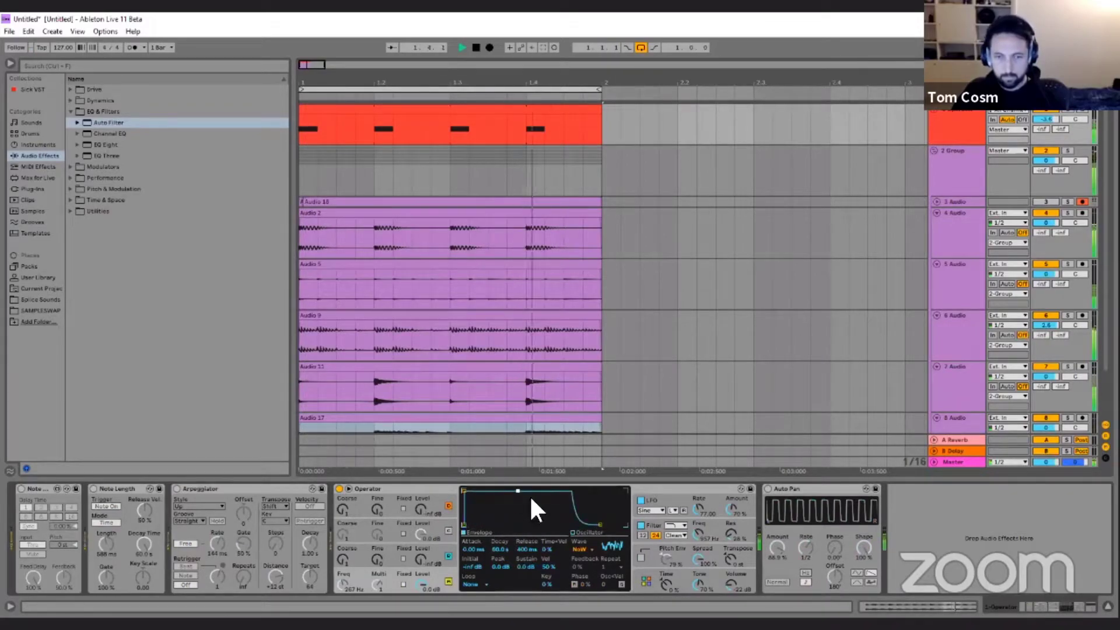
click(662, 522)
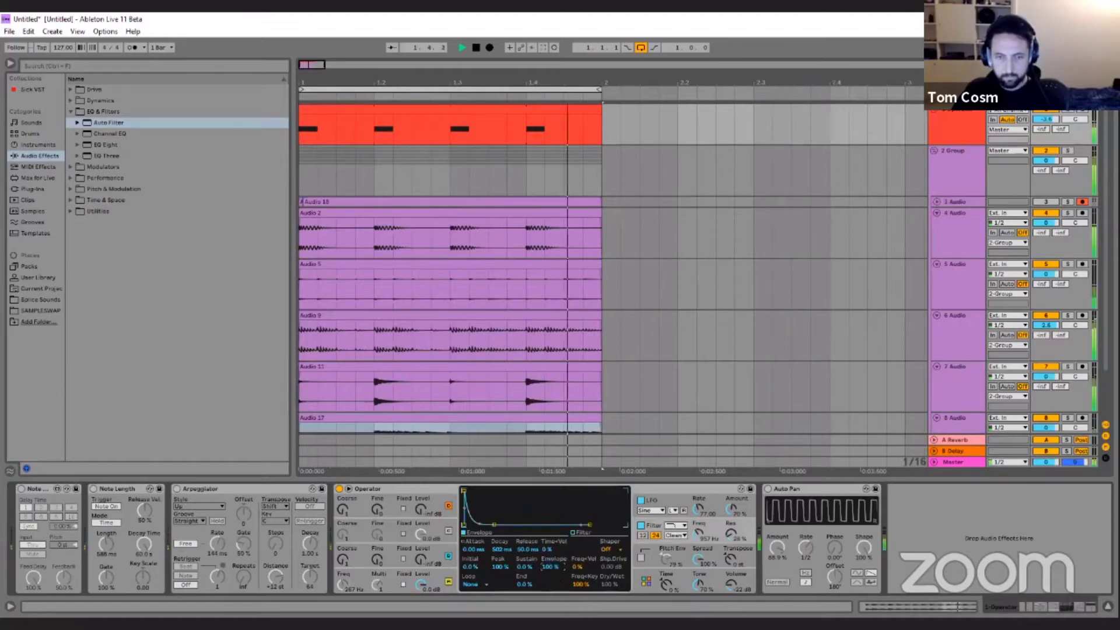
drag(548, 567, 549, 572)
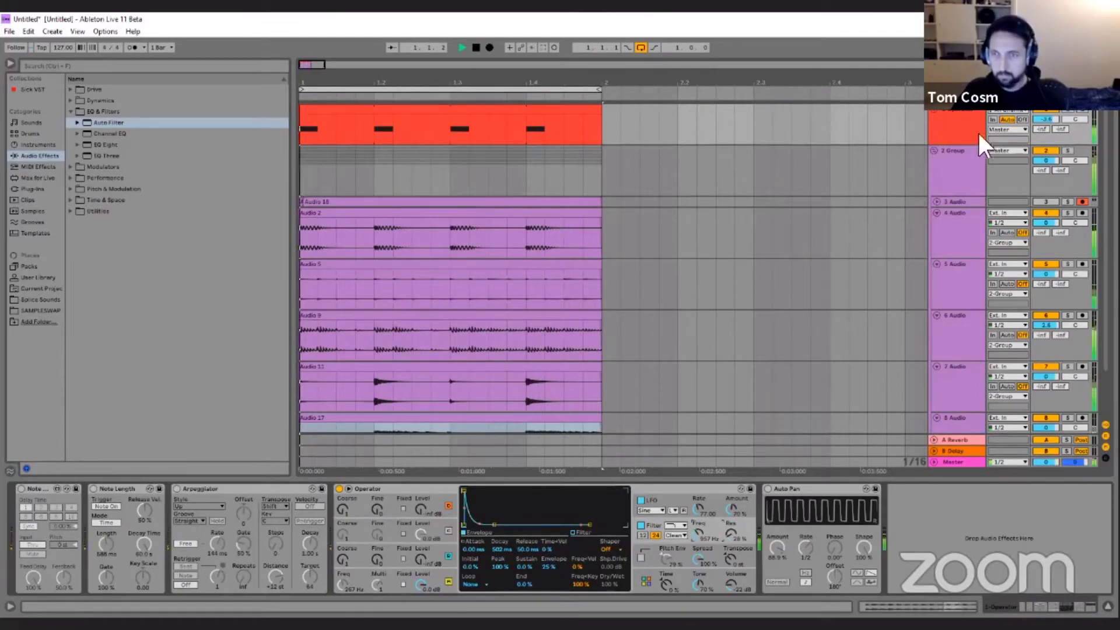
Fold the 4, 5, 6 and 7 Audio tracks in the group.
click(936, 211)
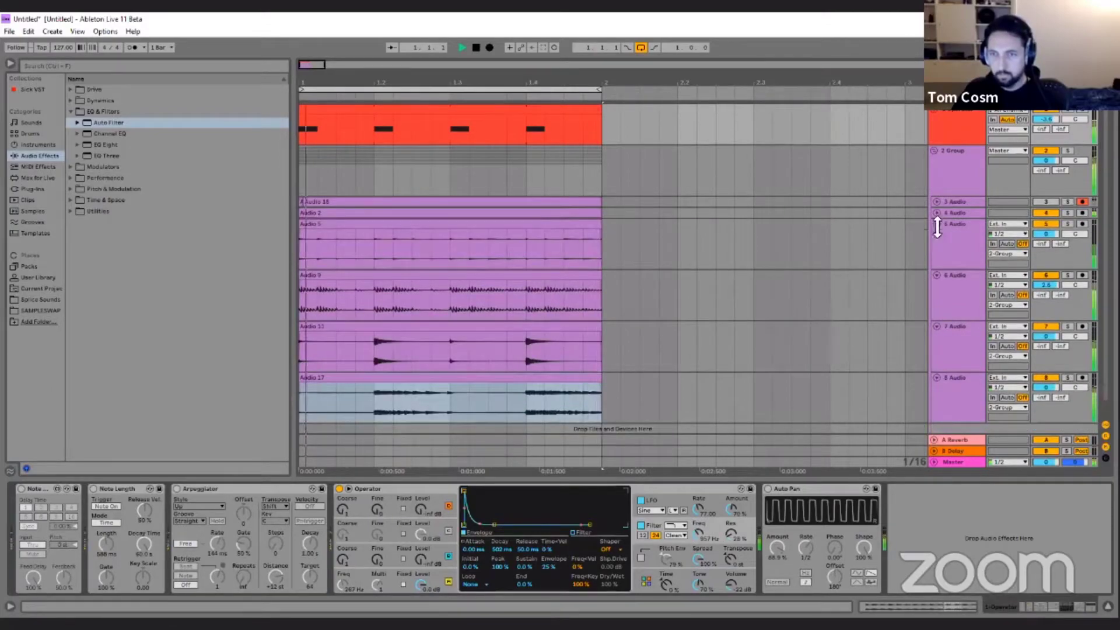
click(936, 224)
click(936, 234)
click(936, 246)
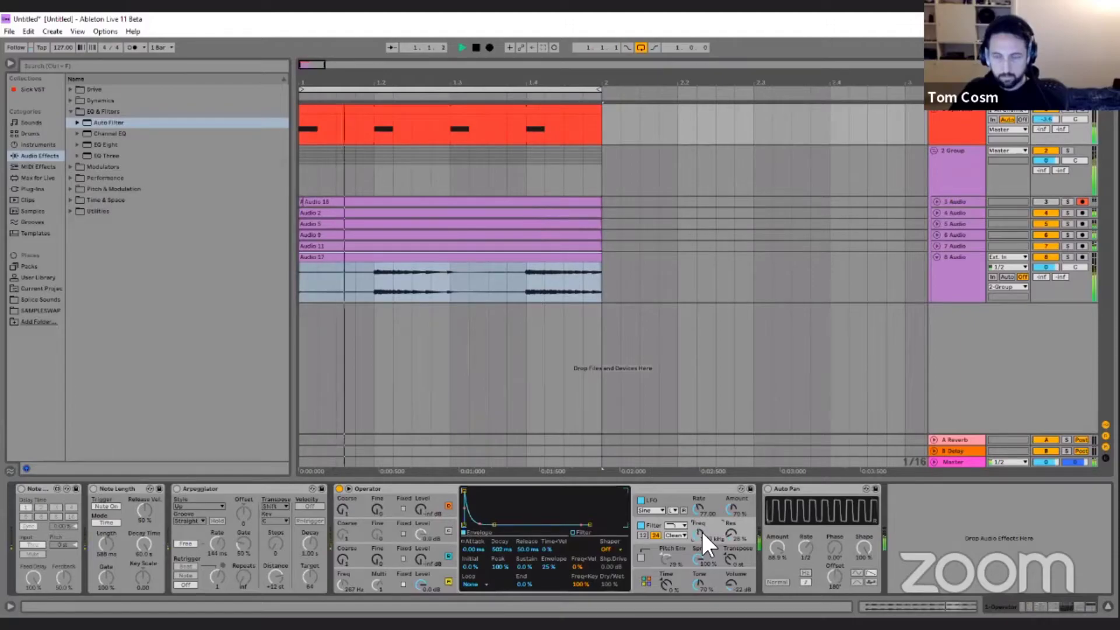
On 8 Audio, readjust the rack's delay time and feedback macros and set the delay frequency to about 0.72 Hz.
click(955, 257)
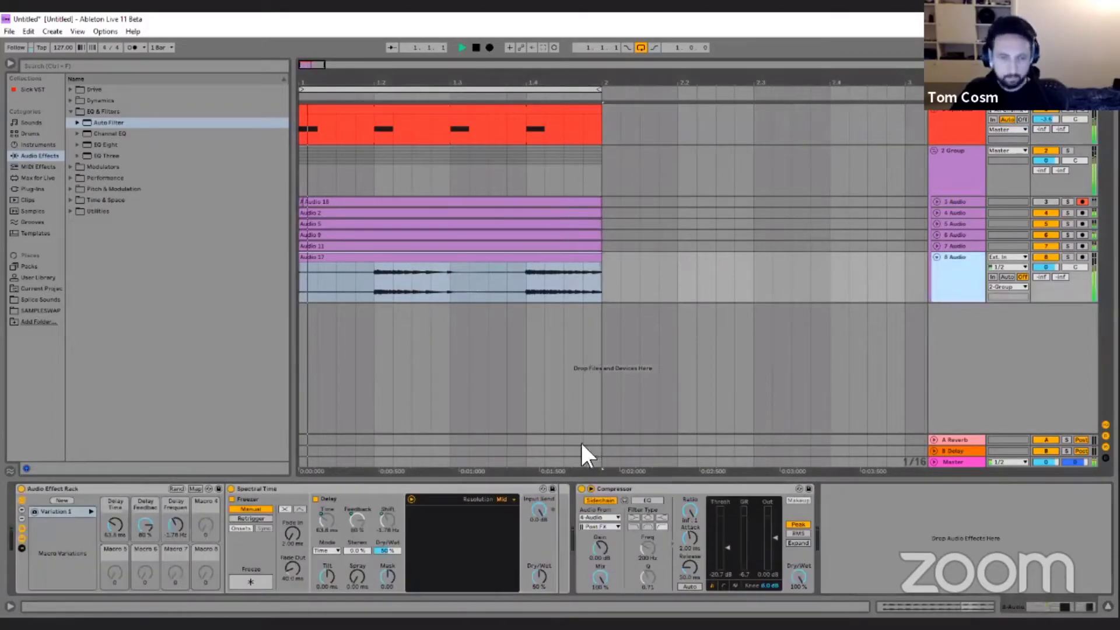
drag(175, 526, 146, 527)
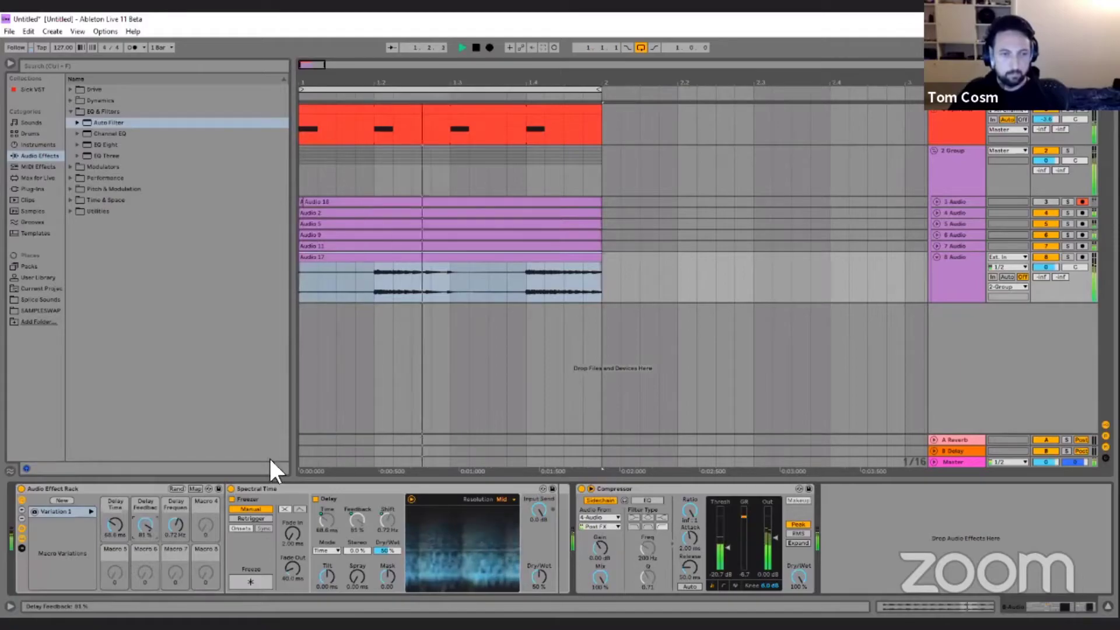
Raise the filter frequency of Operator on the Operator track.
click(1003, 119)
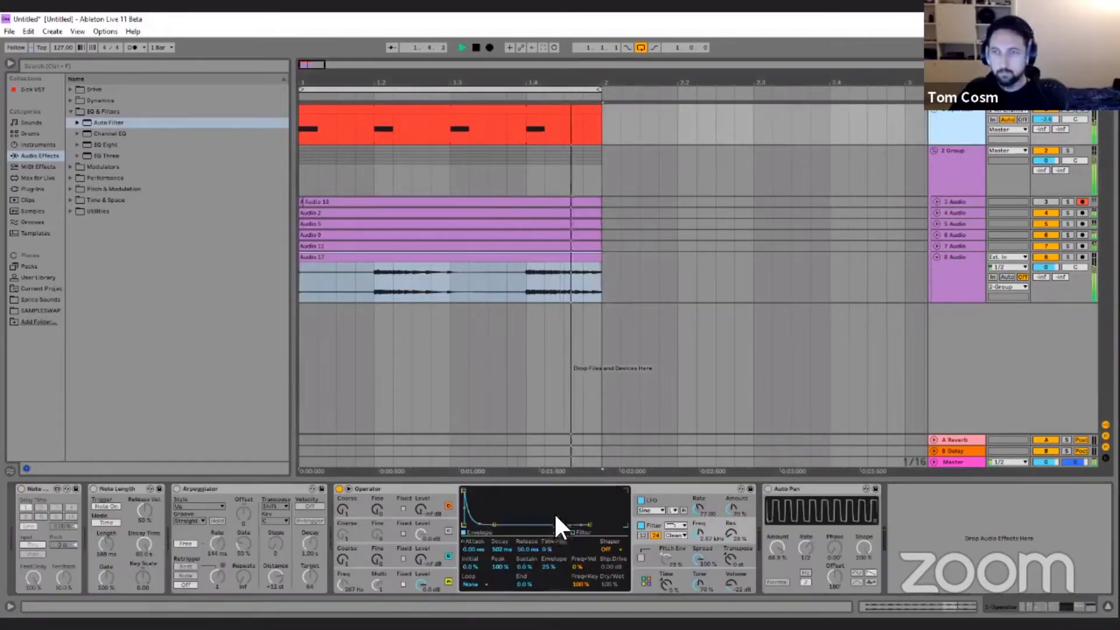
click(698, 560)
click(696, 524)
drag(700, 533, 700, 523)
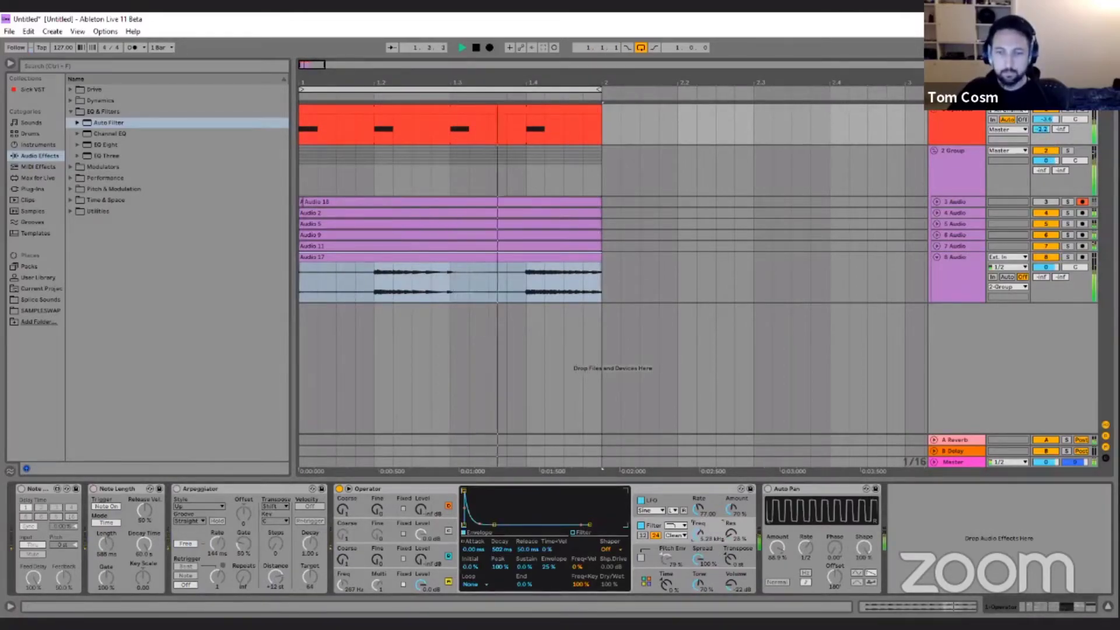
On 8 Audio, raise the rack's delay feedback macro to 99 % and the delay frequency macro to about 97 Hz.
click(958, 257)
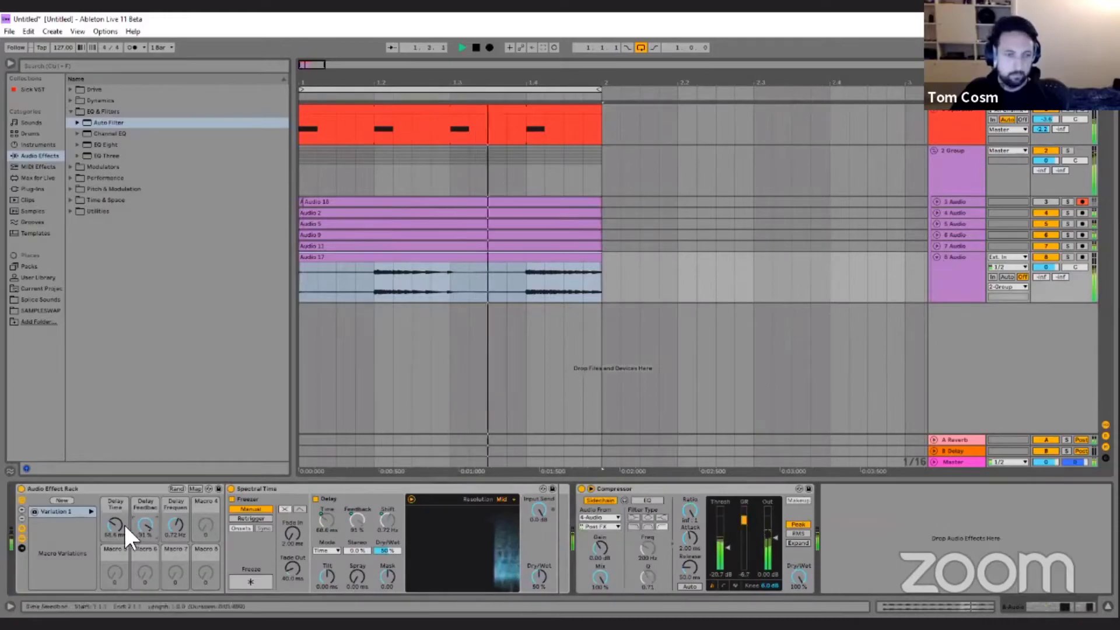
drag(115, 526, 173, 496)
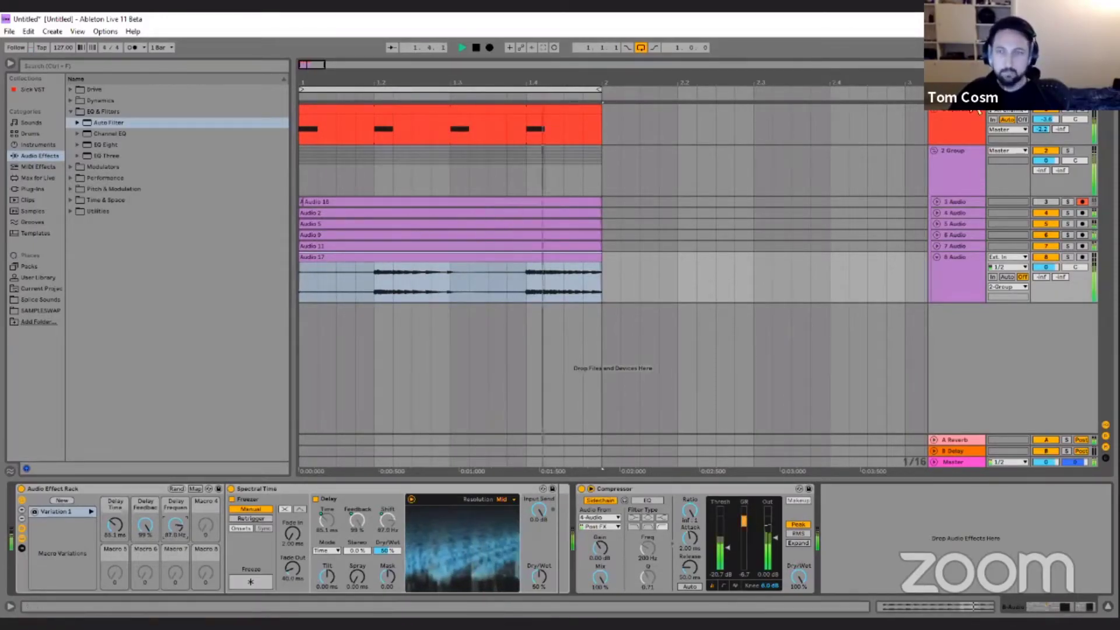
Show the automation lanes and raise Operator's filter frequency further.
key(a)
click(961, 107)
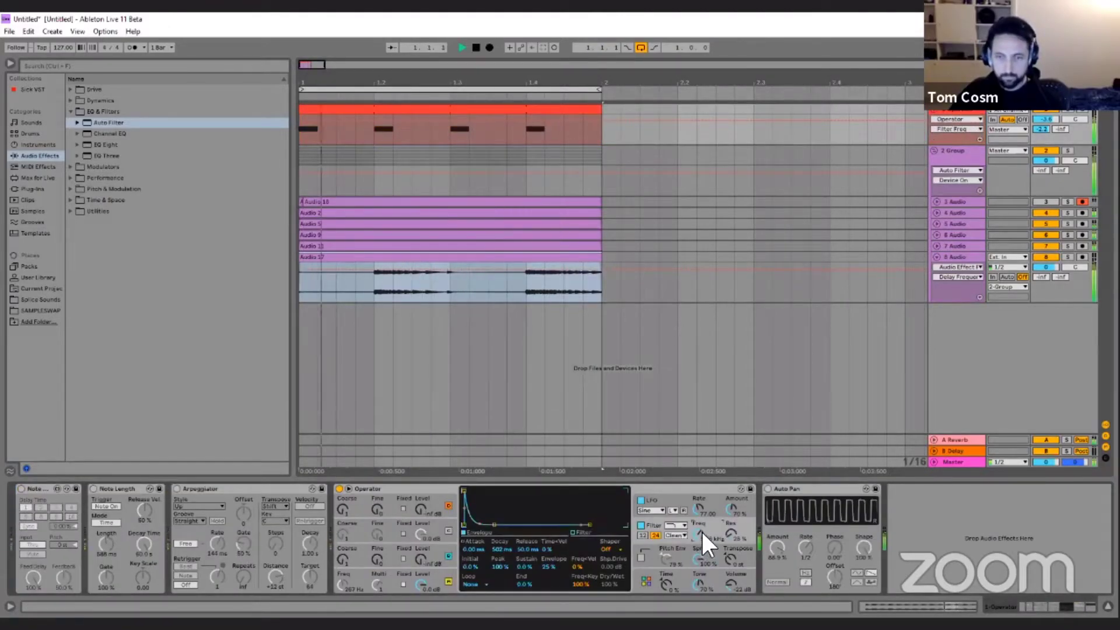
drag(701, 530, 701, 532)
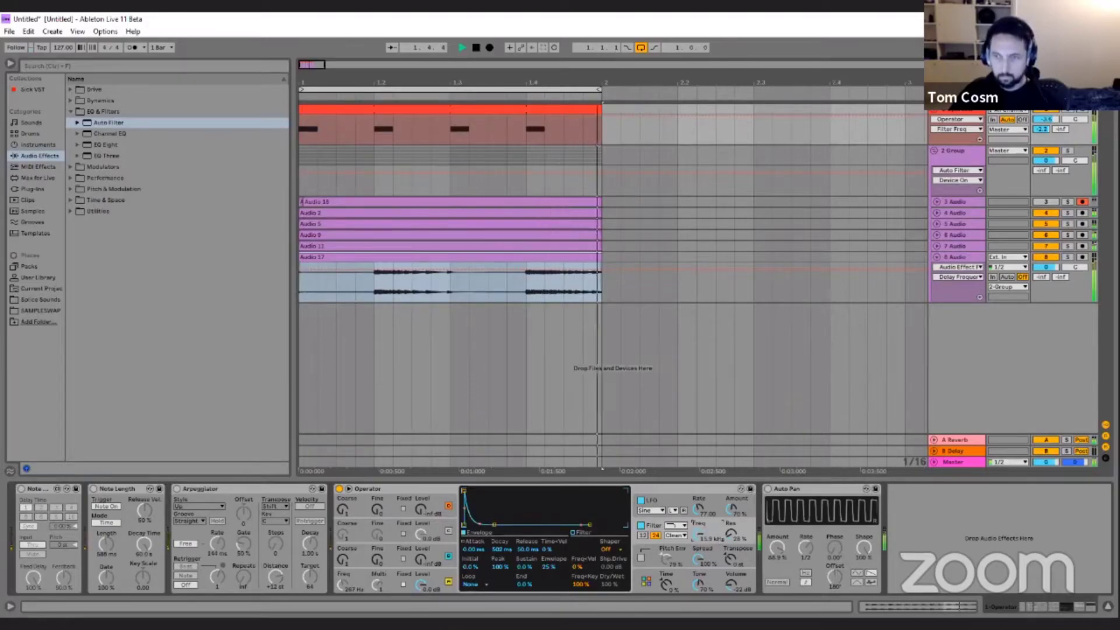
On 8 Audio, bring the rack's delay feedback to 80 % and delay frequency to about -1.78 Hz, and stop playback.
click(956, 256)
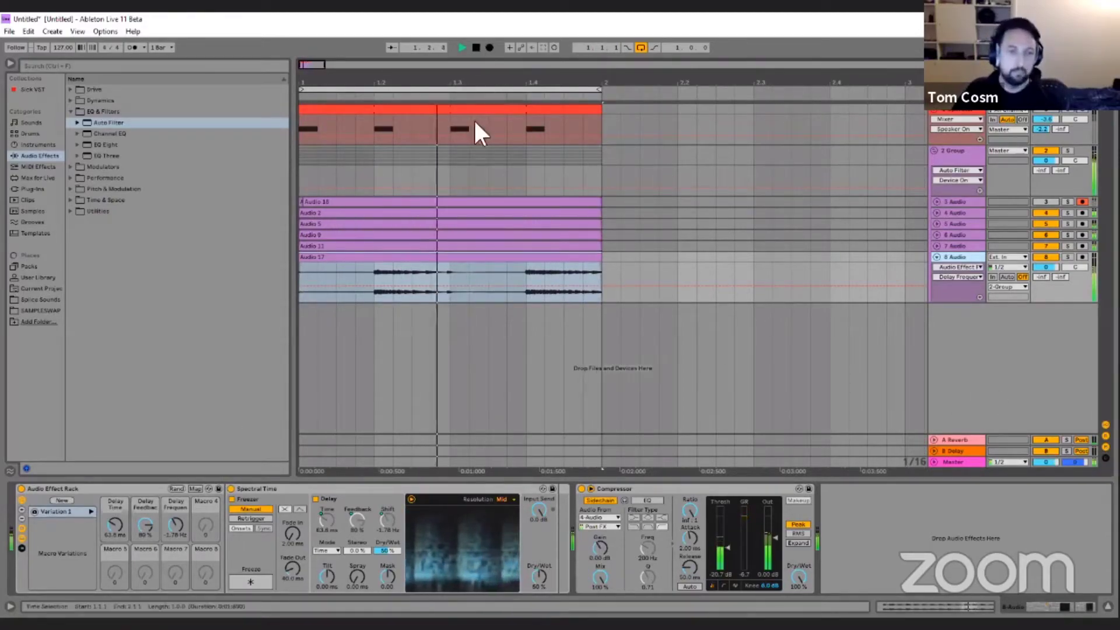
click(475, 47)
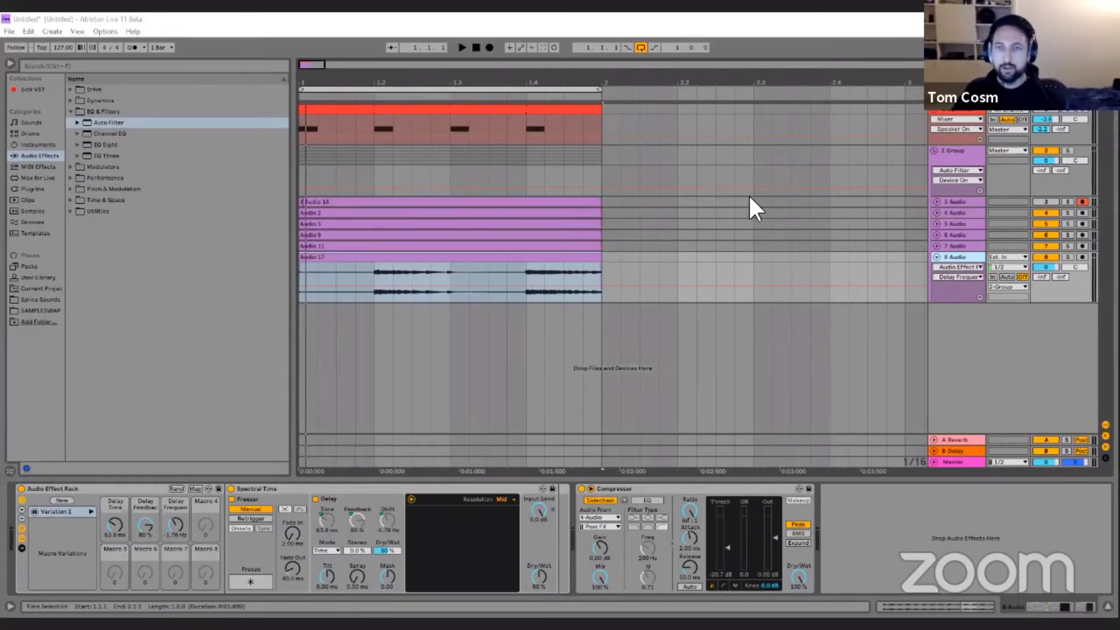
Examine the track levels in the Session View mixer during a short playback, and return to the Arrangement View.
key(Tab)
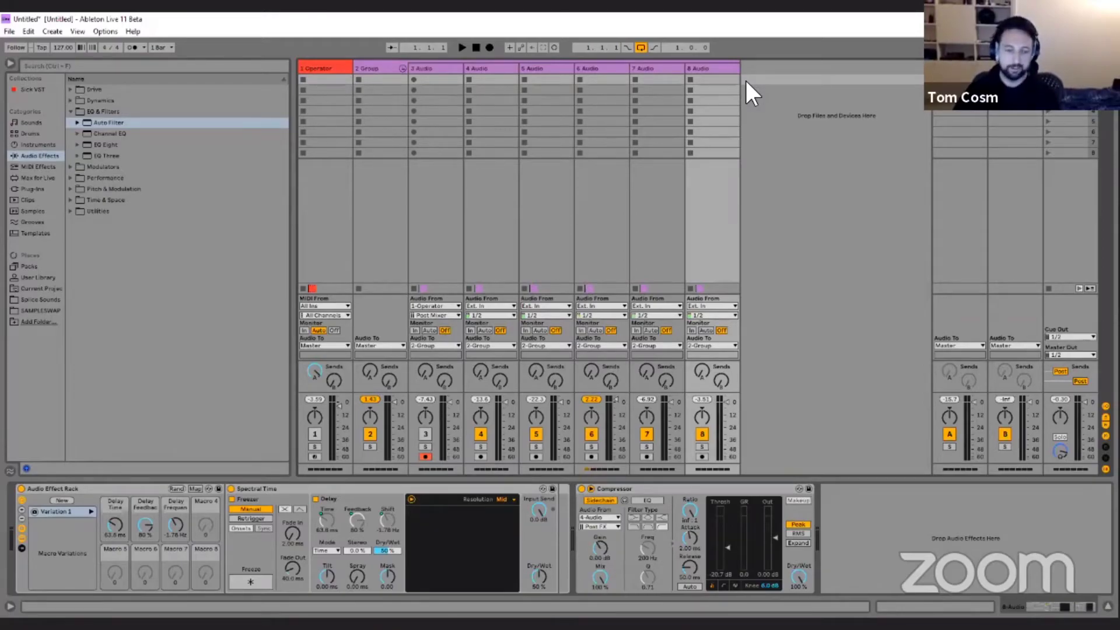
click(462, 47)
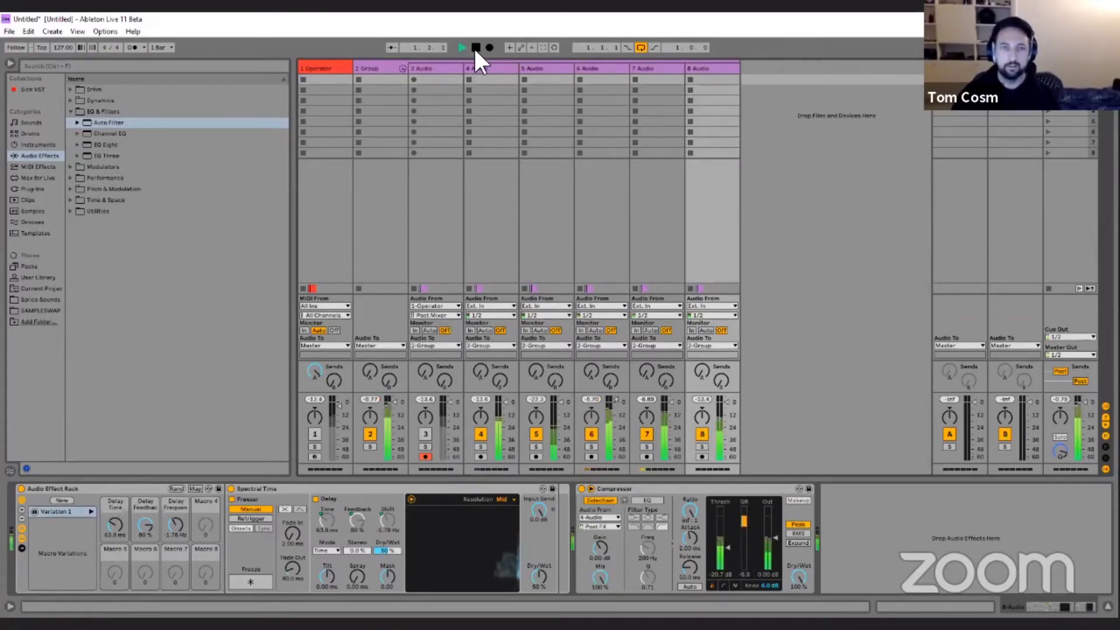
click(475, 48)
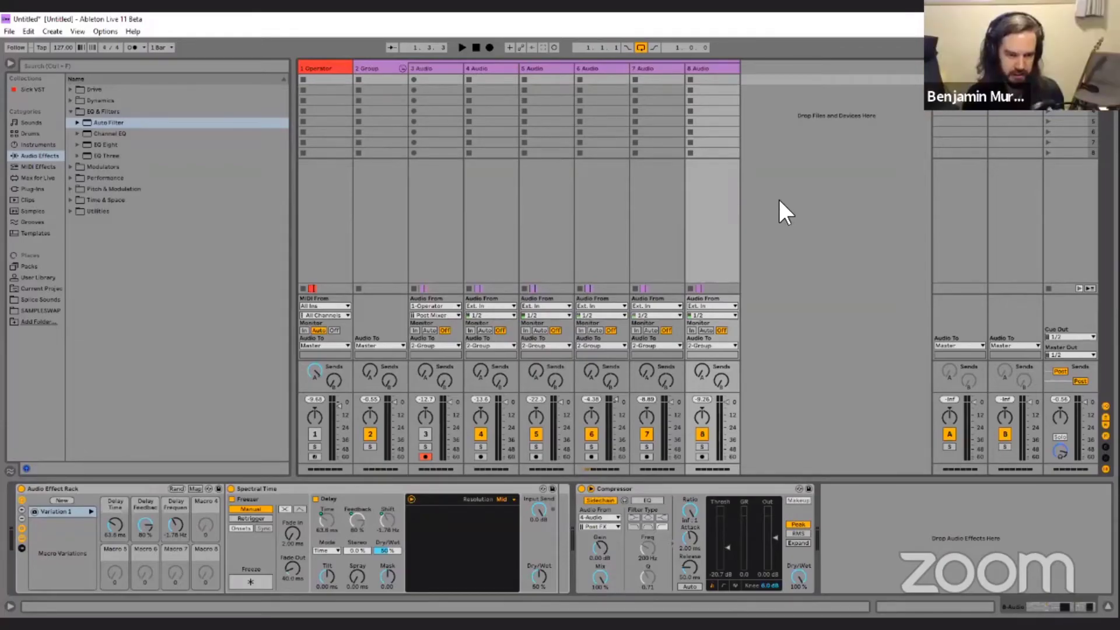
key(Tab)
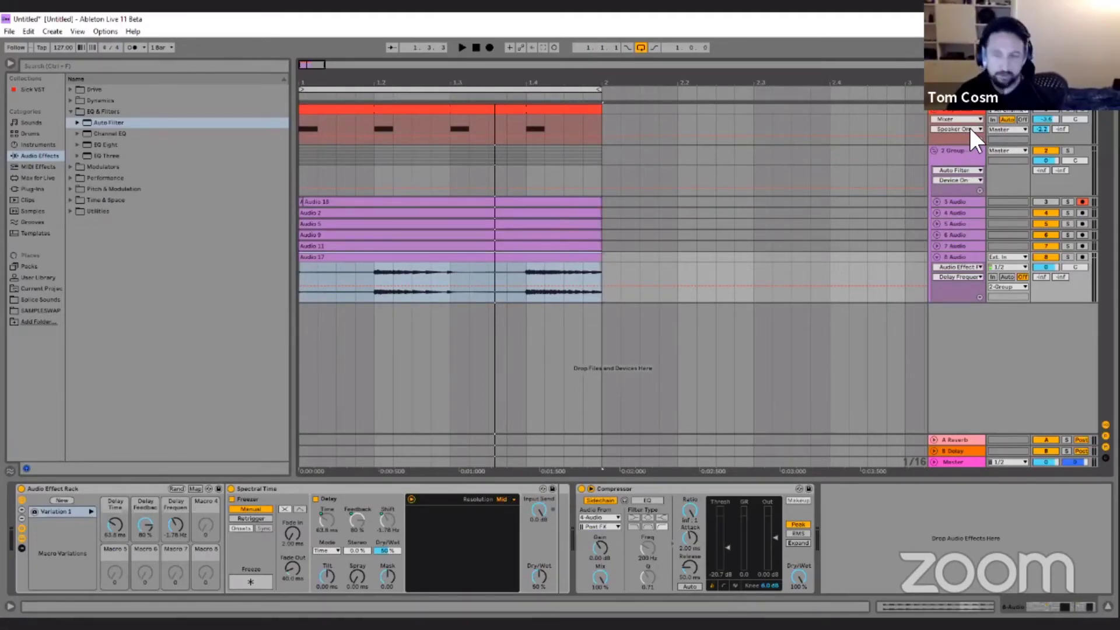
Review the key mappings for the Operator track's activator, the macro variation on 8 Audio, and the Auto Filter's on/off switch on 2 Group.
click(961, 110)
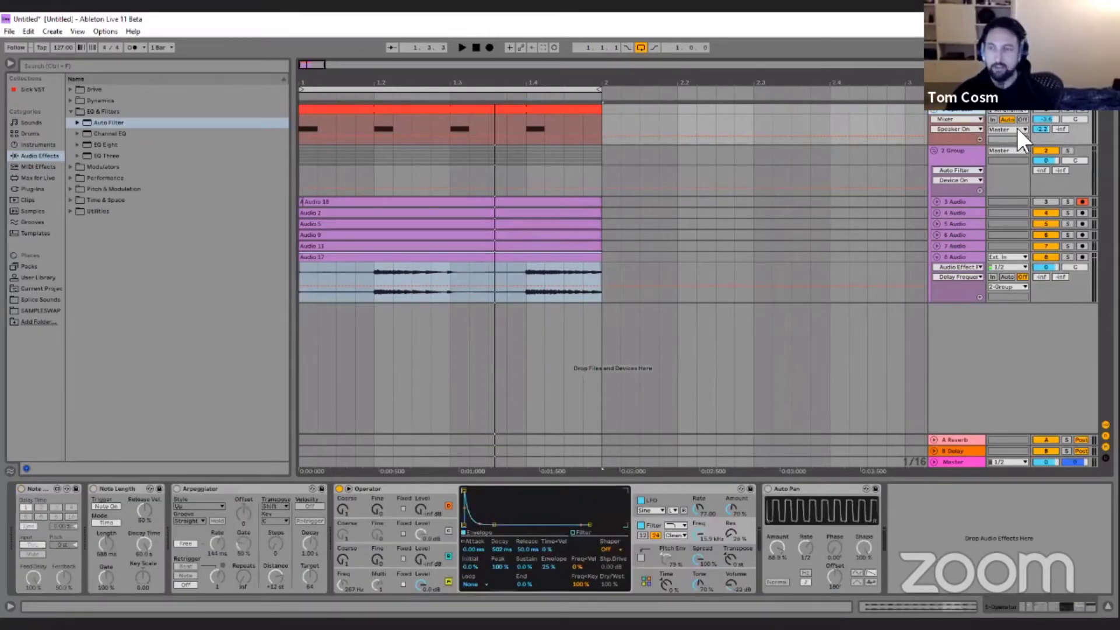
key(ctrl+k)
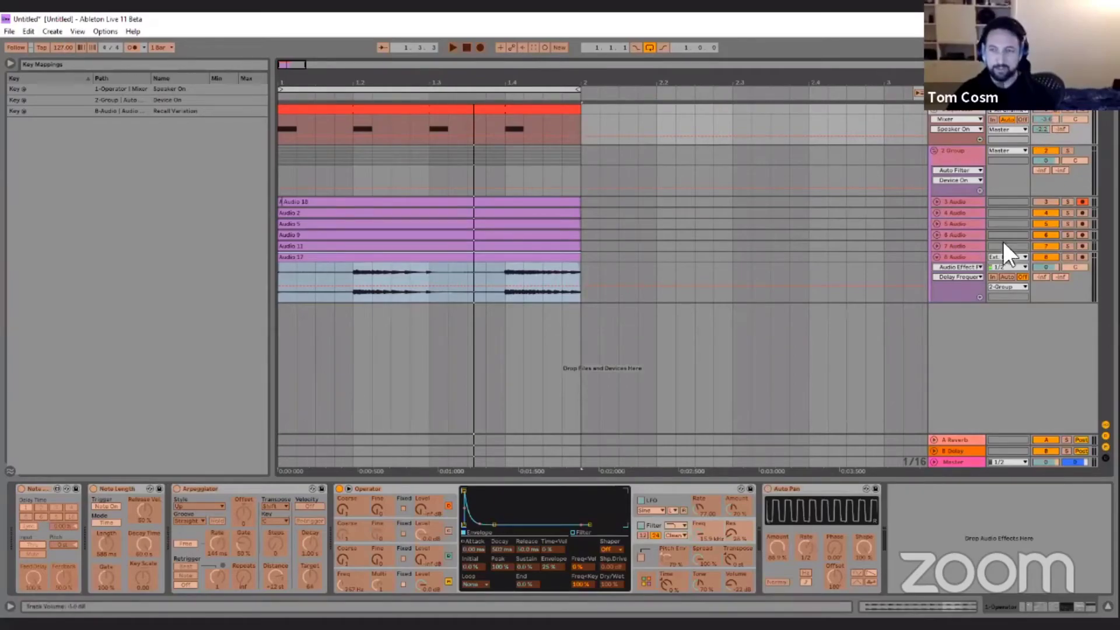
key(ctrl+k)
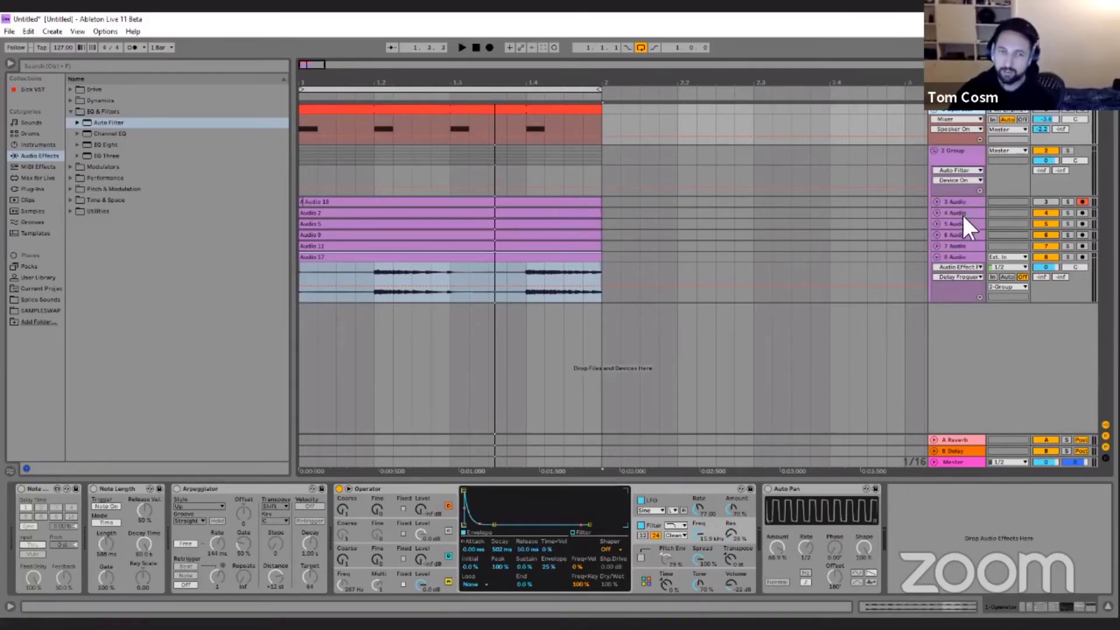
click(957, 257)
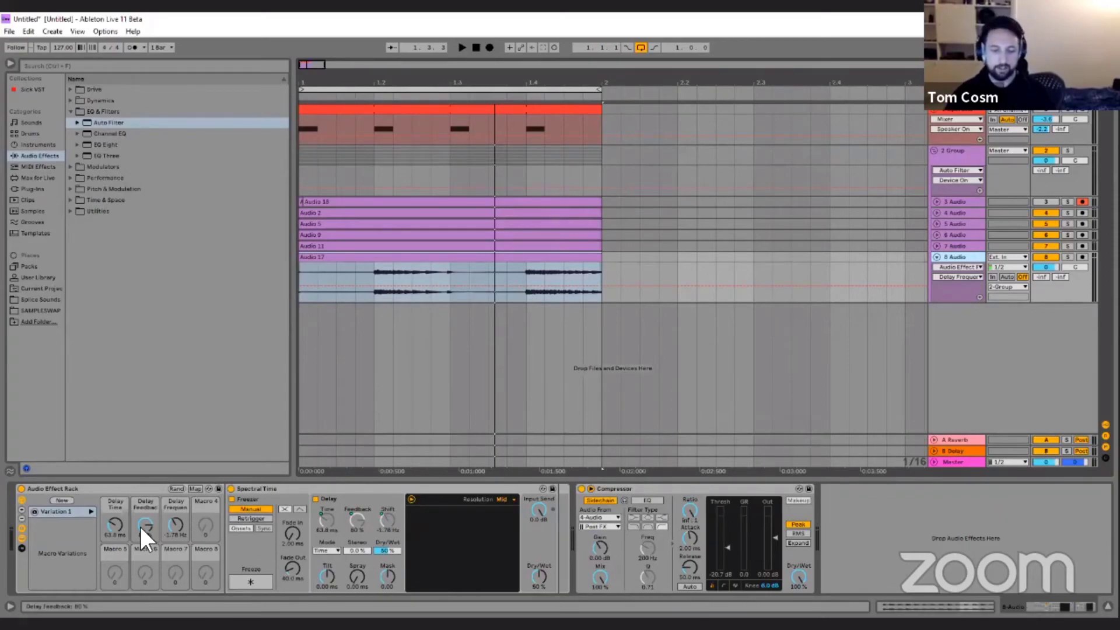
key(ctrl+k)
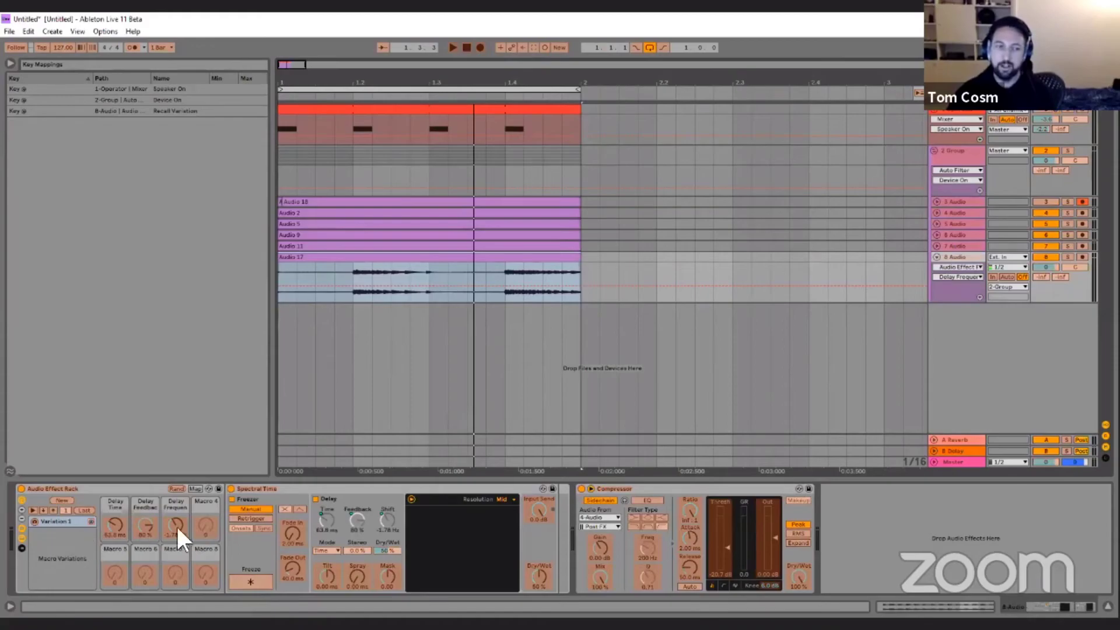
key(ctrl+k)
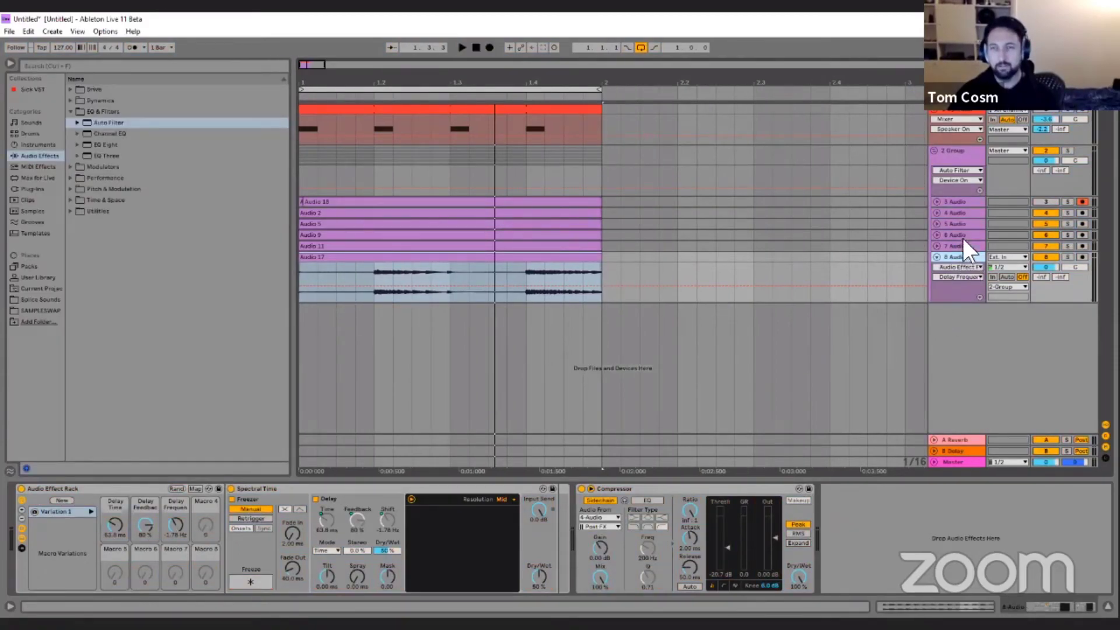
click(948, 150)
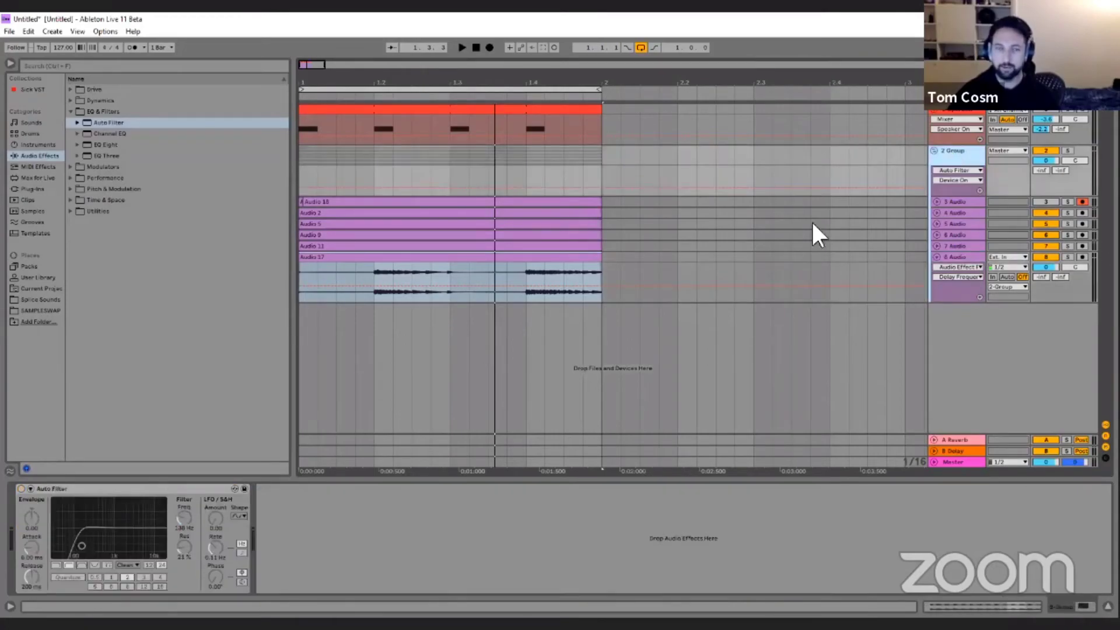
click(102, 490)
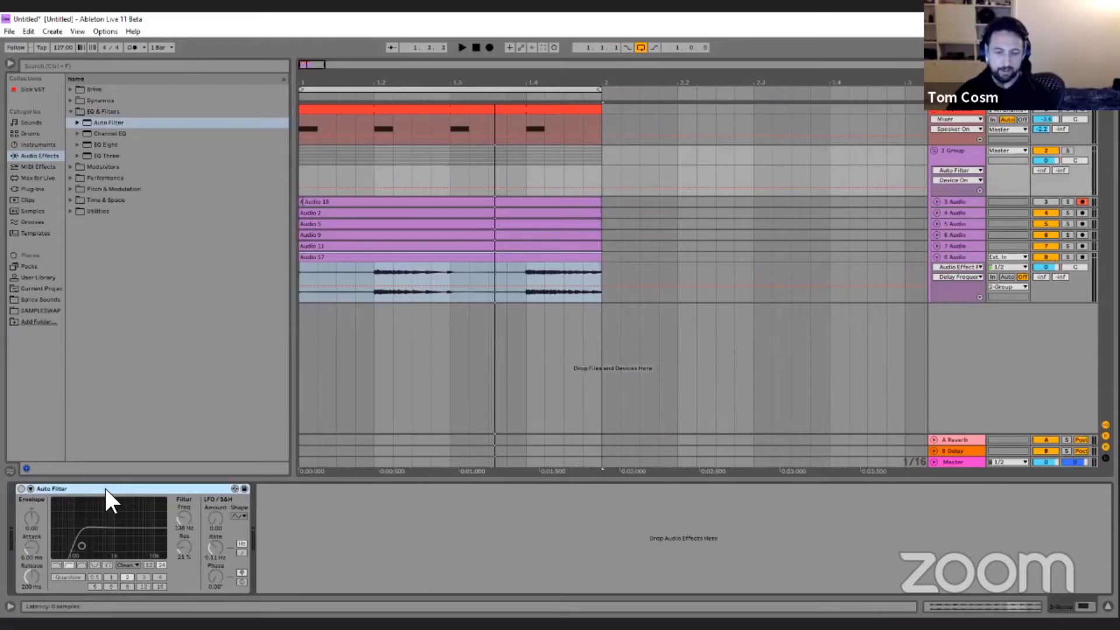
key(ctrl+k)
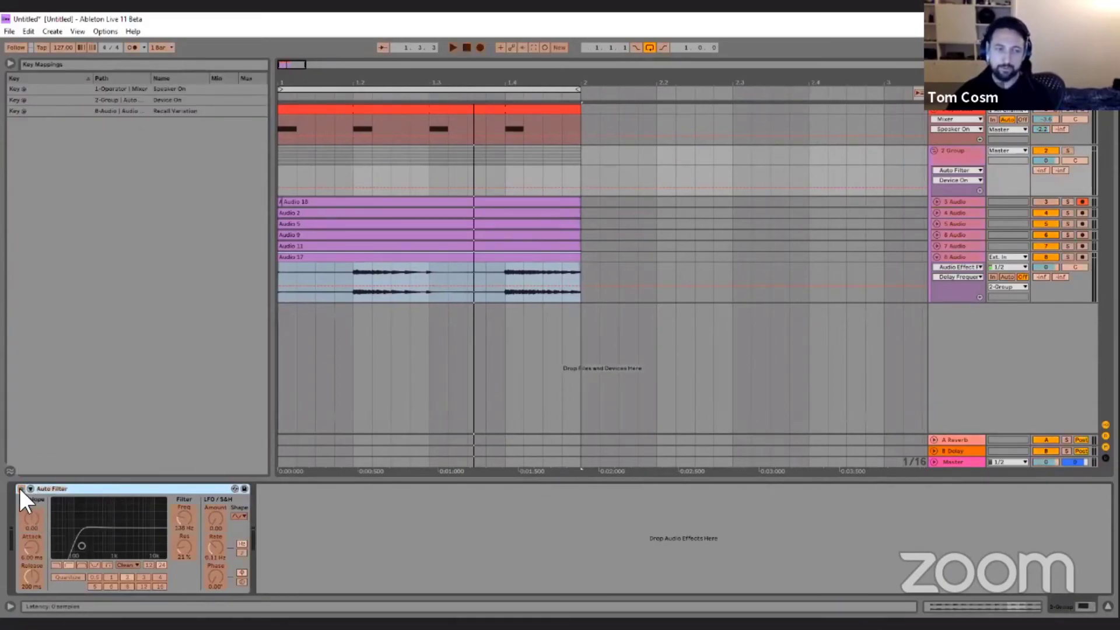
key(ctrl+k)
Raise the Operator track's send to the A Reverb return to 0 dB.
click(946, 110)
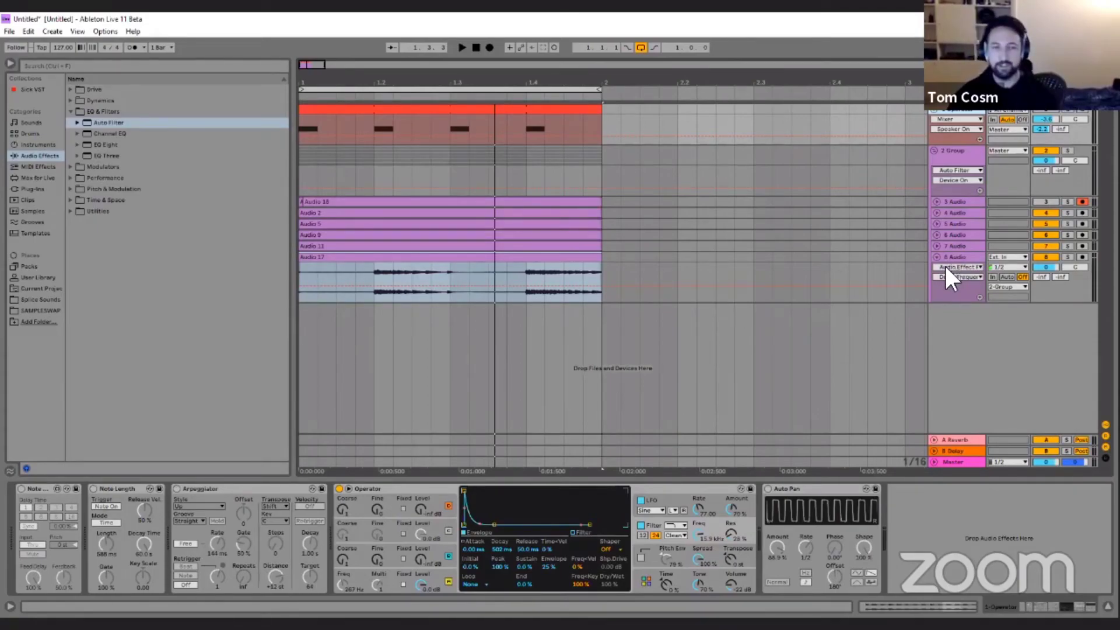
drag(1042, 129, 1041, 111)
Examine the devices on the A Reverb return, 2 Group and 8 Audio.
click(957, 440)
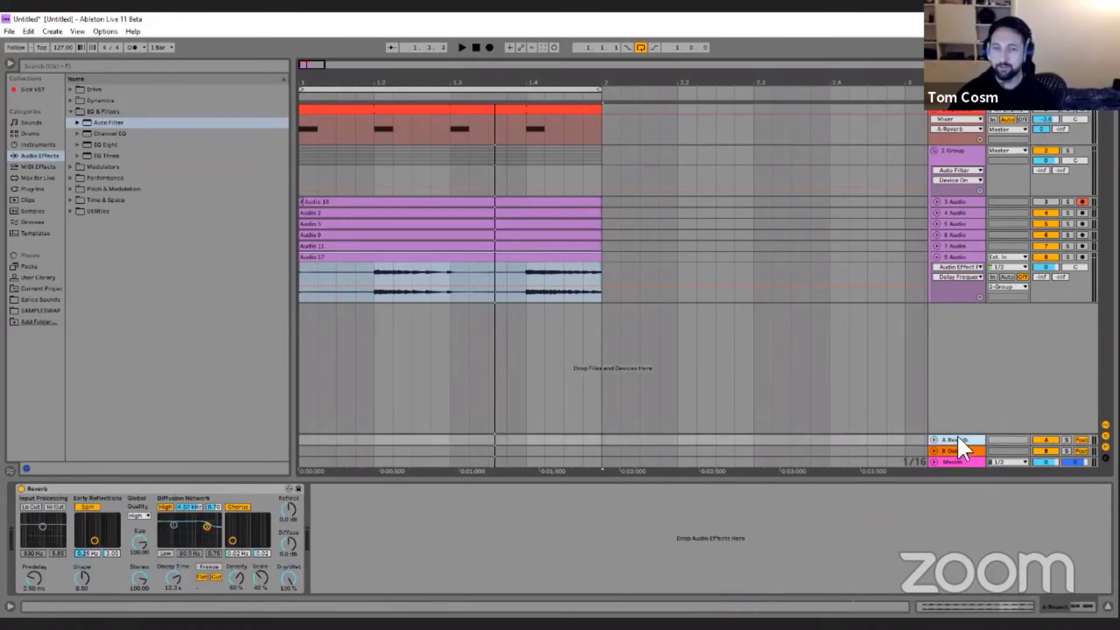
click(962, 157)
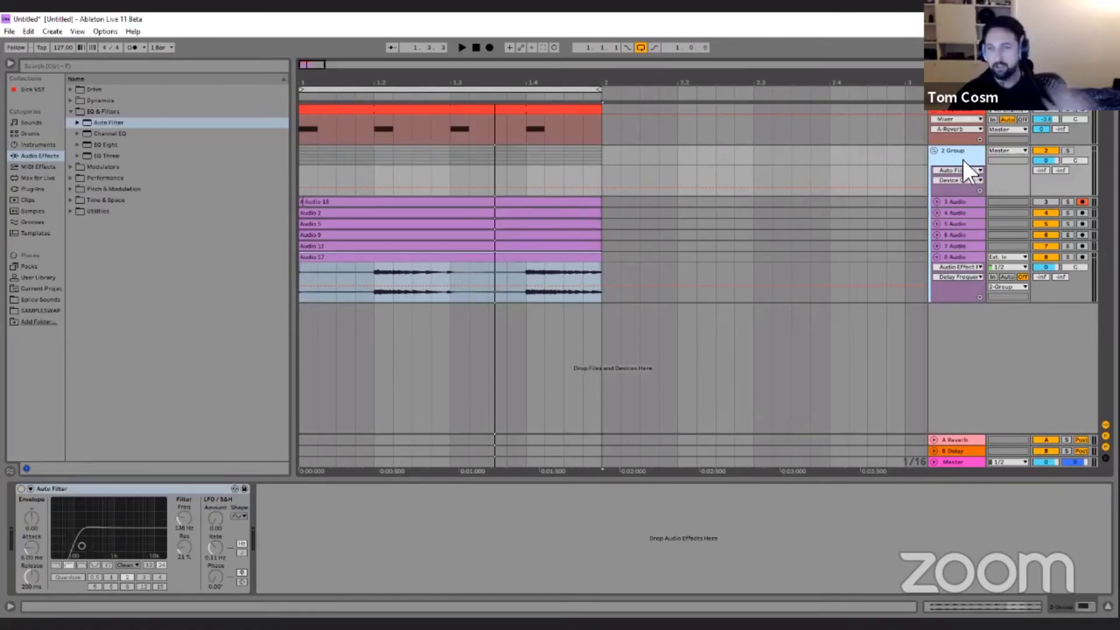
click(960, 258)
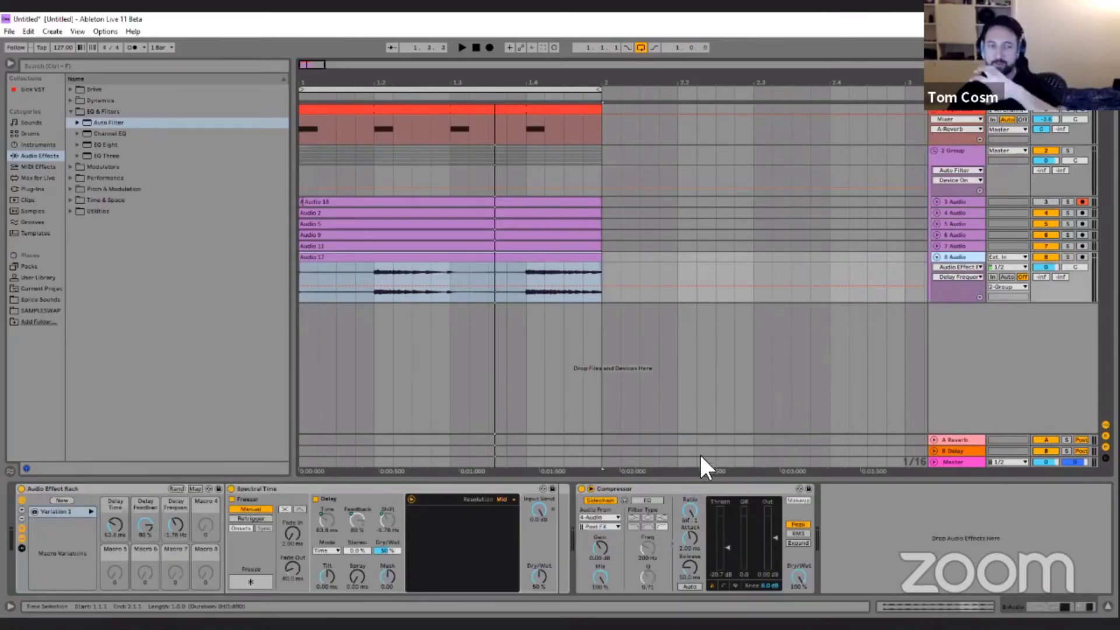